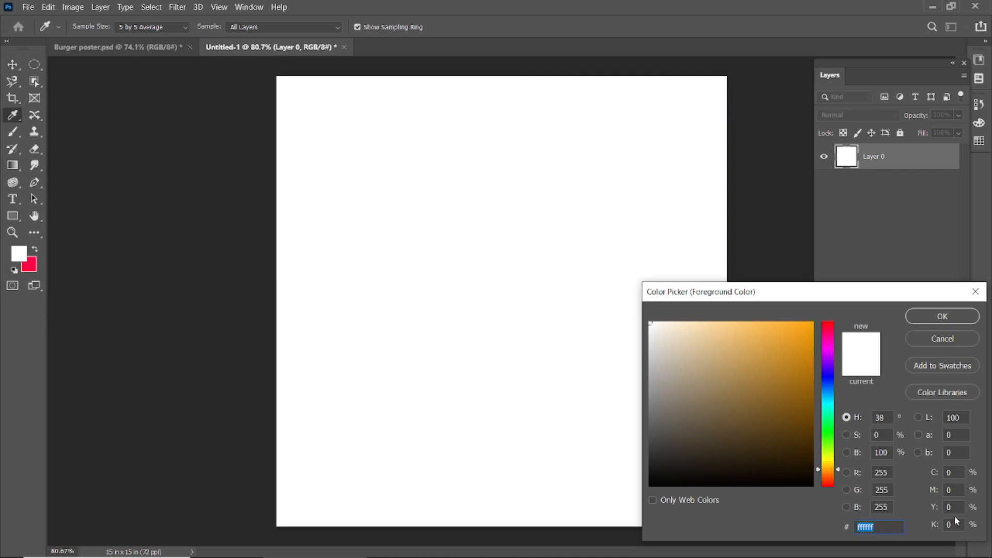
Set the foreground colour to #ffb229 and fill the canvas background layer with it.
text(ffb)
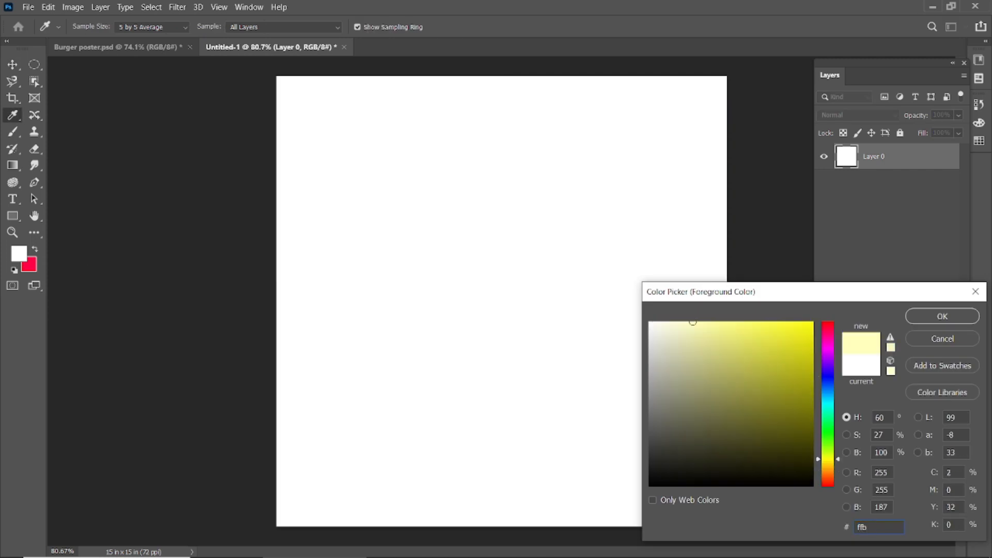
text(229)
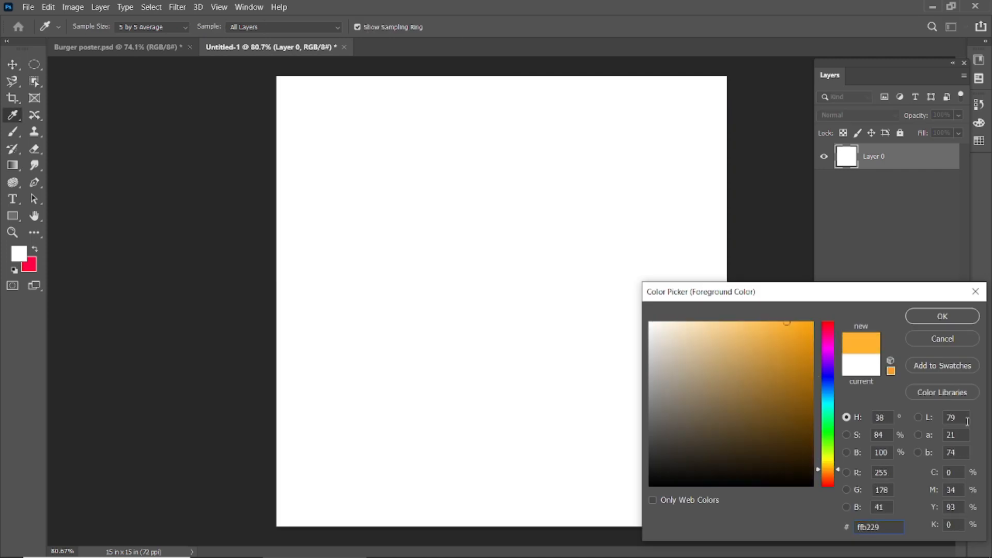
click(923, 316)
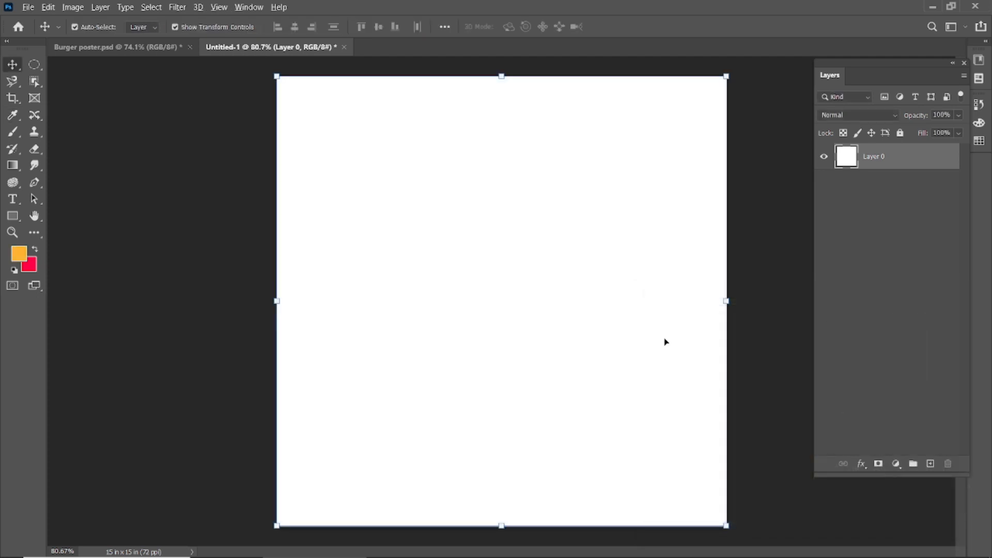
key(alt+BackSpace)
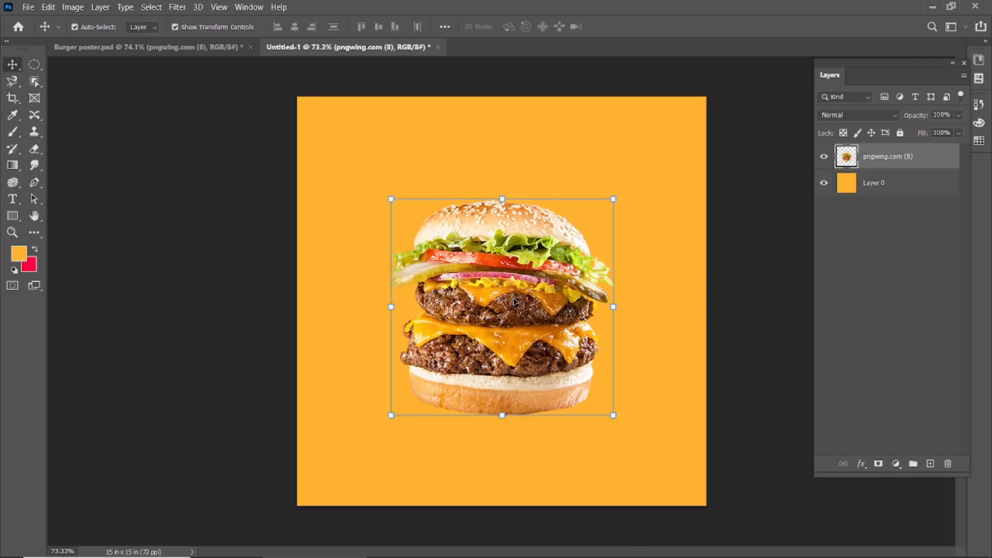
Move the burger image slightly lower on the canvas and apply the Sharpen filter to it.
drag(514, 301, 516, 323)
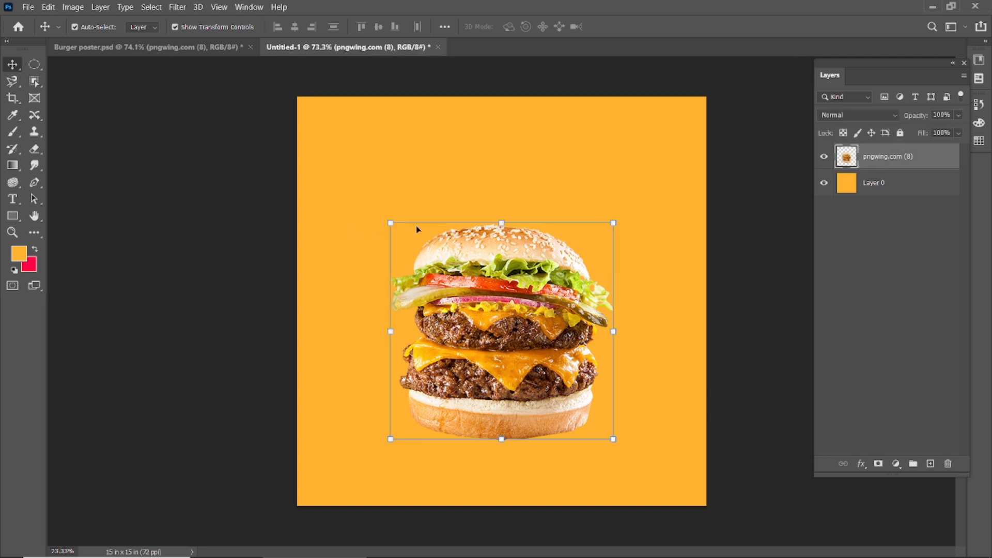
click(177, 6)
mouse_move(206, 233)
click(360, 245)
click(219, 270)
Scale the burger image down slightly and position it in the lower middle of the canvas.
scroll(517, 346, up, 5)
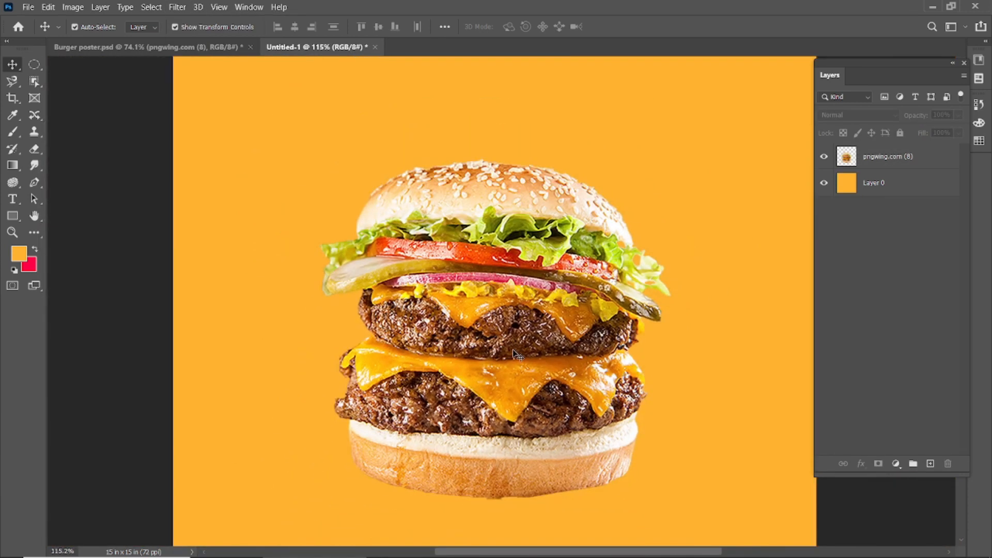
scroll(514, 353, down, 3)
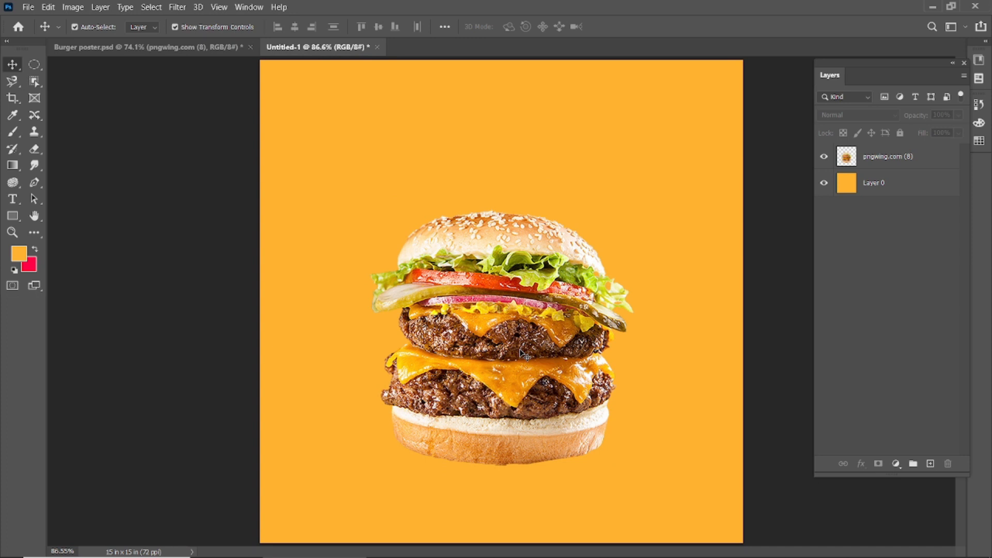
scroll(523, 353, down, 1)
click(509, 353)
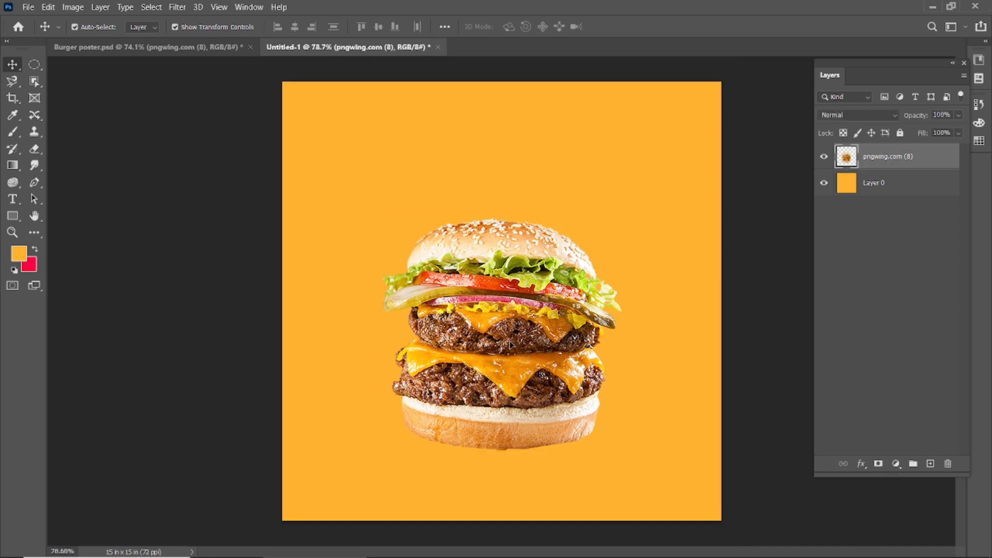
drag(621, 223, 607, 236)
click(641, 29)
mouse_move(505, 330)
mouse_down()
mouse_move(507, 349)
mouse_move(509, 339)
mouse_up()
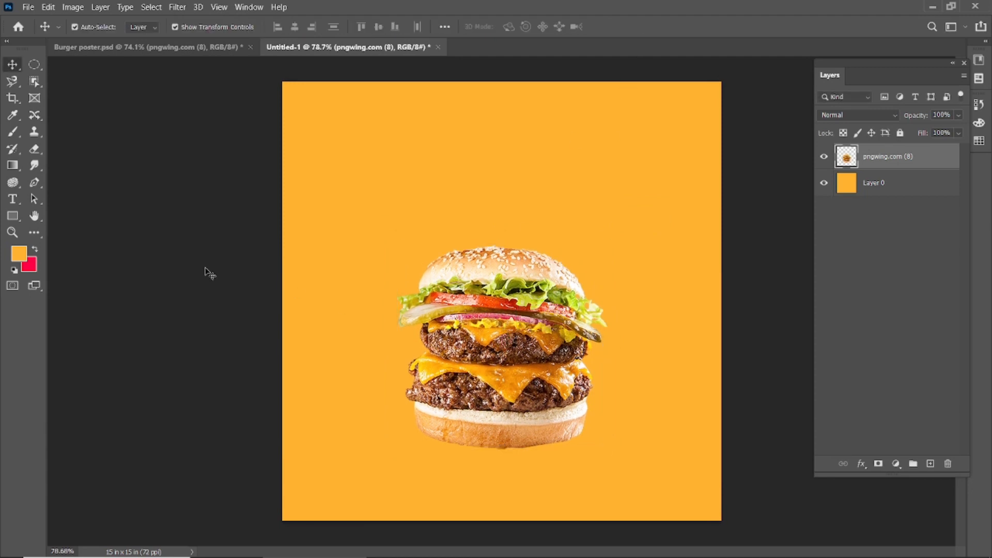
click(382, 255)
drag(526, 296, 527, 301)
click(184, 196)
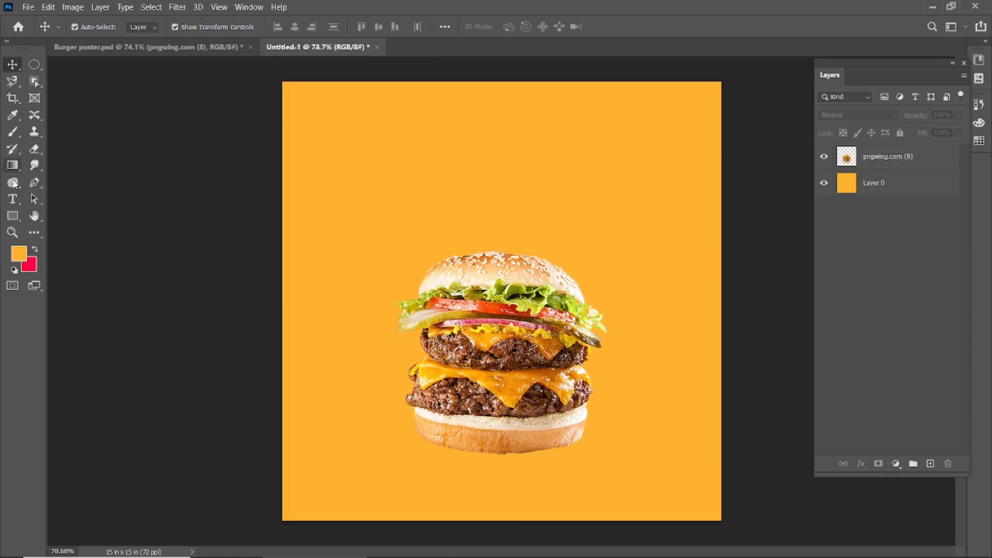
Set up the Type tool with the Beauty Mountains Personal Use Regular font and the dark brown text colour #43200e.
click(12, 199)
click(186, 26)
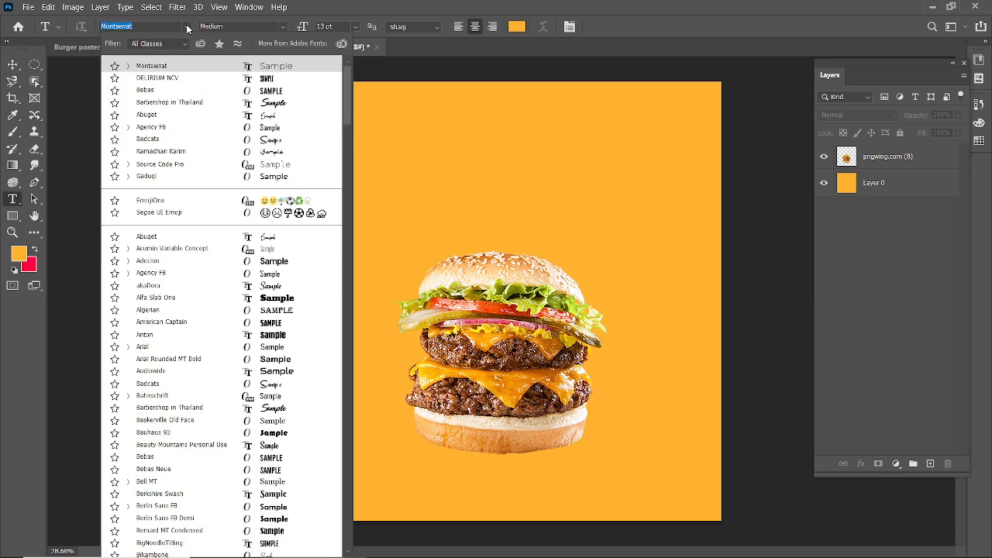
text(beauty)
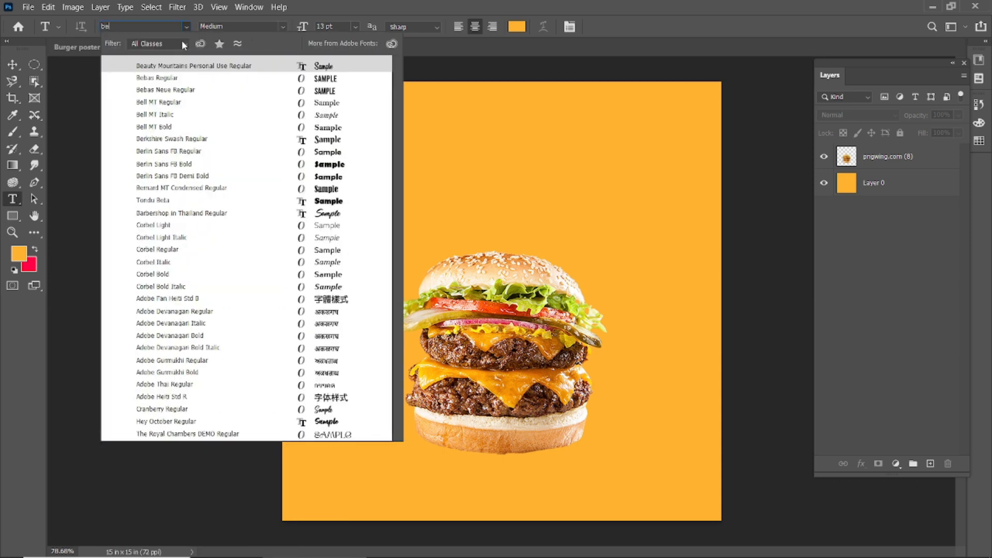
click(186, 67)
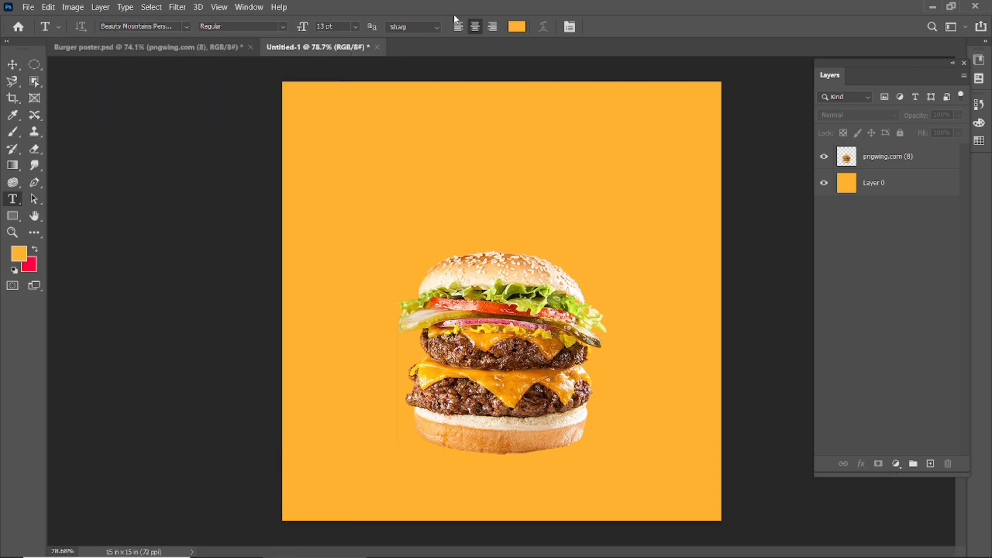
click(517, 28)
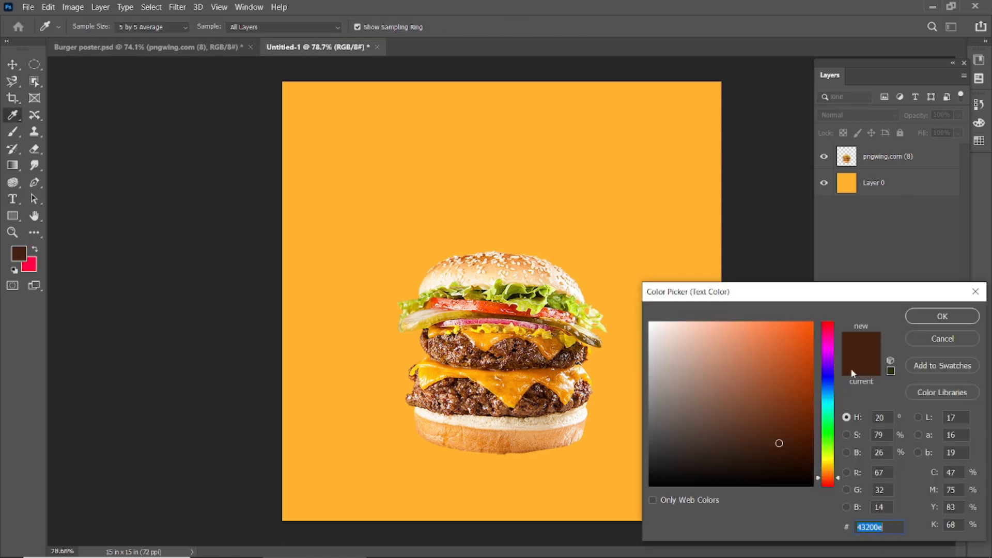
click(933, 315)
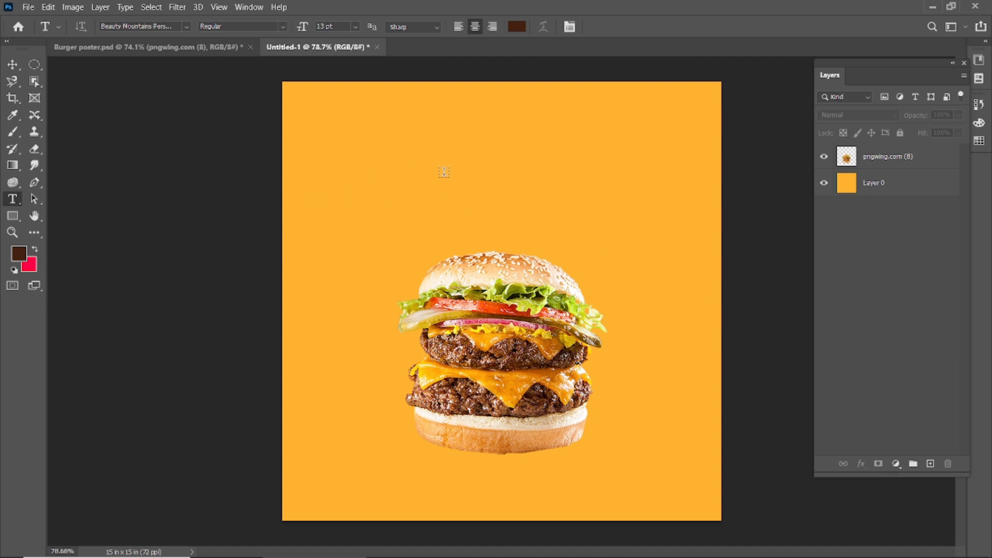
Add the text "Burger" at 109 pt above the burger image.
drag(303, 28, 351, 31)
click(459, 201)
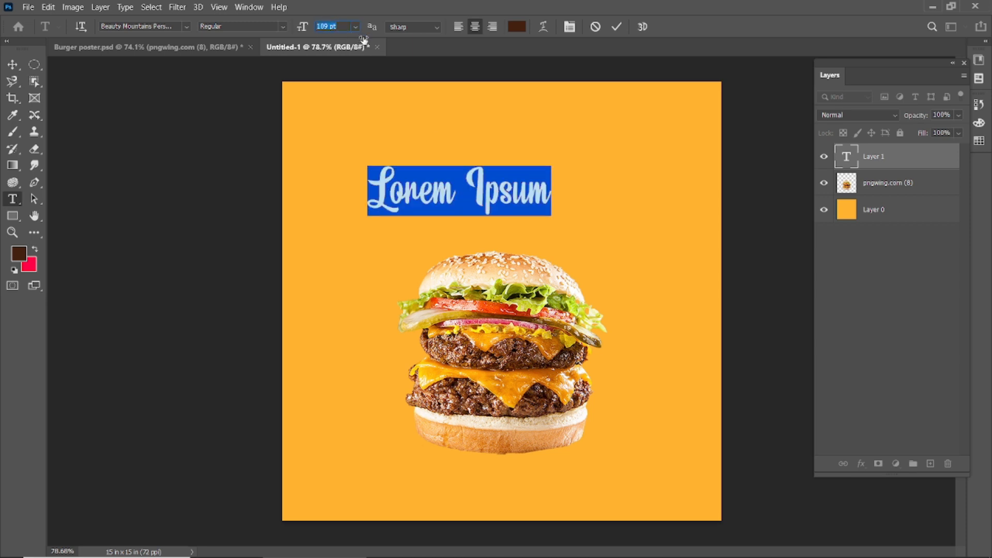
text(Burger)
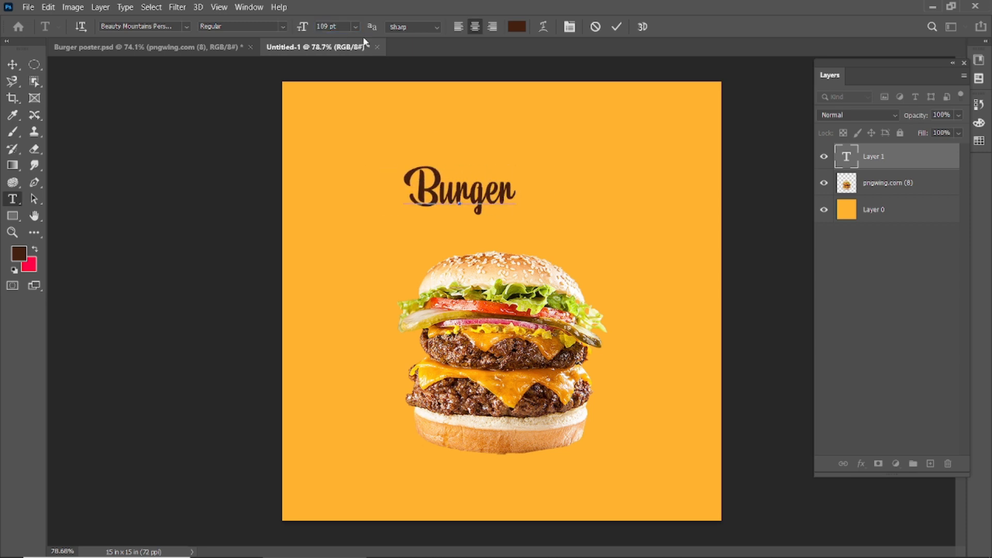
key(ctrl+Return)
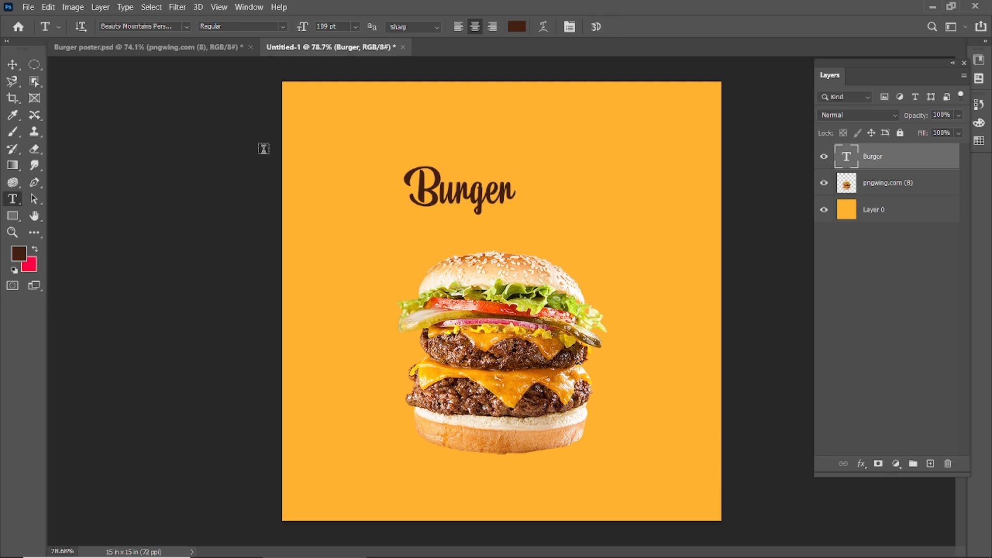
Enlarge the "Burger" text to 157 pt.
key(v)
double_click(434, 195)
drag(302, 28, 332, 34)
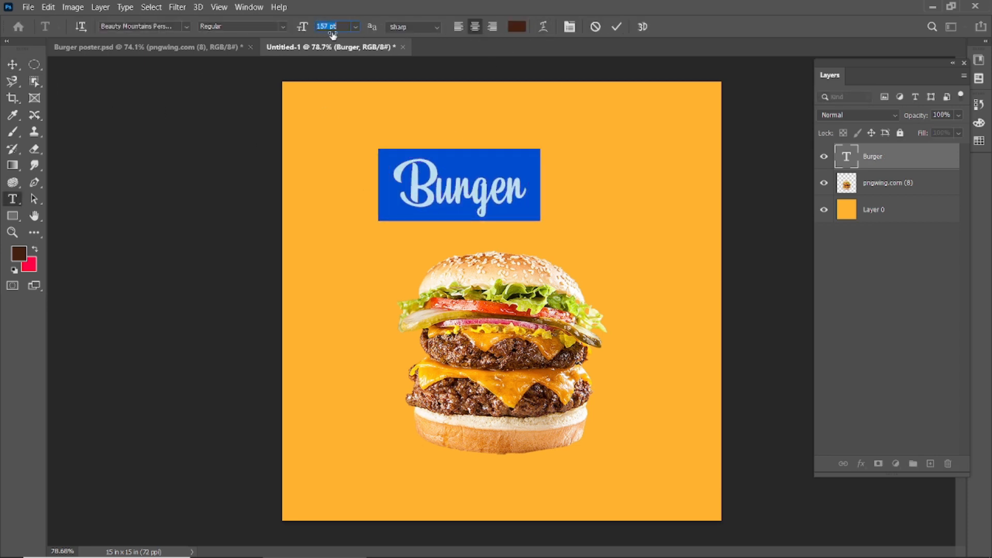
click(616, 26)
key(v)
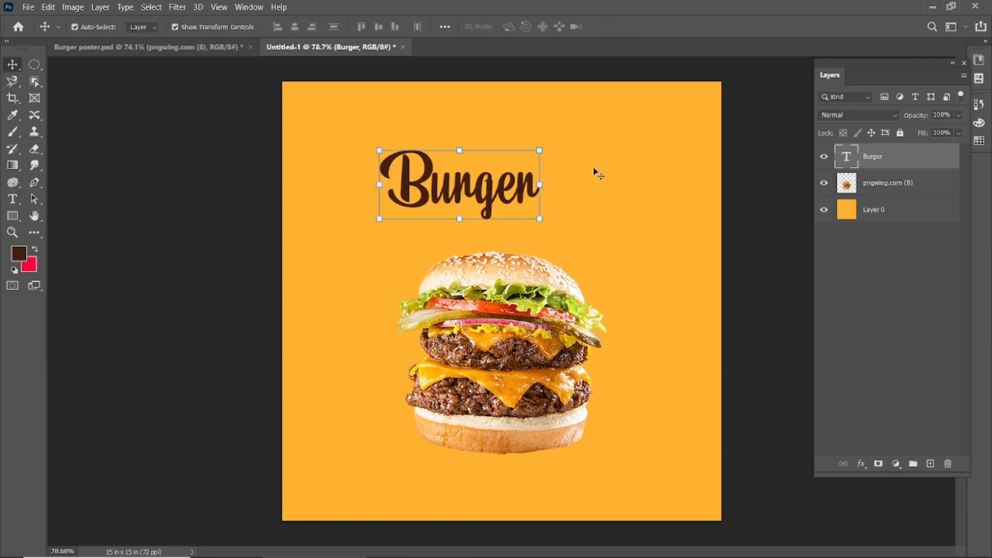
Centre the "Burger" text horizontally against the background layer.
ctrl+click(886, 220)
click(295, 27)
click(212, 197)
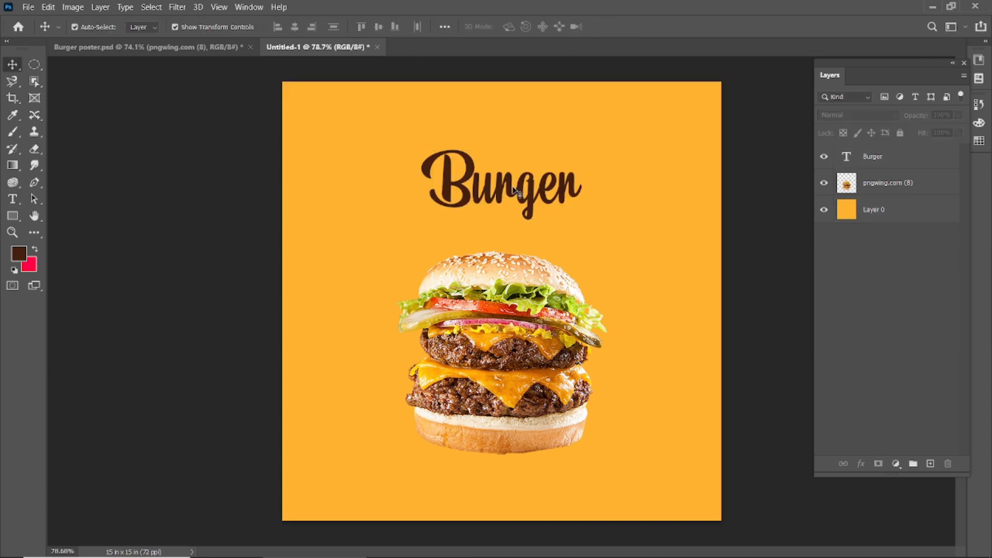
Warp the "Burger" text with the Arc style, horizontal, with a bend of +19%.
click(516, 193)
double_click(504, 187)
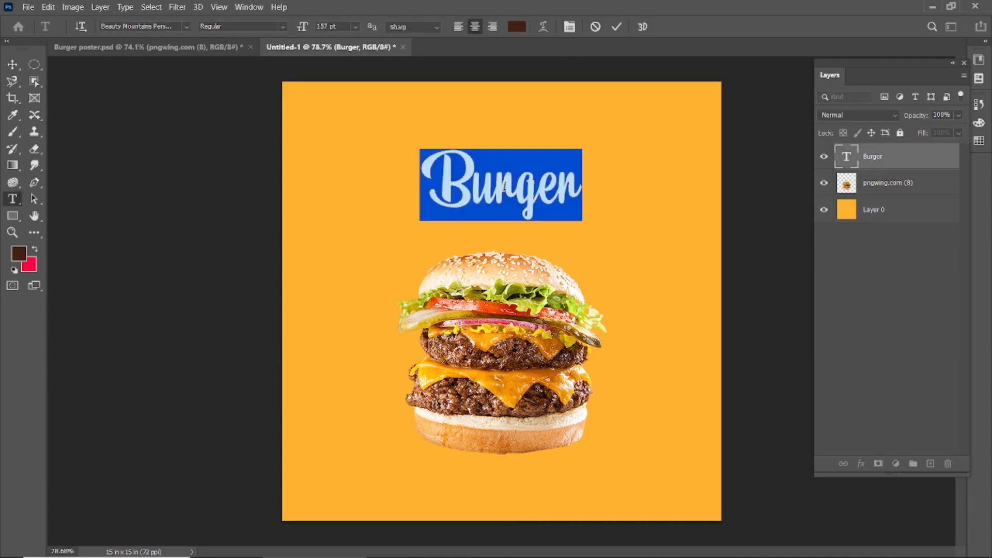
click(543, 26)
click(723, 135)
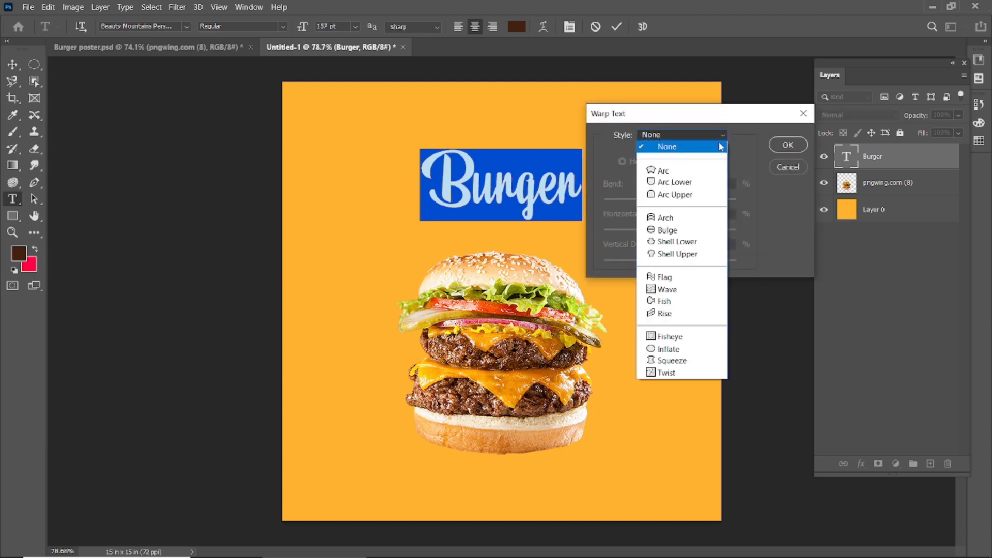
click(695, 175)
drag(692, 201, 671, 235)
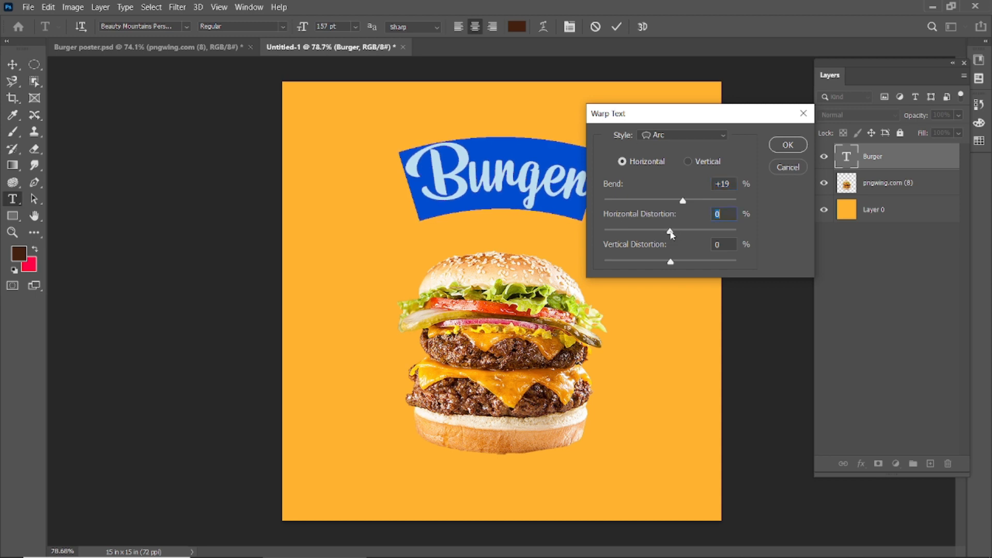
click(786, 145)
click(616, 26)
Duplicate the "Burger" text just above the original and reduce the copy to 66 pt.
key(v)
drag(506, 178, 509, 138)
key(t)
double_click(509, 139)
drag(304, 29, 245, 34)
click(615, 27)
Replace the small text copy with "Delicious" and position it just above the word "Burger".
double_click(493, 160)
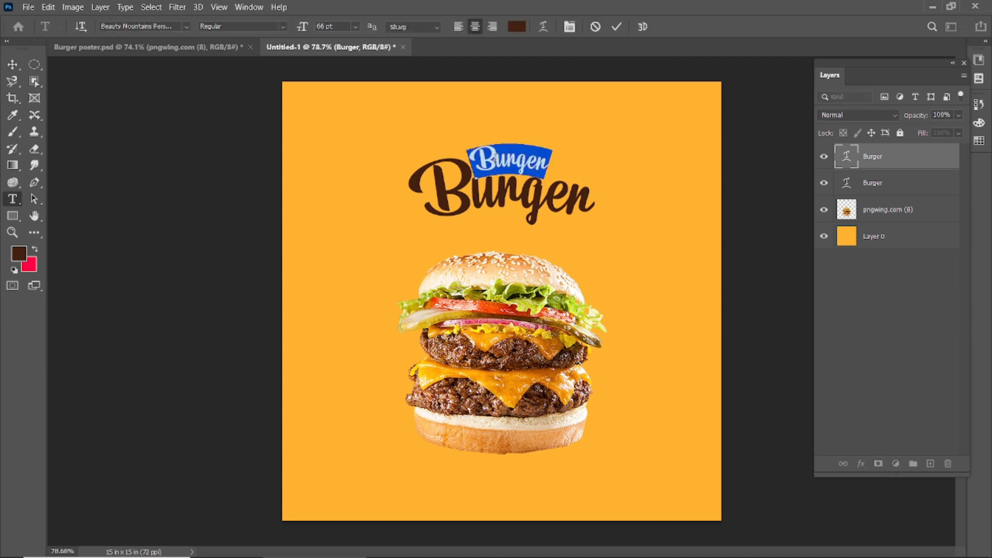
text(Delicious)
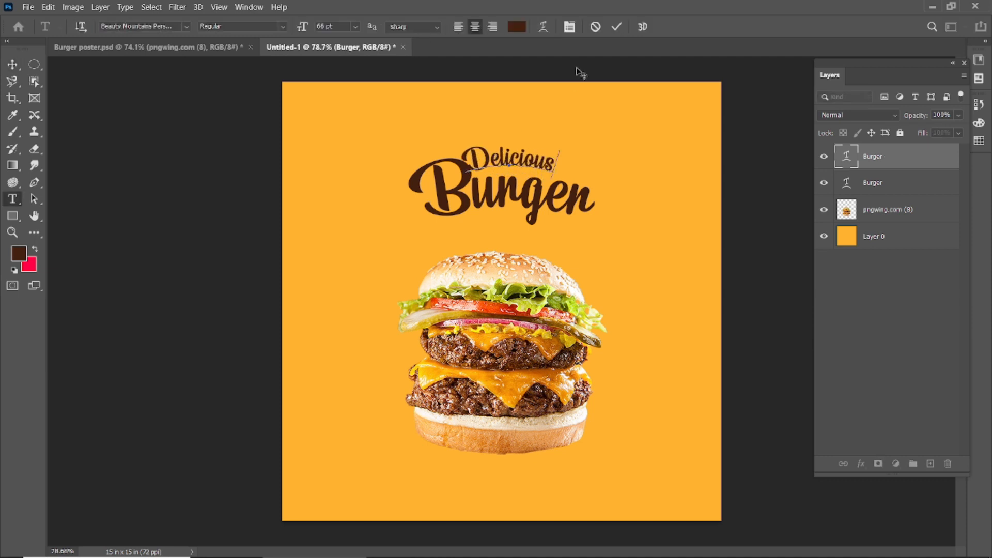
click(616, 26)
scroll(495, 156, up, 2)
drag(520, 142, 540, 147)
key(0)
key(0)
key(1)
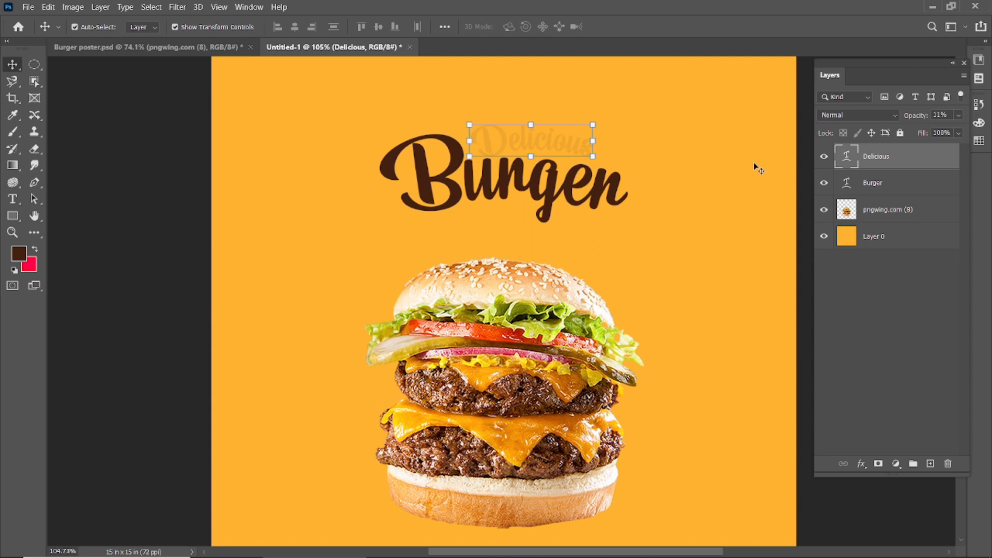
drag(910, 118, 988, 127)
Enlarge the "Delicious" text slightly and rotate it 3.6° to follow the curve of "Burger".
click(136, 225)
drag(566, 133, 617, 116)
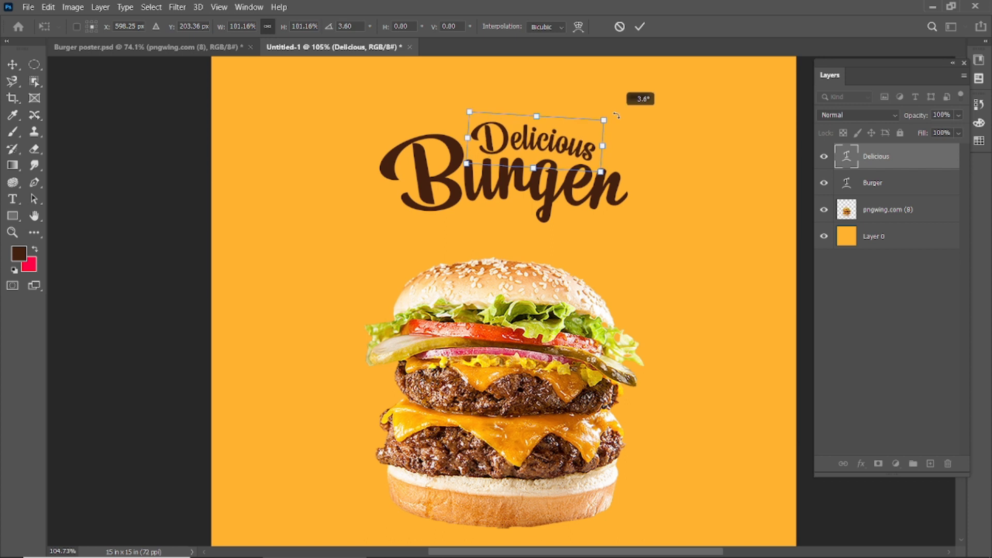
click(639, 26)
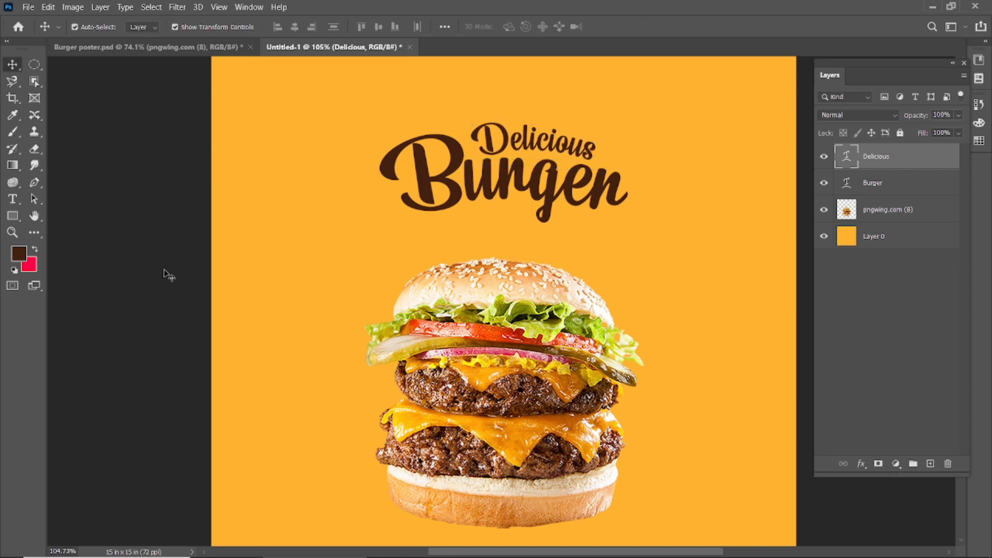
Move the "Delicious" and "Burger" texts together slightly higher on the canvas.
scroll(401, 307, down, 4)
scroll(466, 248, up, 2)
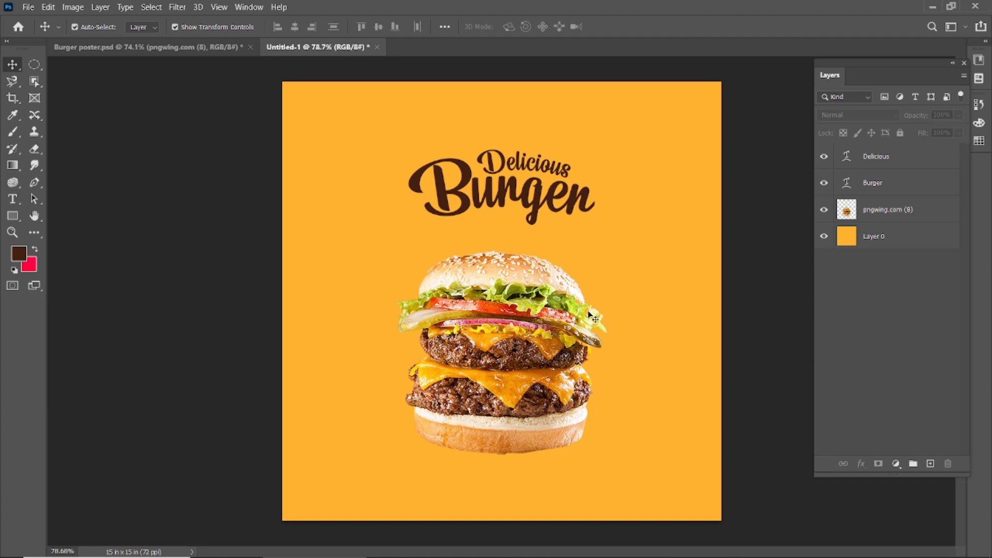
click(519, 165)
shift+click(509, 198)
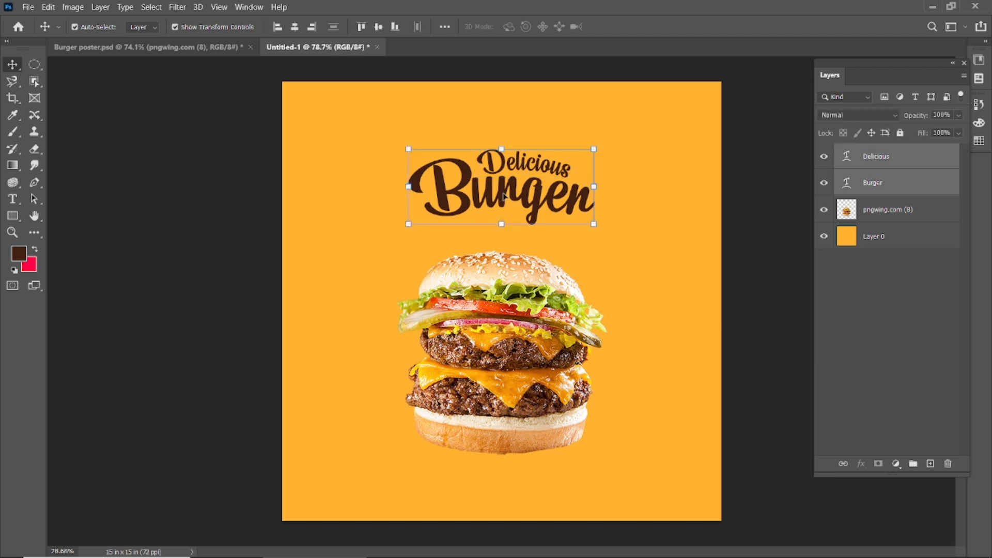
drag(506, 198, 504, 182)
click(537, 344)
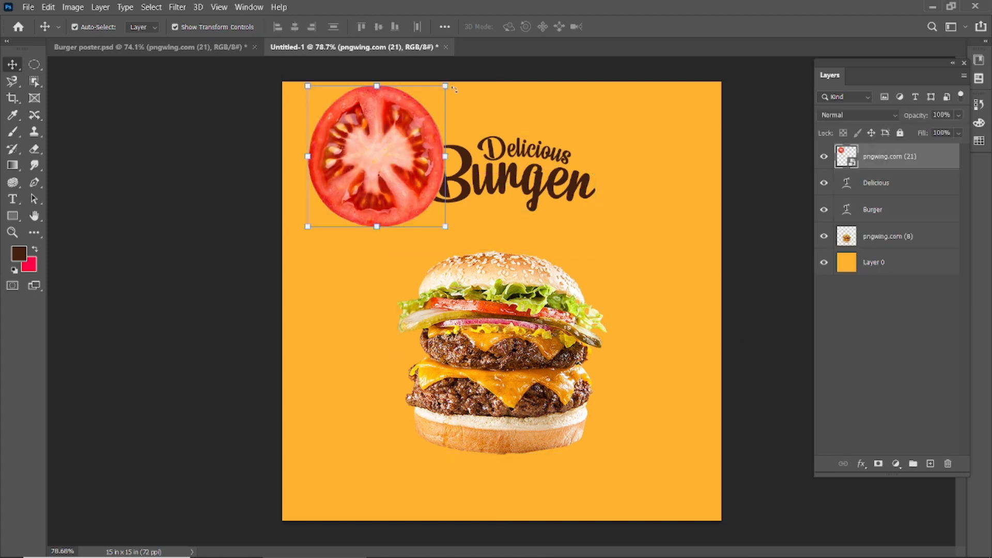
Scale down the tomato slice and place it partly over the canvas's upper edge, left of centre.
key(ctrl+t)
drag(261, 269, 361, 170)
click(617, 27)
Duplicate the tomato slice into the canvas's lower right corner and scale the copy down.
drag(426, 103, 707, 491)
key(ctrl+t)
drag(644, 429, 723, 485)
click(618, 26)
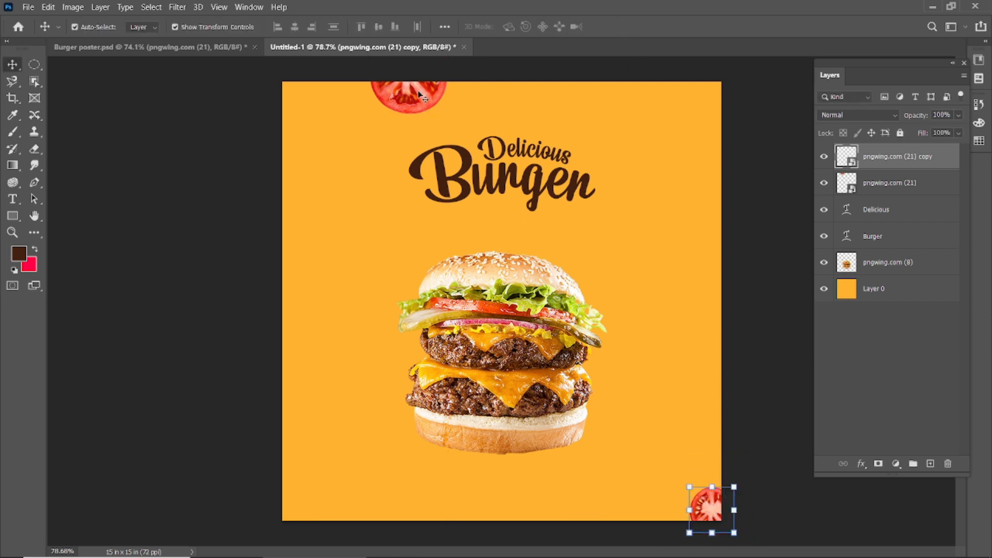
click(737, 163)
Apply a Gaussian Blur with a 3.4-pixel radius to the tomato slice in the canvas's lower right corner.
click(713, 512)
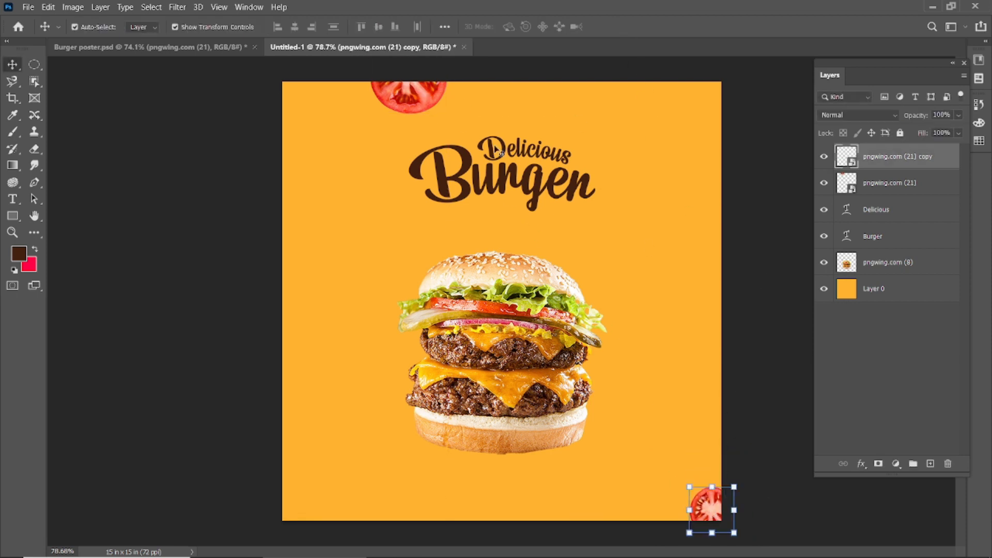
click(177, 7)
mouse_move(325, 164)
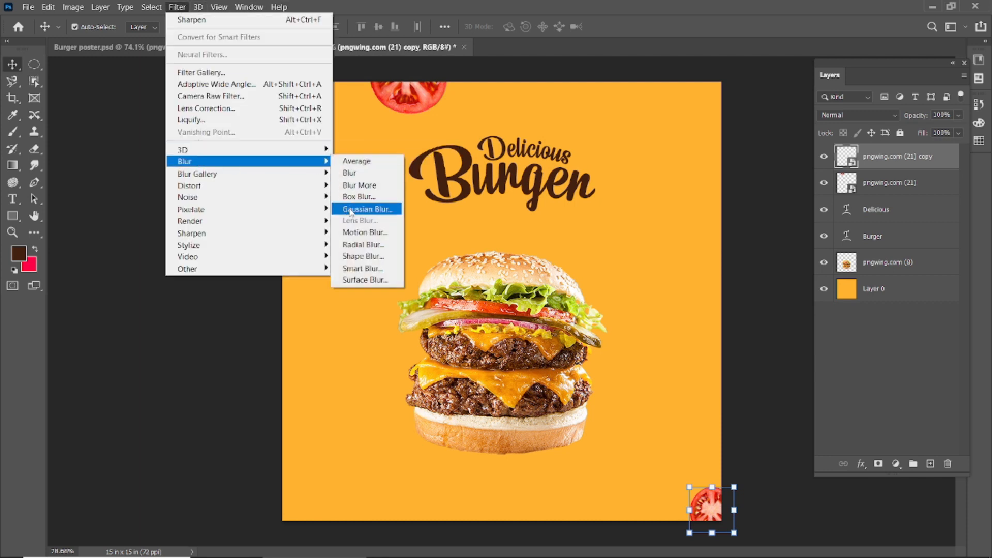
click(350, 210)
drag(836, 339, 810, 342)
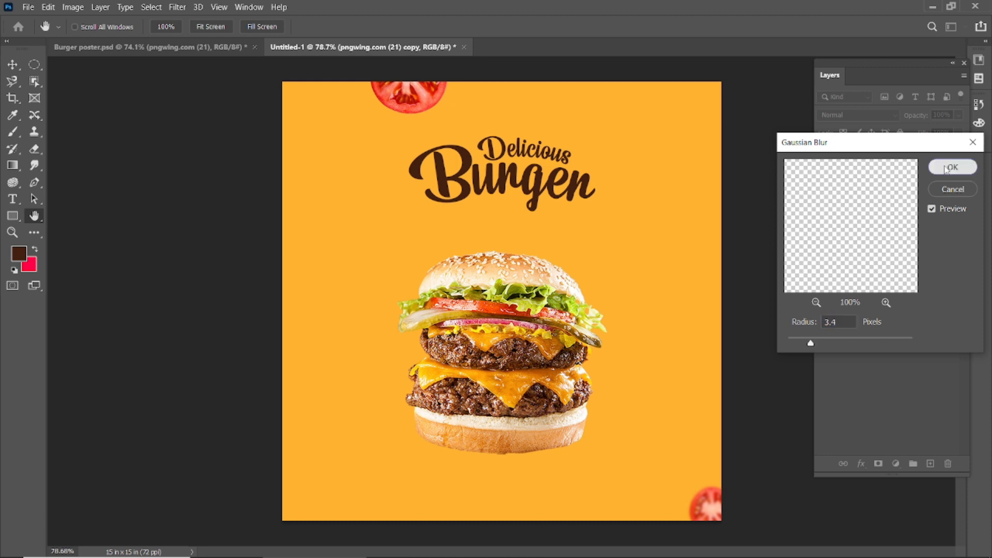
click(952, 167)
Apply a Gaussian Blur with a radius of about 2.7 pixels to the tomato slice at the canvas's upper edge.
click(421, 96)
click(178, 8)
mouse_move(215, 167)
click(356, 209)
drag(811, 344, 804, 344)
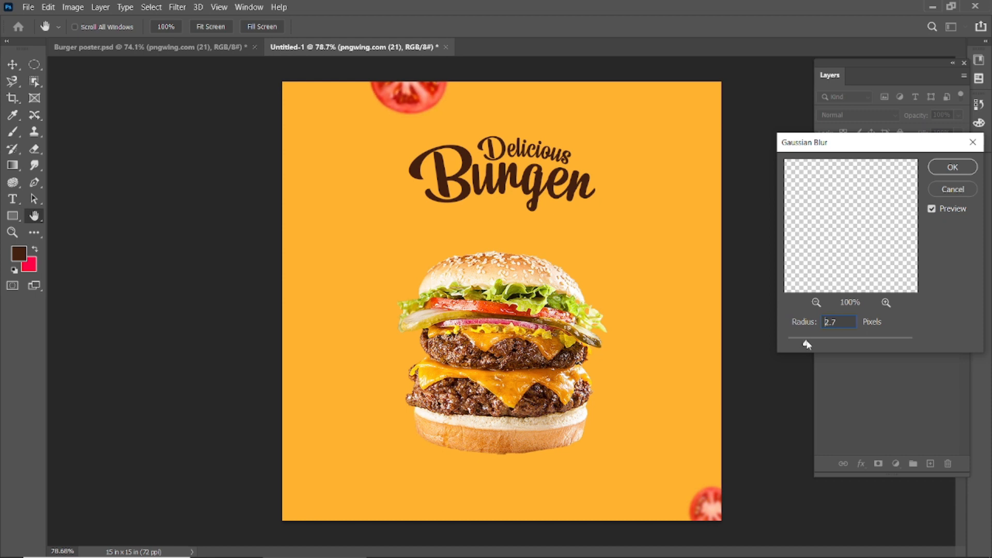
click(939, 171)
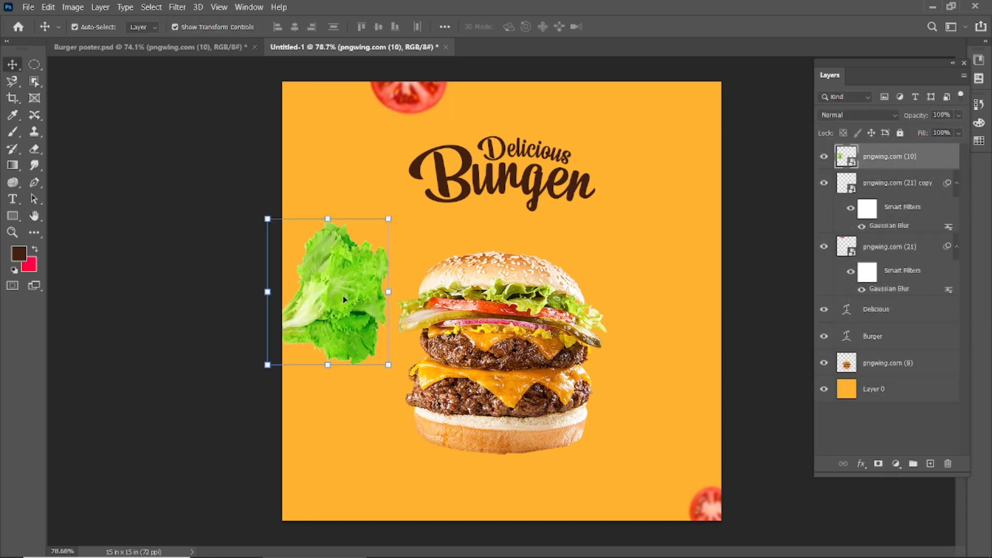
Scale the lettuce down slightly and place it partly over the canvas's left edge, beside the top half of the burger.
drag(331, 300, 269, 303)
mouse_move(199, 383)
mouse_down()
mouse_move(190, 391)
mouse_move(199, 384)
mouse_up()
click(619, 27)
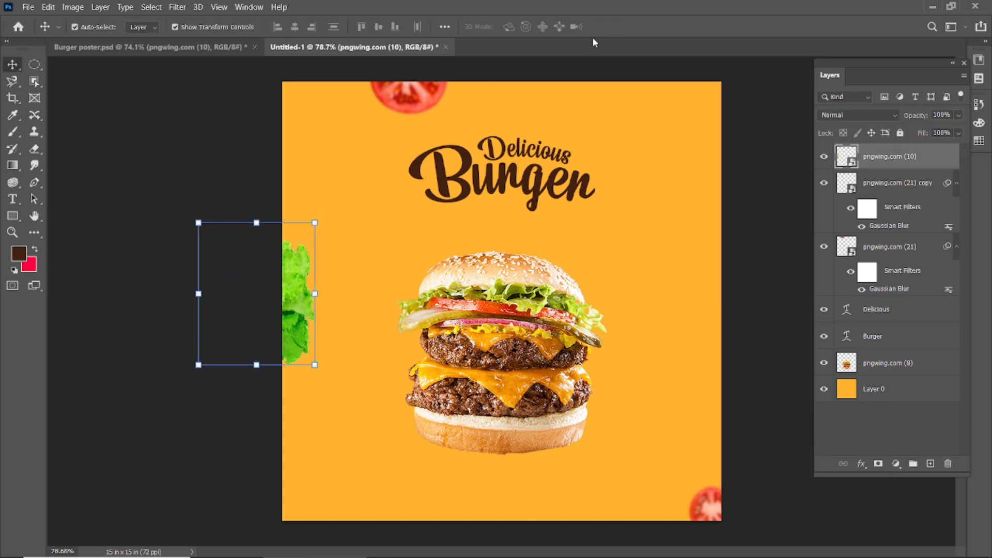
drag(303, 285, 302, 271)
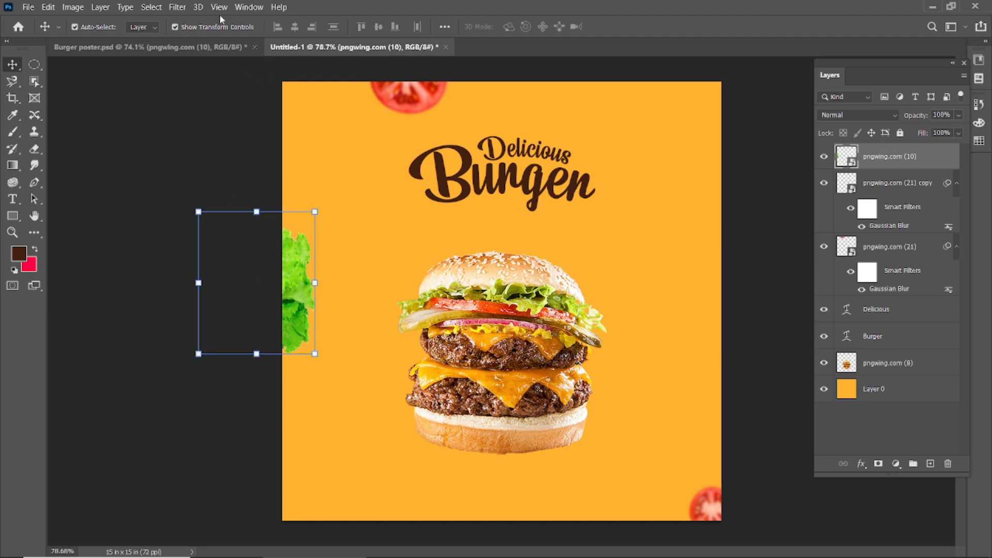
click(211, 126)
Apply a vertical Motion Blur at a -90° angle with a short distance to the lettuce.
click(291, 285)
click(178, 8)
mouse_move(217, 161)
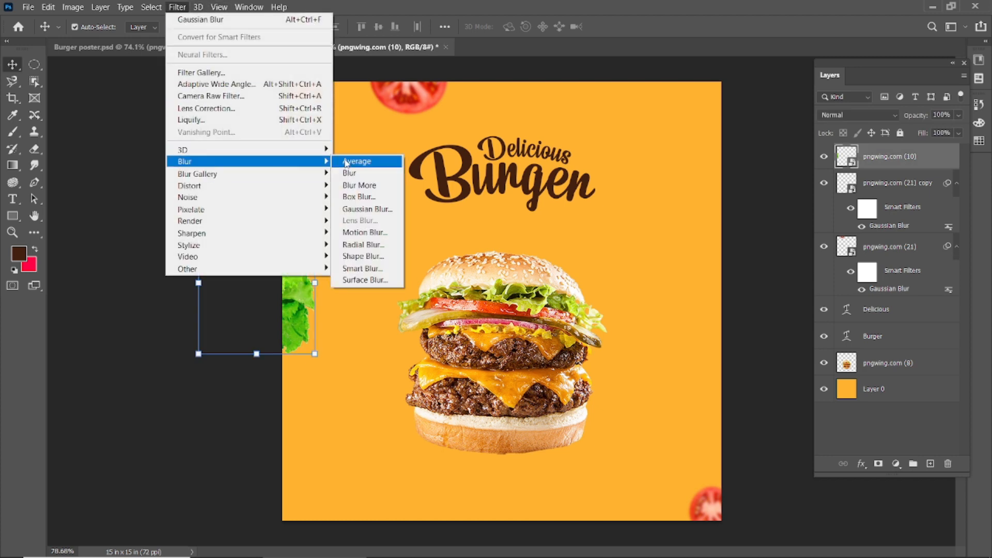
click(376, 234)
drag(394, 115, 617, 115)
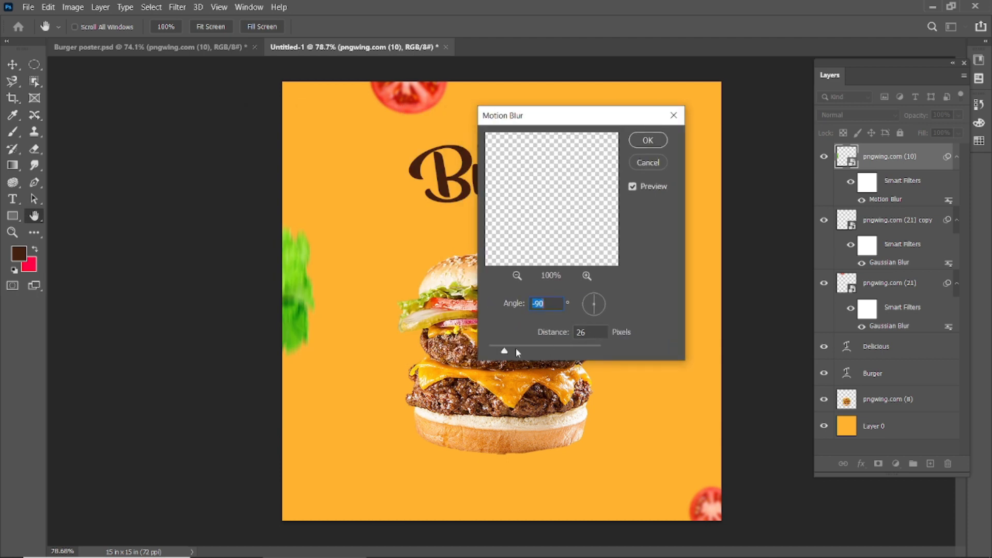
drag(501, 352, 498, 352)
click(647, 140)
click(146, 368)
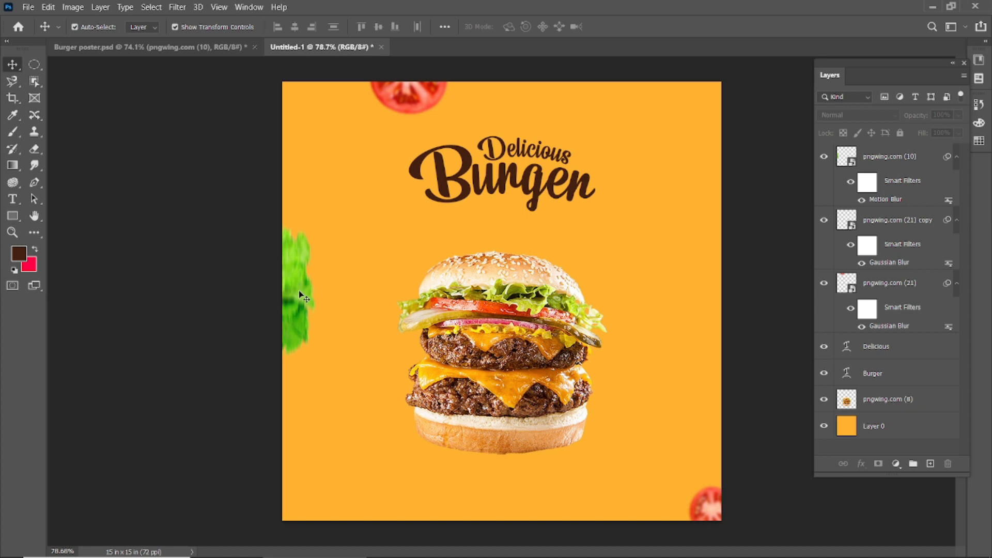
Duplicate the main burger, scale the copy to about 25% and place it partly over the canvas's lower left edge.
click(475, 314)
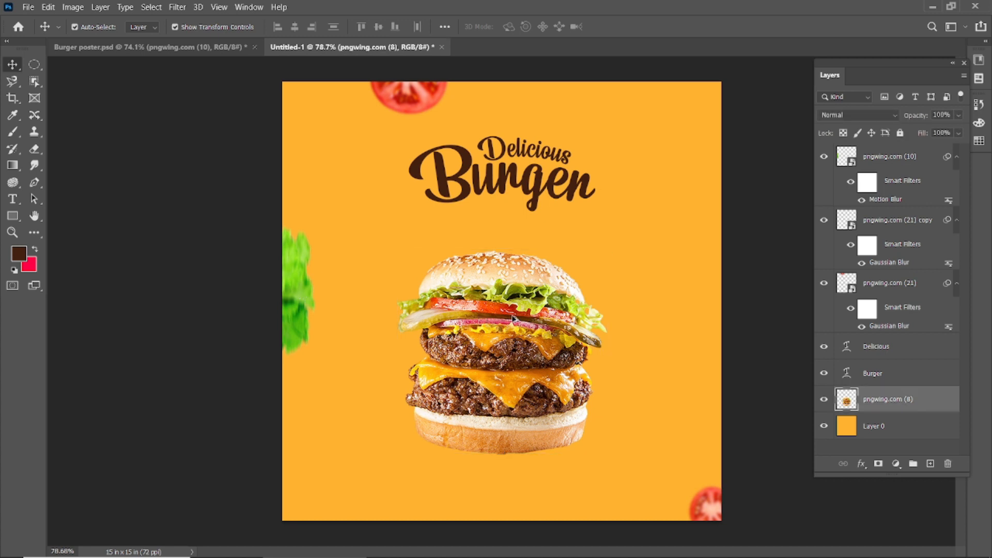
drag(475, 314, 307, 364)
drag(430, 301, 354, 377)
drag(326, 406, 295, 458)
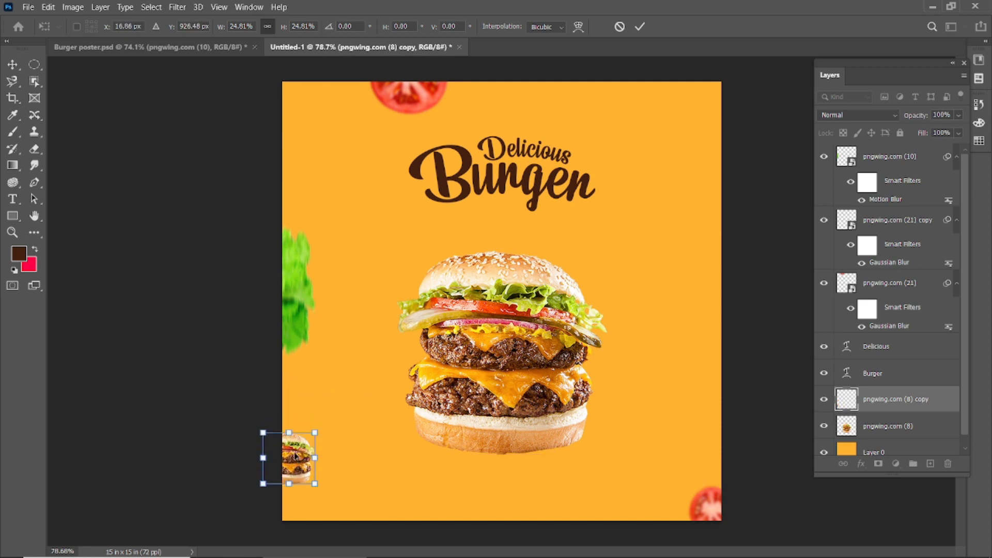
click(178, 7)
click(639, 27)
click(639, 27)
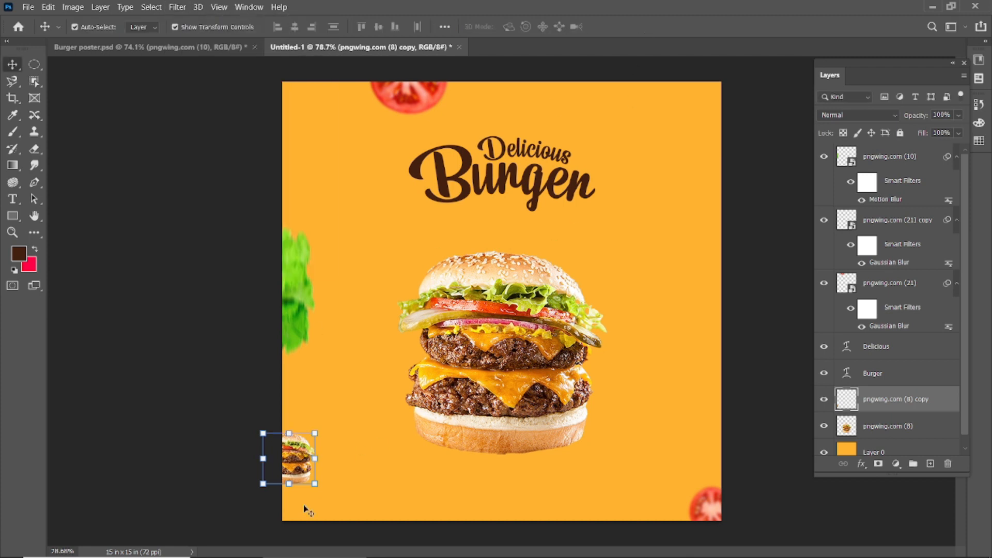
Apply a Gaussian Blur with a 2.8-pixel radius to the small burger at the canvas's lower left edge.
click(177, 8)
mouse_move(273, 162)
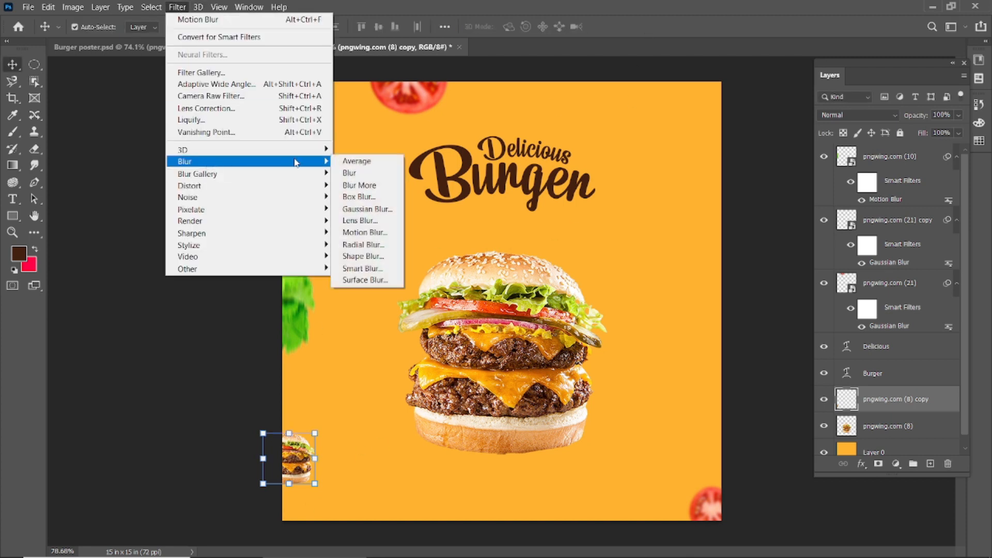
click(383, 208)
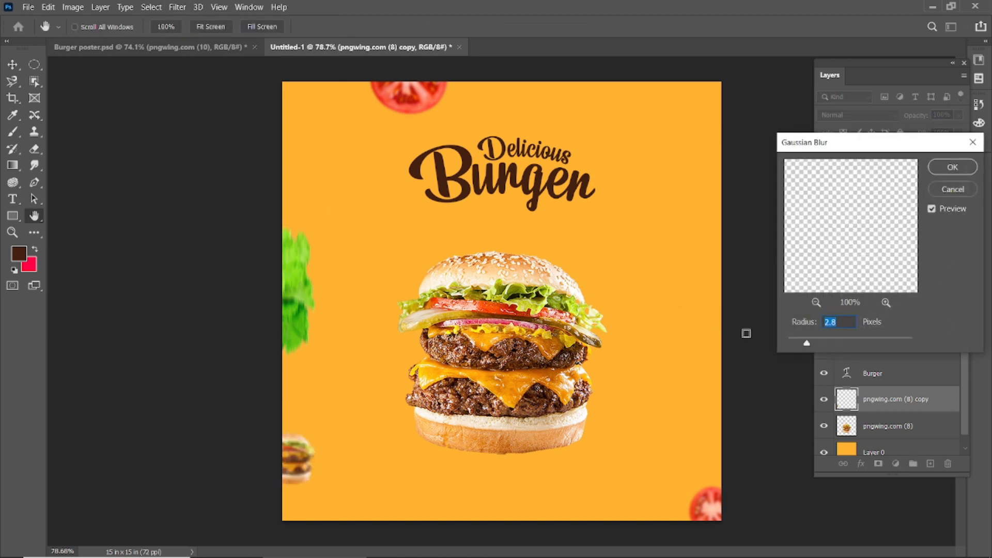
drag(807, 343, 807, 344)
click(952, 167)
key(v)
click(754, 206)
Try an enlarged duplicate of the small blurred burger over the canvas's right edge and delete it.
click(297, 465)
drag(297, 465, 715, 222)
key(ctrl+t)
drag(683, 194, 672, 180)
drag(694, 219, 704, 209)
click(639, 26)
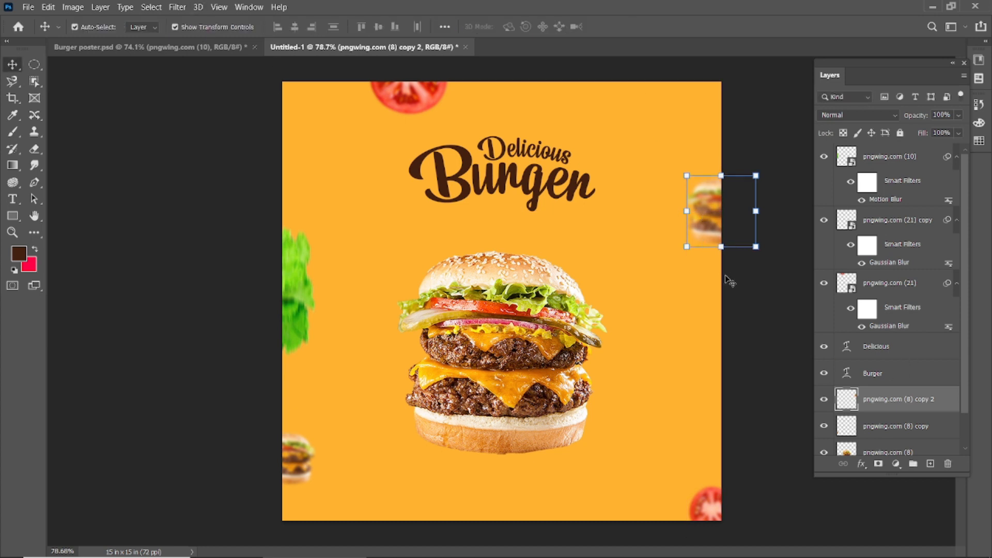
key(Delete)
Duplicate the main burger, scale the copy to about 30%, place it over the upper right edge and enlarge it to about 108%.
click(497, 359)
alt+drag(497, 359, 665, 245)
alt+drag(565, 135, 638, 207)
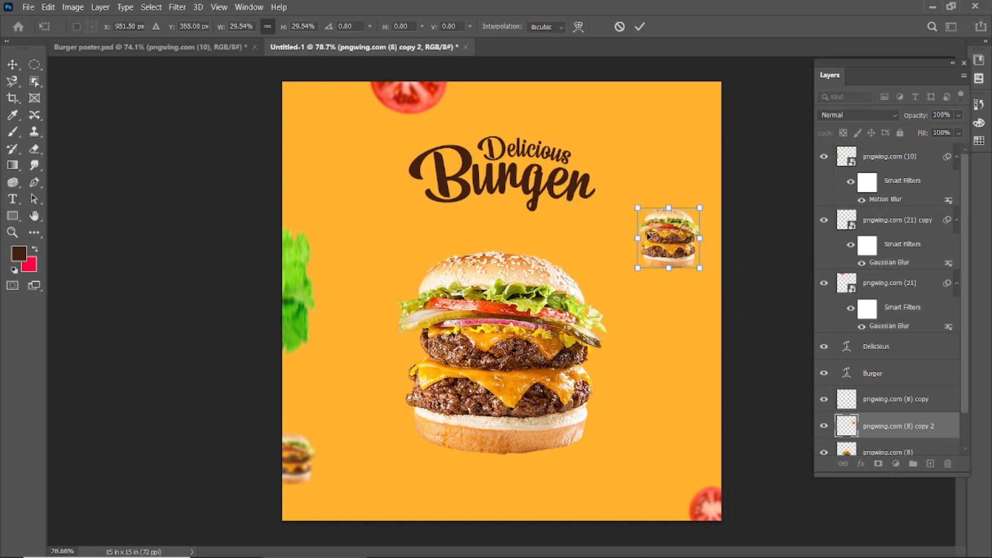
drag(671, 239, 712, 220)
click(639, 27)
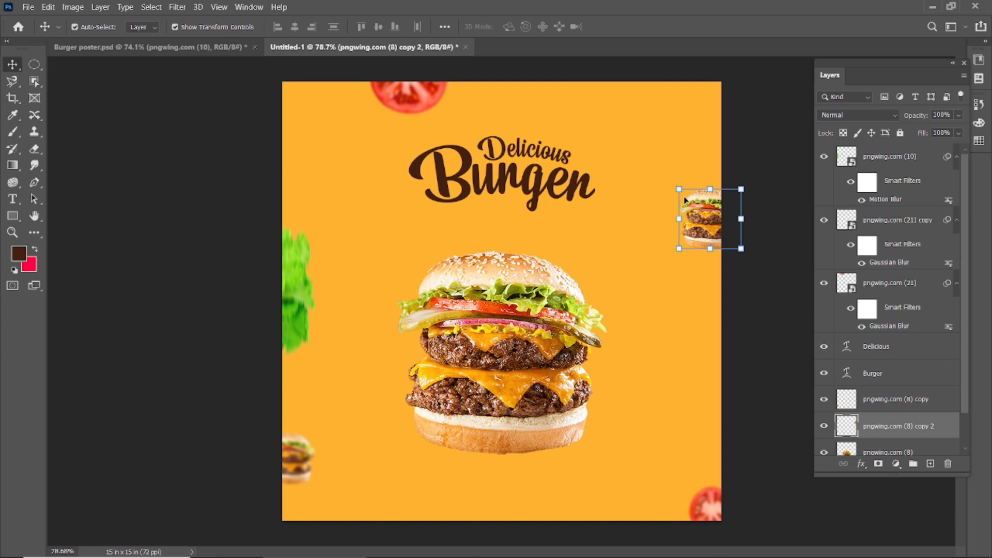
drag(679, 189, 673, 181)
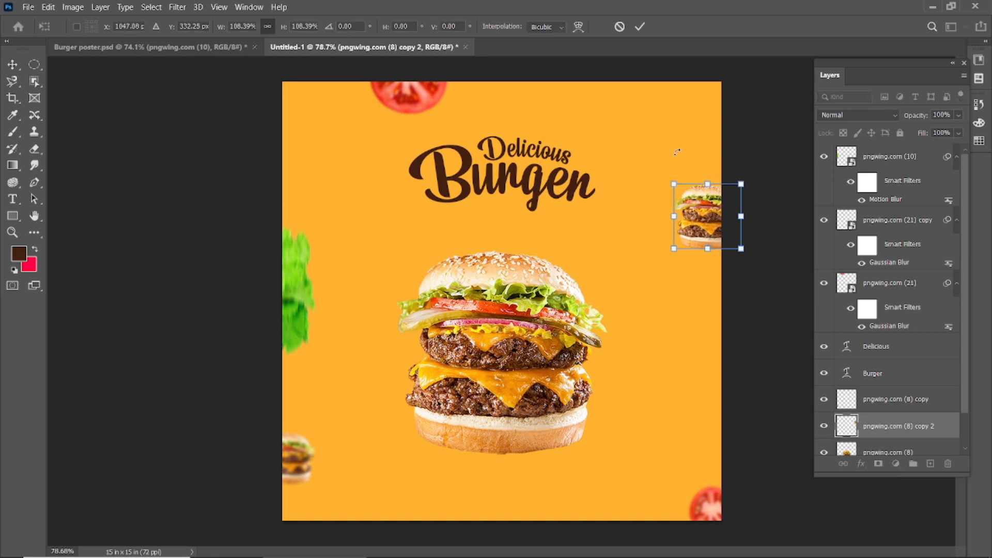
click(640, 26)
Apply a Gaussian Blur with a 3.3-pixel radius to the small burger at the canvas's right edge.
click(177, 7)
mouse_move(289, 161)
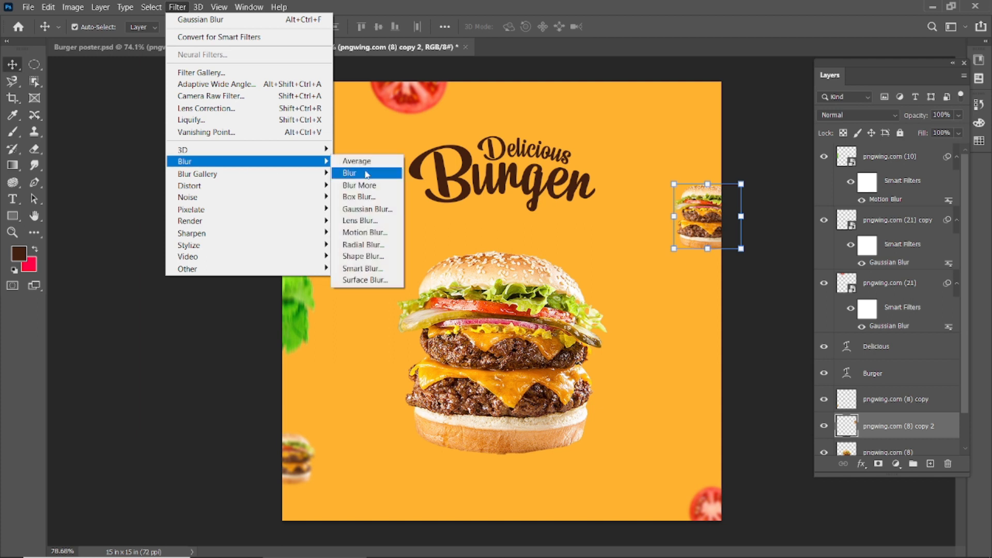
click(361, 209)
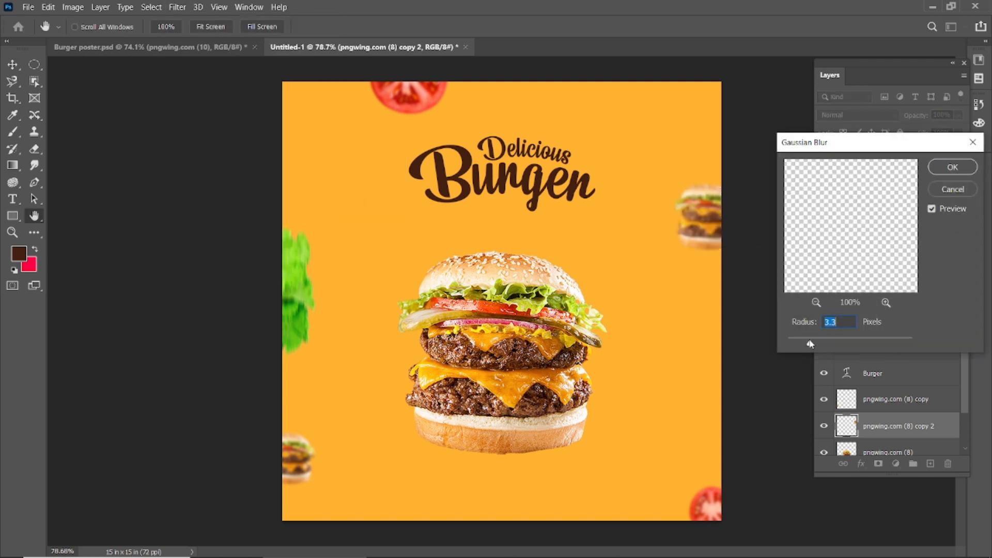
click(952, 167)
click(779, 174)
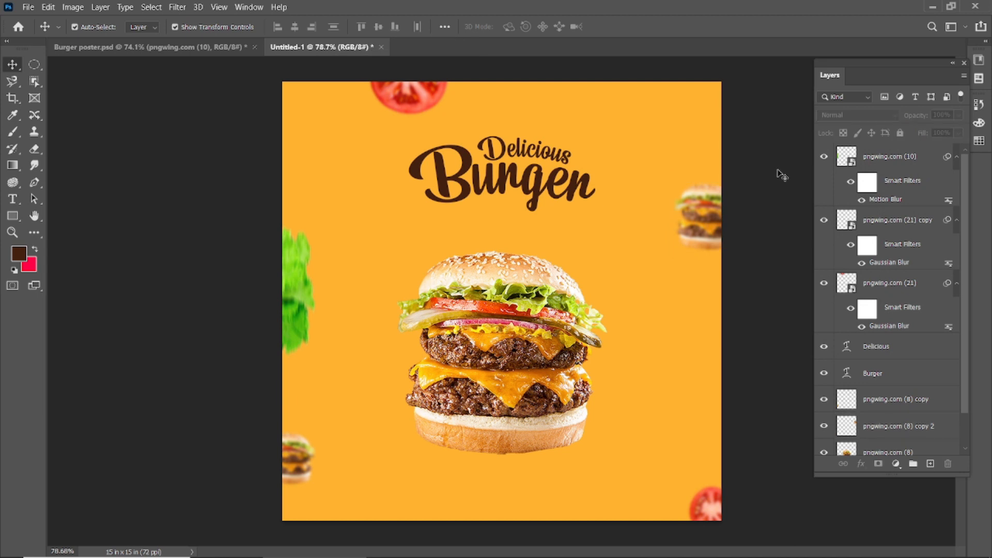
Enlarge the main burger slightly around its centre.
click(497, 343)
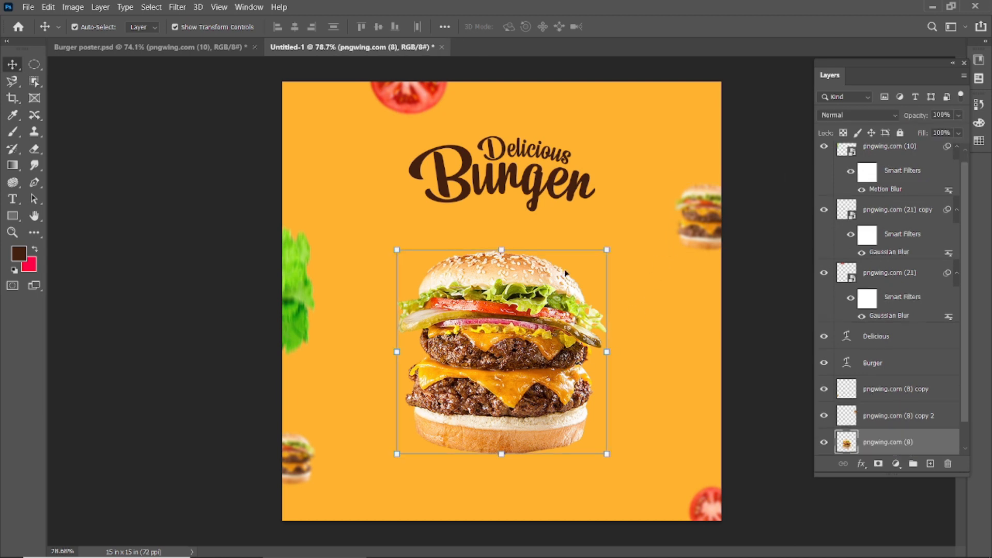
drag(608, 248, 616, 241)
click(638, 27)
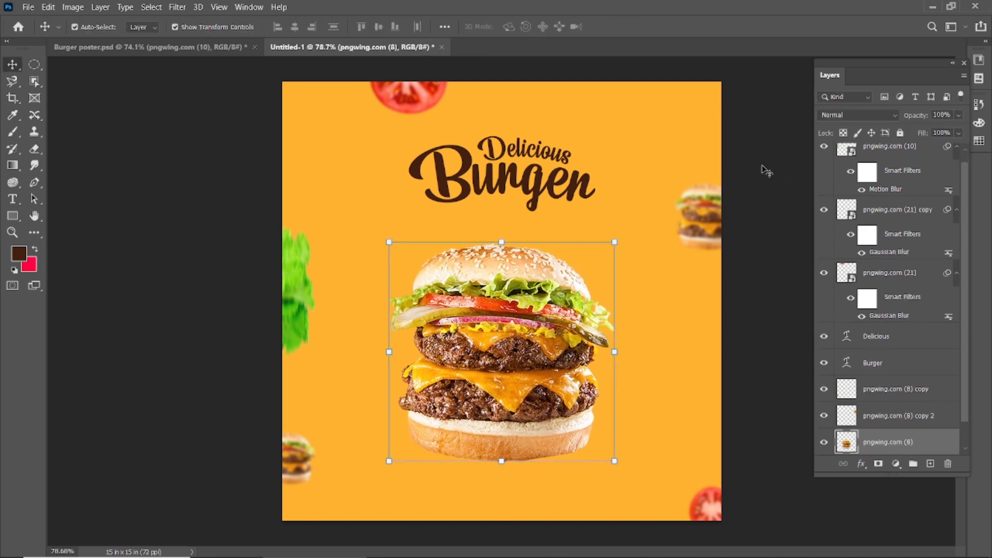
click(747, 145)
Move the "Delicious" and "Burger" texts together higher on the canvas, and move the main burger up below them.
click(518, 151)
shift+click(508, 182)
drag(507, 182, 507, 162)
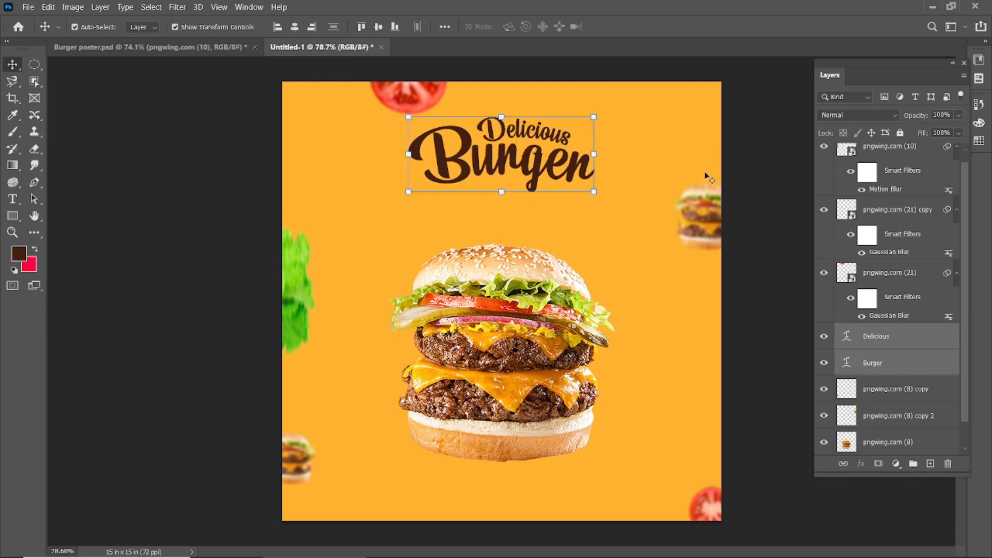
click(764, 181)
drag(509, 329, 508, 310)
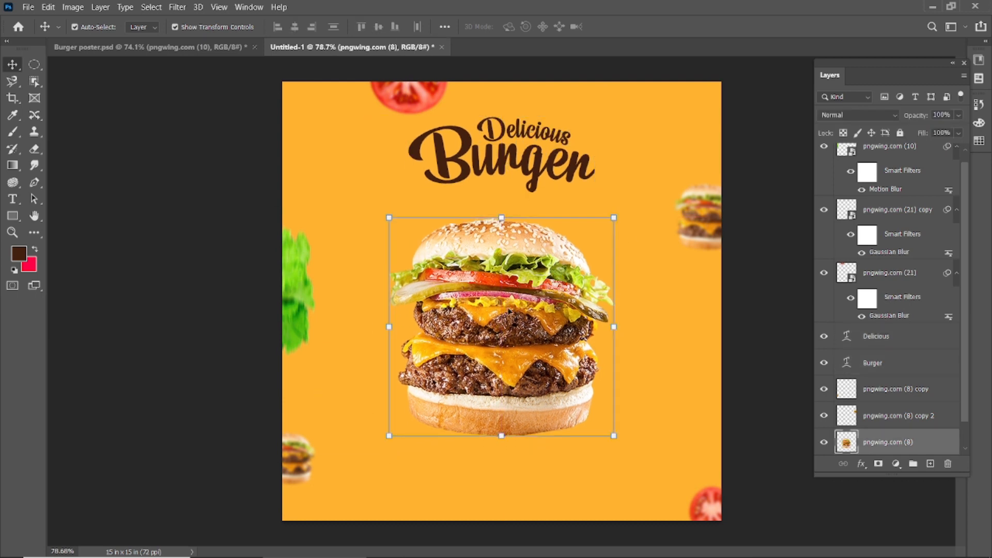
Add a Curves adjustment clipped to the main burger layer and pull the lower part of the curve down to darken it.
click(897, 464)
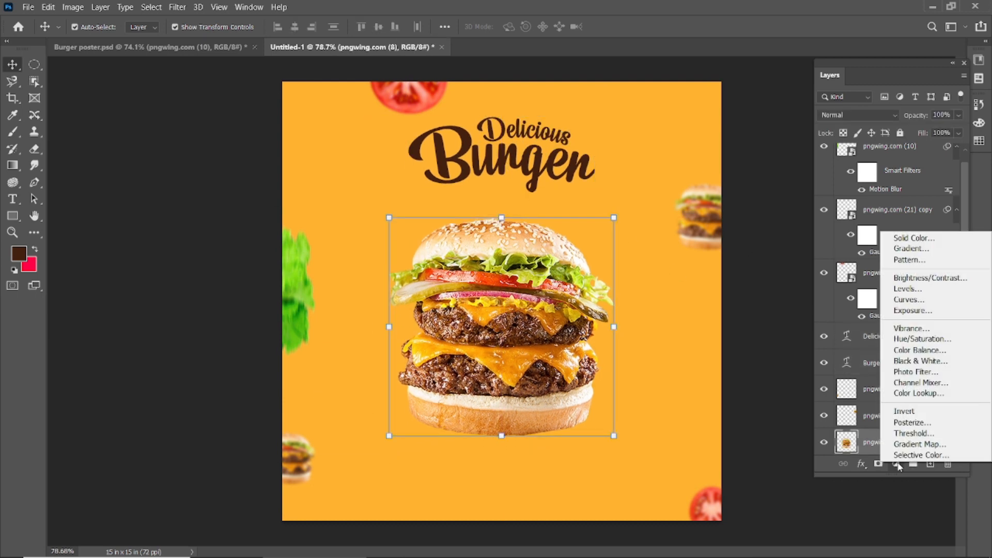
click(909, 299)
drag(190, 263, 191, 270)
key(ctrl+alt+g)
click(273, 336)
click(273, 335)
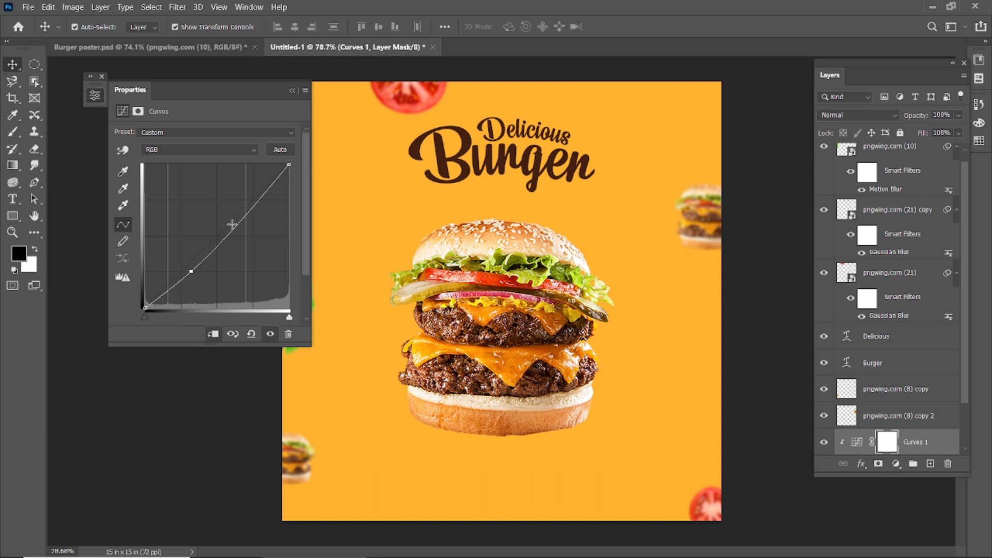
Lower the curve's darkest tones a little more, compare the burger with and without the adjustment, and close the Curves settings.
mouse_move(166, 290)
mouse_down()
mouse_move(167, 306)
mouse_move(166, 293)
mouse_up()
click(270, 334)
click(269, 334)
click(270, 334)
click(270, 334)
click(293, 92)
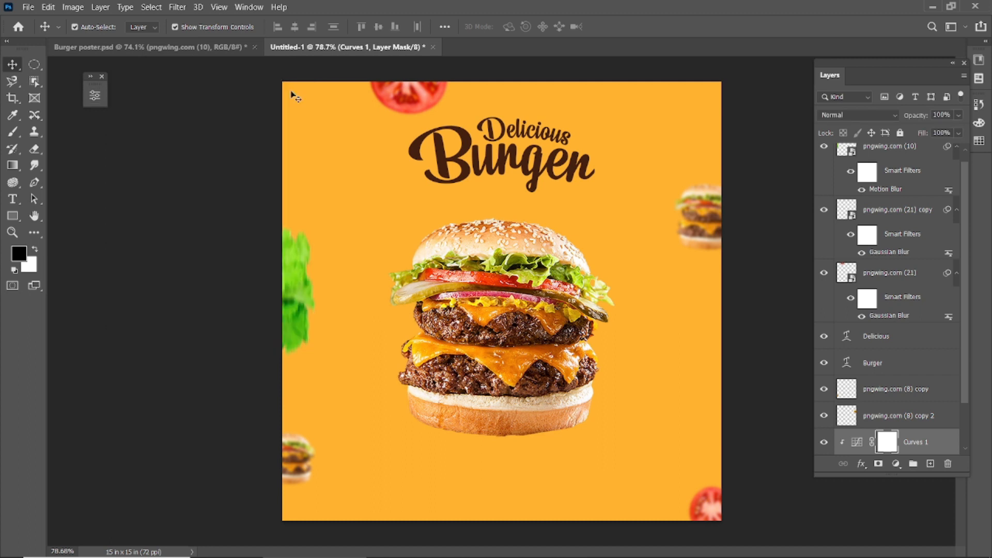
click(102, 76)
click(153, 341)
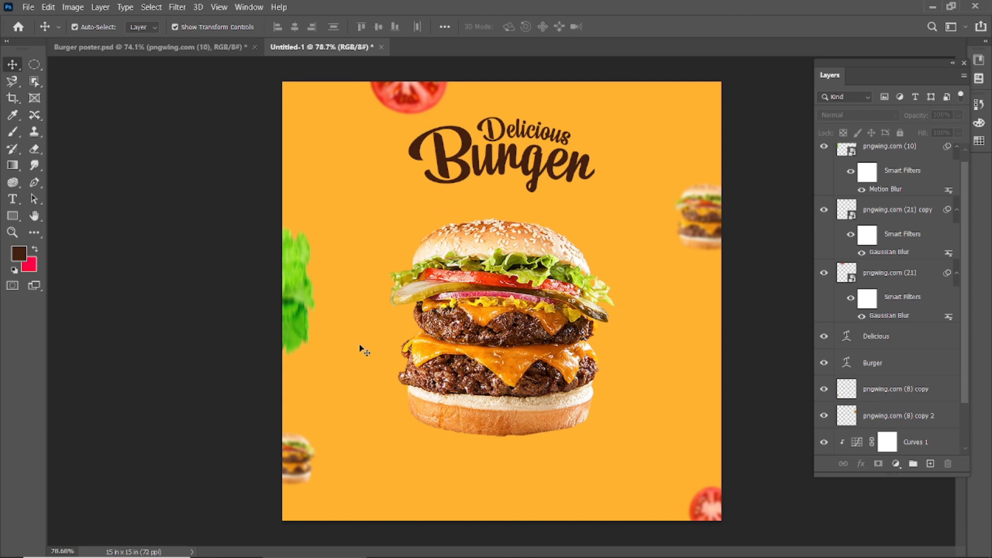
Enlarge the blurred lettuce at the canvas's left edge slightly.
click(302, 240)
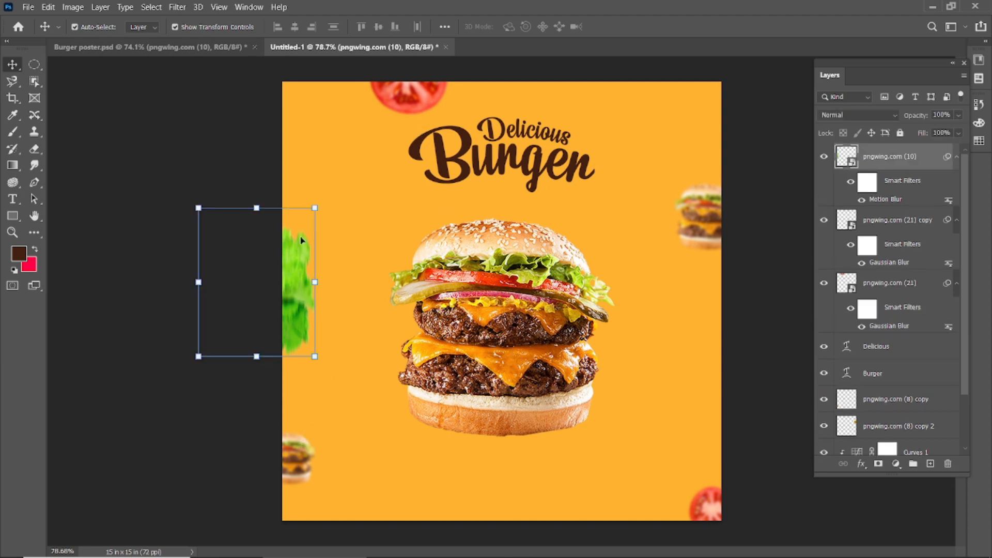
click(314, 208)
drag(320, 197, 330, 186)
click(618, 29)
click(746, 217)
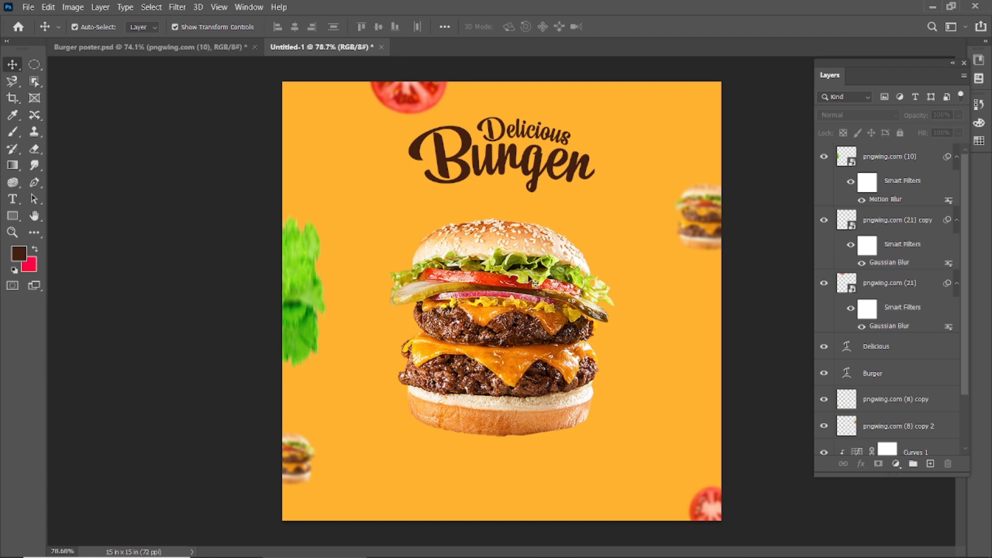
Draw a short brown 45° line, about 0.26 in wide and high, just above the end of the "Burger" text with the Line tool.
drag(897, 479, 890, 526)
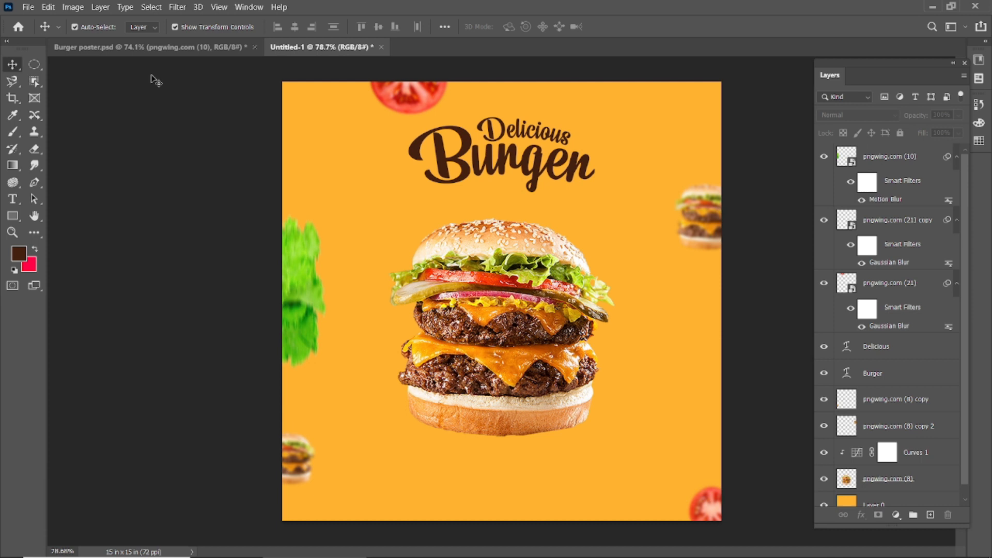
scroll(559, 203, up, 3)
scroll(610, 155, up, 2)
scroll(610, 158, up, 2)
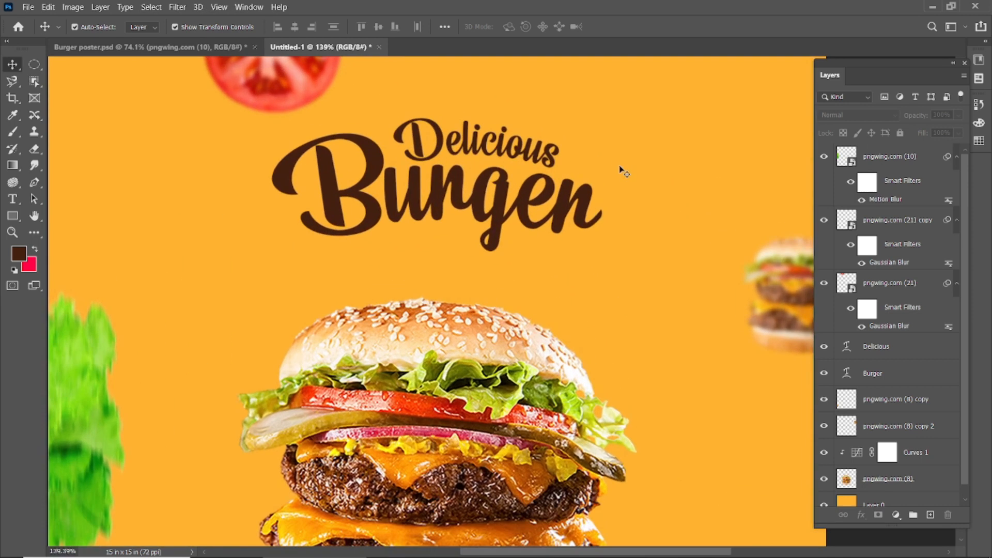
right_click(12, 216)
click(77, 265)
drag(620, 176, 634, 163)
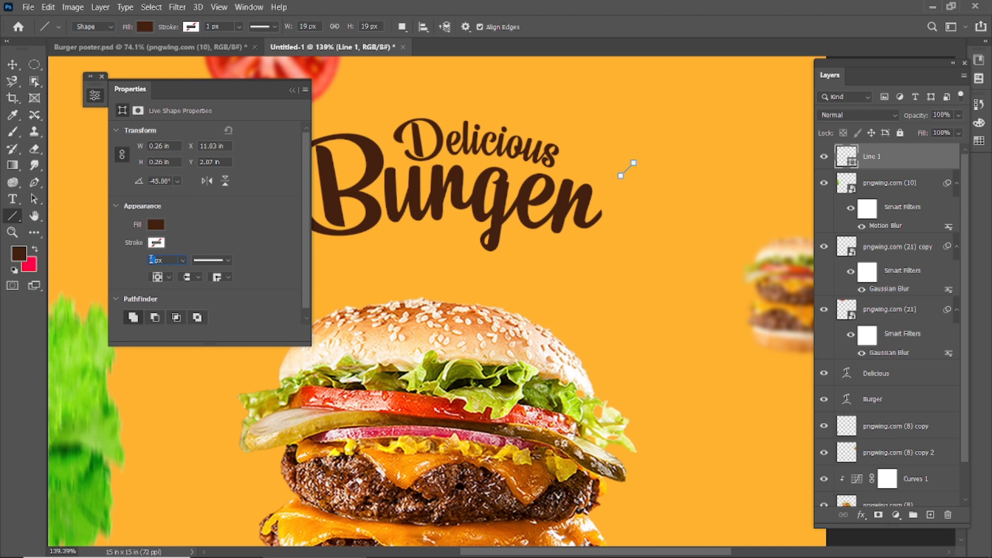
Set the stroke width of the short line beside the "Burger" lettering to 2 px.
text(2)
key(ctrl+0)
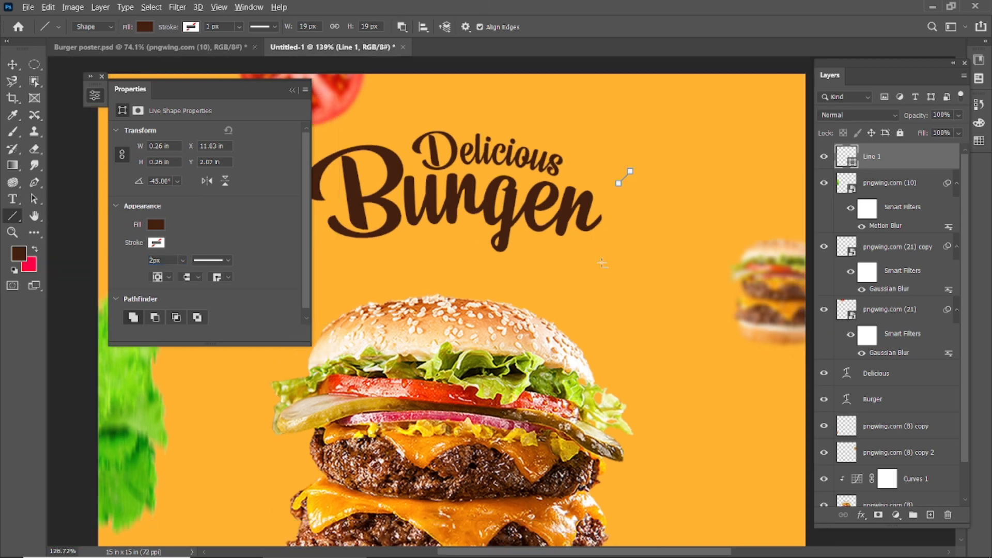
key(v)
click(622, 221)
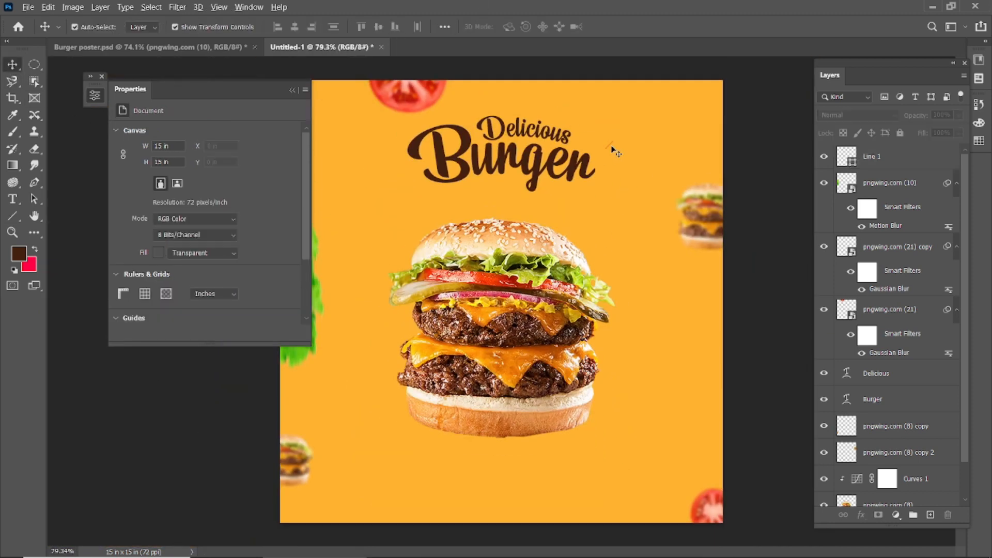
Remove the short line's fill and give it a dark brown stroke from the recently used colours.
scroll(620, 139, up, 5)
click(623, 133)
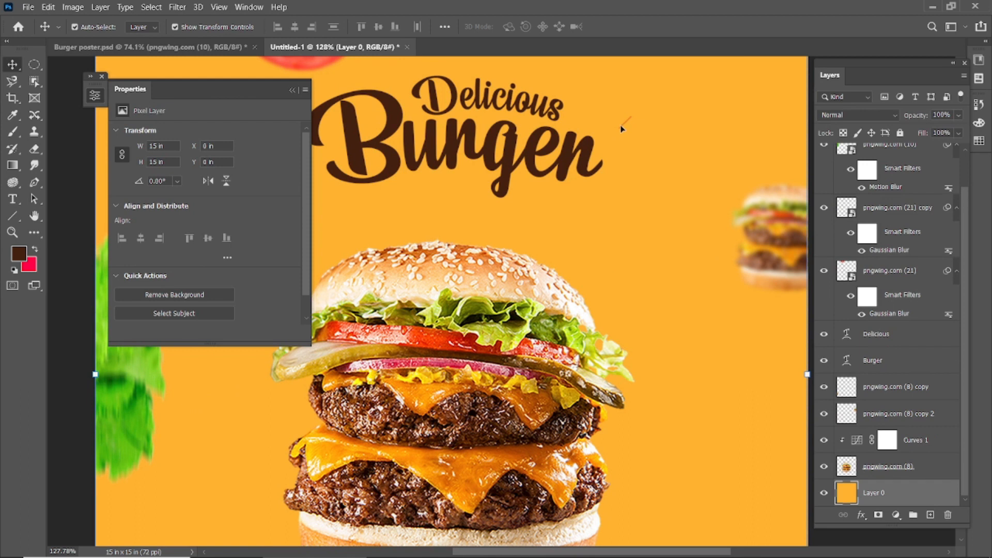
click(623, 127)
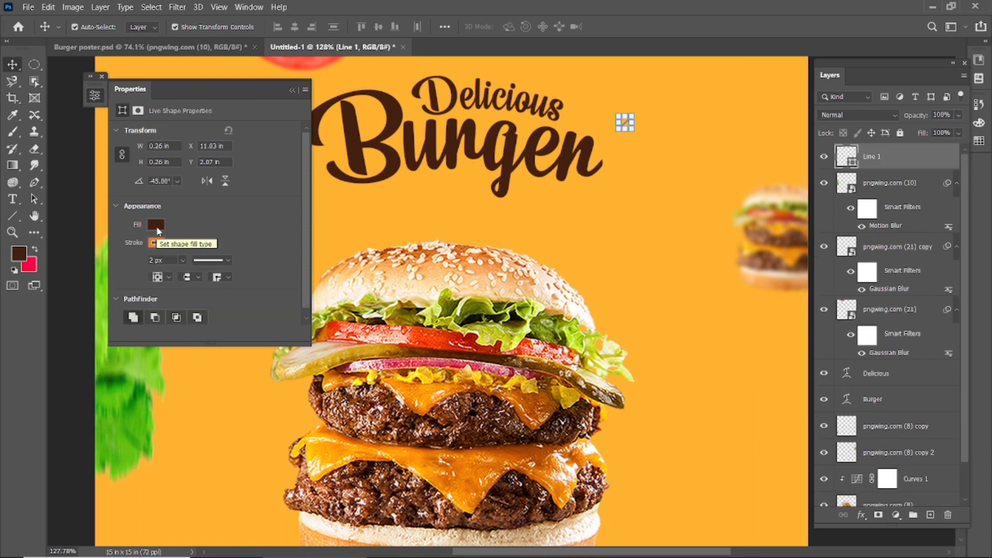
click(156, 224)
click(129, 251)
click(156, 243)
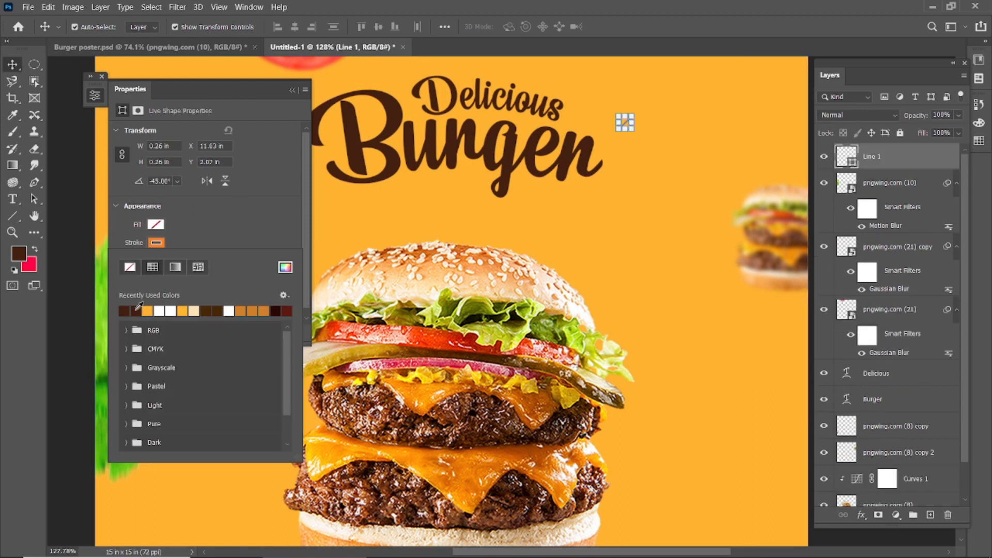
click(236, 230)
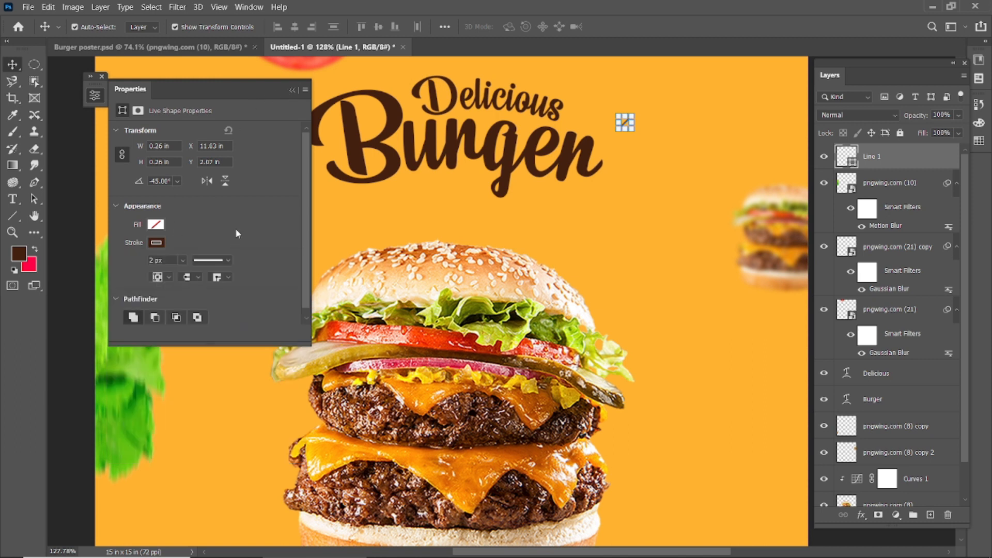
click(596, 224)
key(ctrl+0)
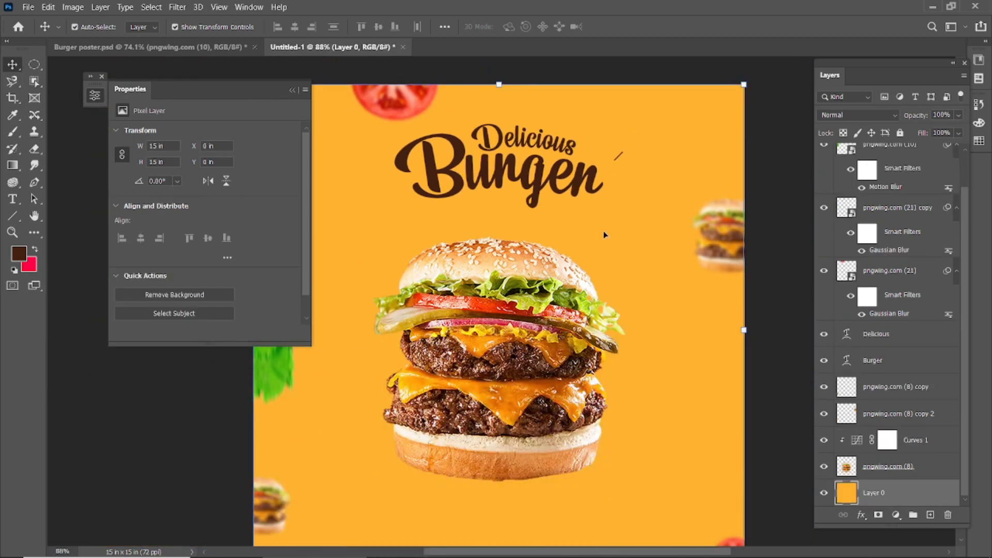
Collapse the shape properties and lock the orange background layer, Layer 0.
click(292, 90)
scroll(617, 152, up, 5)
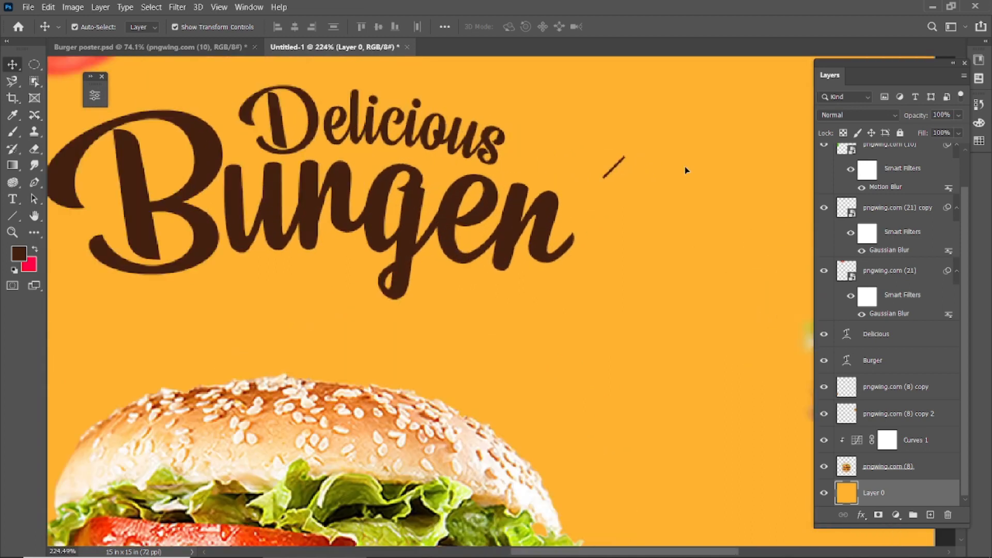
click(614, 201)
scroll(611, 197, up, 1)
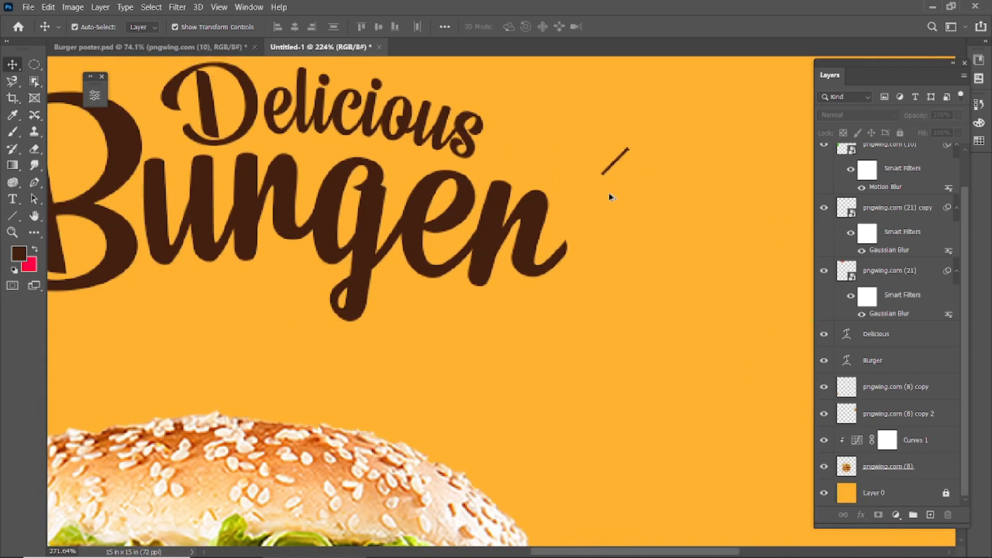
click(615, 164)
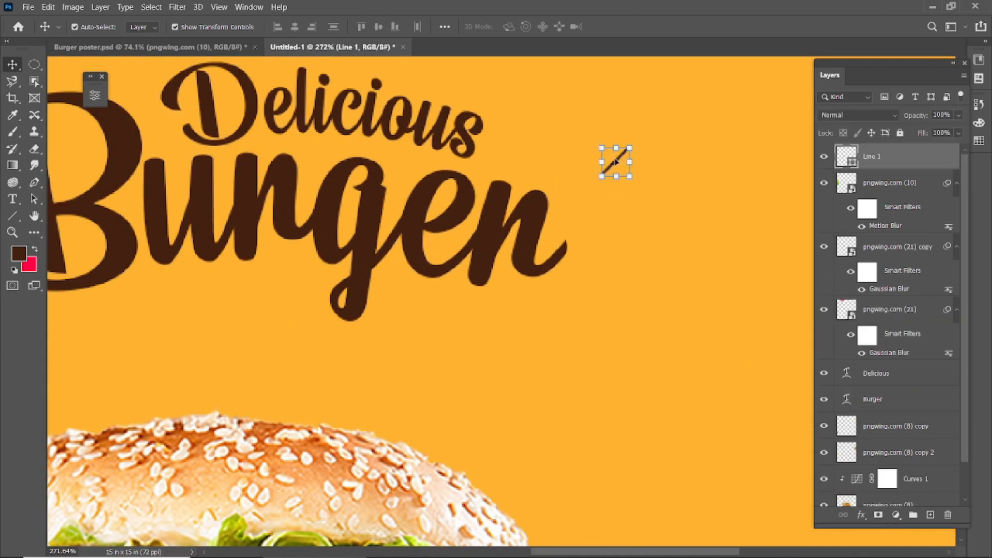
drag(615, 164, 621, 182)
key(ctrl+z)
key(ctrl+z)
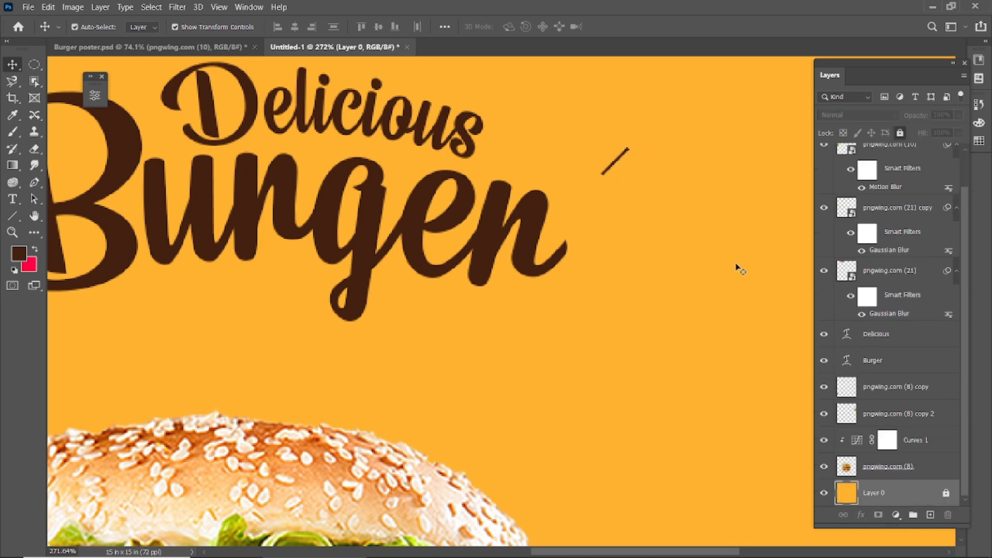
Duplicate the line layer, scale the original Line 1 to about 62% and place it just beneath the longer line.
drag(896, 156, 929, 514)
shift+click(613, 165)
click(874, 183)
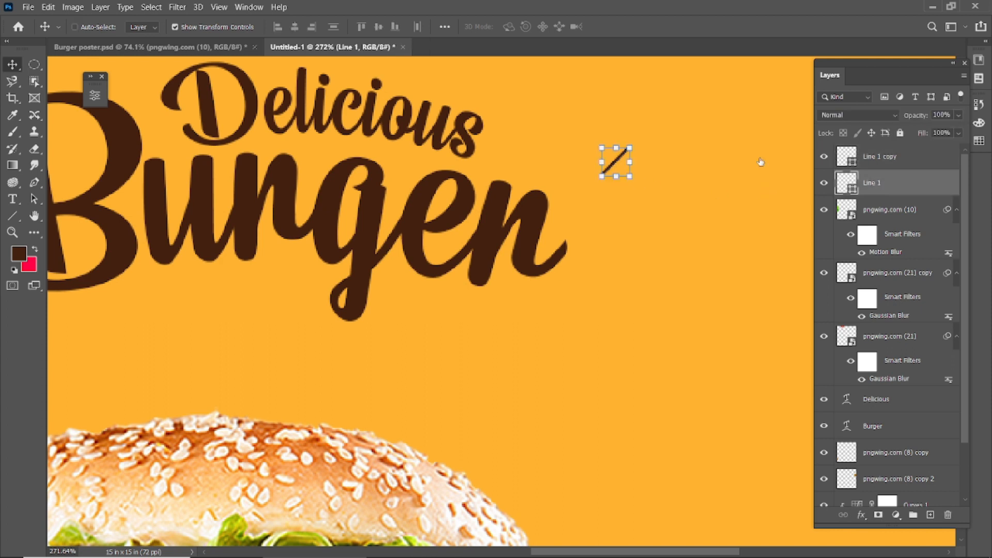
key(ctrl+t)
mouse_move(614, 160)
mouse_down()
mouse_move(619, 180)
mouse_move(626, 163)
mouse_move(622, 170)
mouse_up()
click(607, 26)
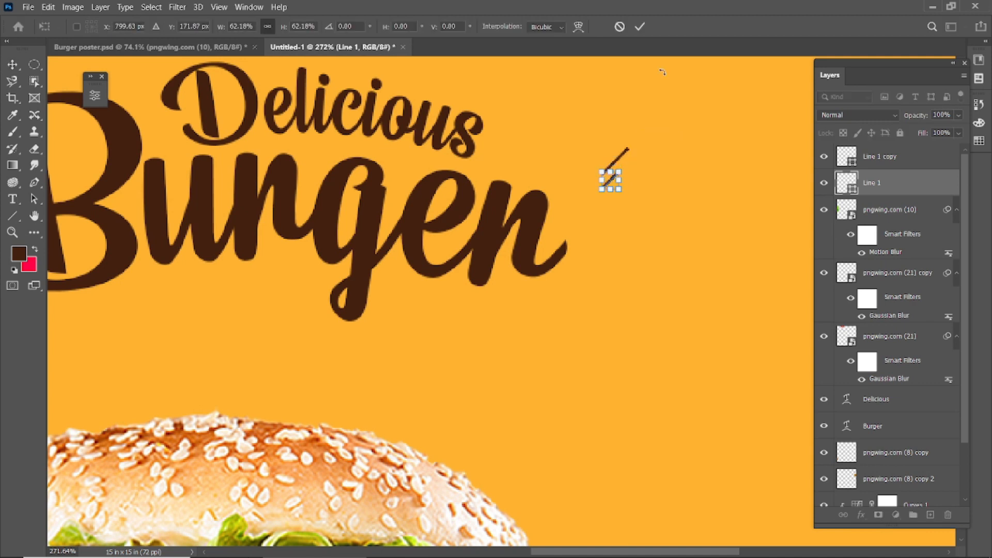
click(640, 26)
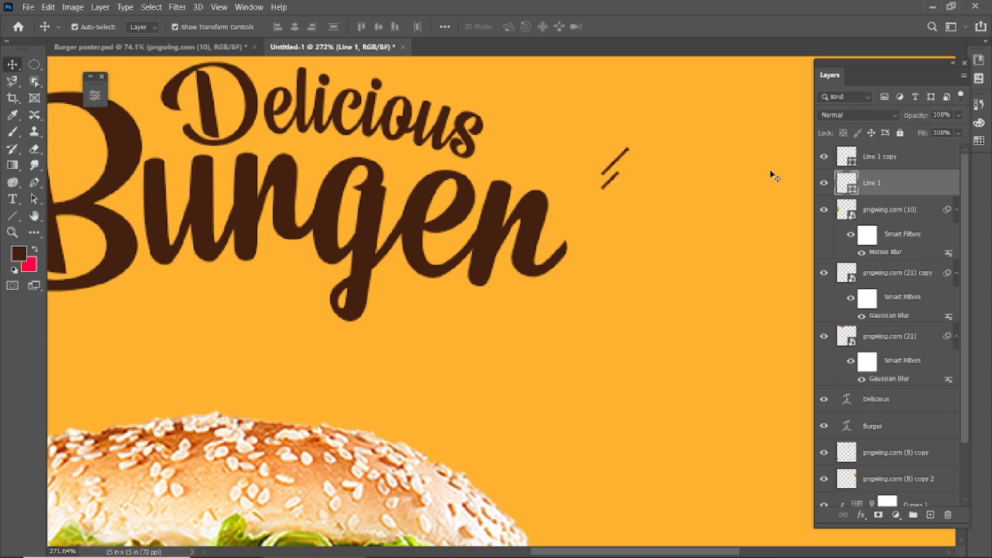
Rotate the shorter line about 35° clockwise until nearly horizontal and nudge it slightly to the right.
click(774, 175)
click(876, 183)
drag(629, 166, 637, 179)
key(Right)
key(Right)
key(Right)
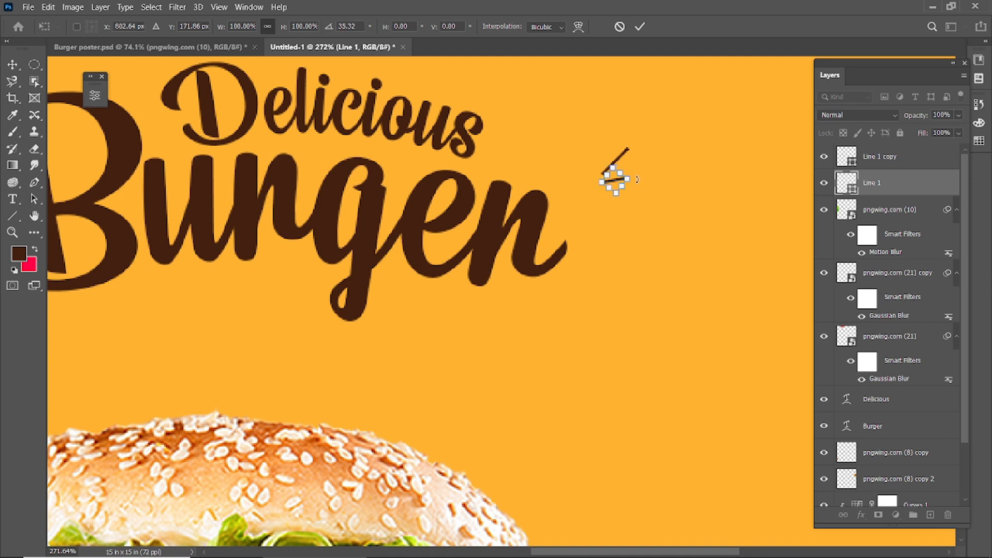
click(640, 26)
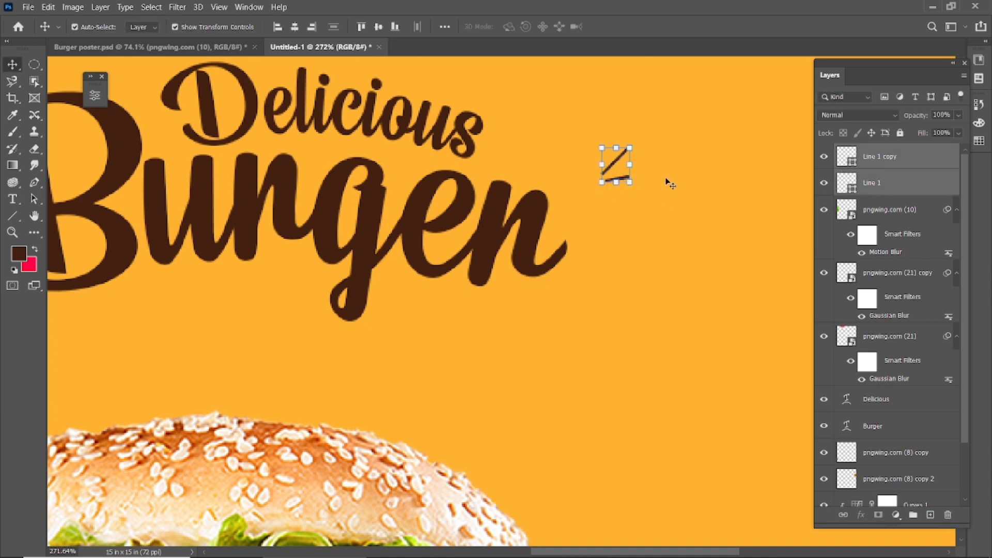
Duplicate the shorter line, rotate the copy to a steep angle and place it on the upper-left side of the long line.
click(864, 184)
key(ctrl+j)
key(ctrl+t)
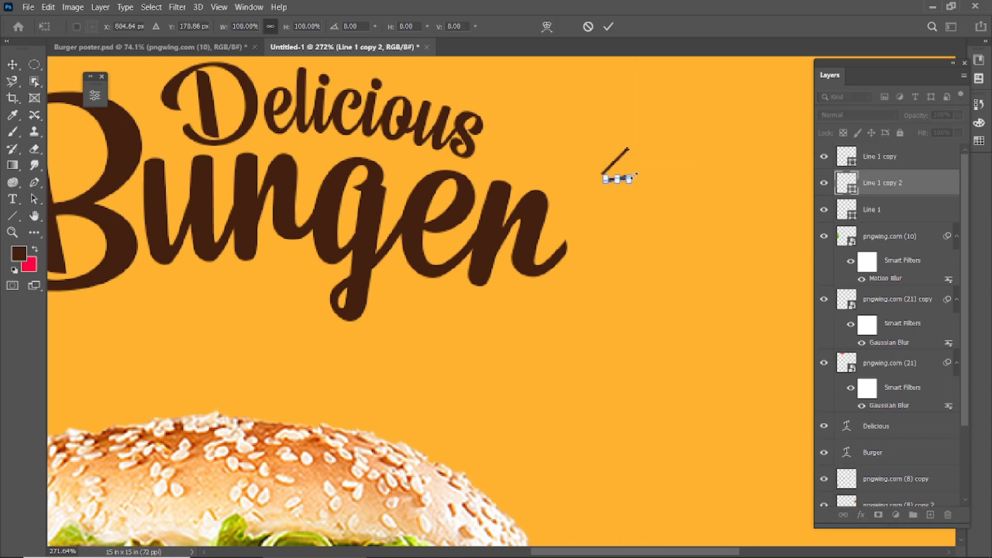
scroll(635, 174, up, 5)
drag(626, 197, 568, 110)
click(608, 27)
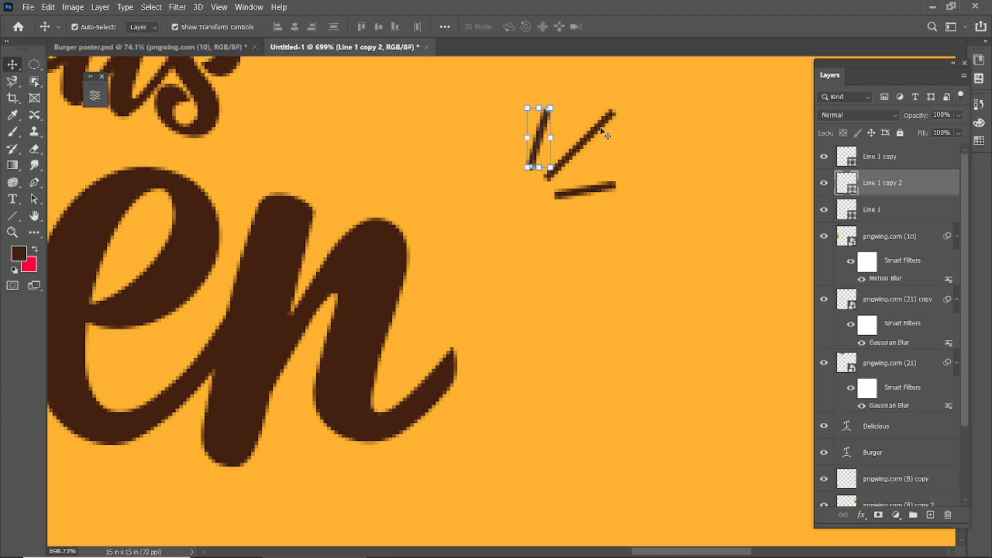
click(627, 243)
Select the three accent lines and merge them into a single shape layer.
scroll(599, 331, down, 10)
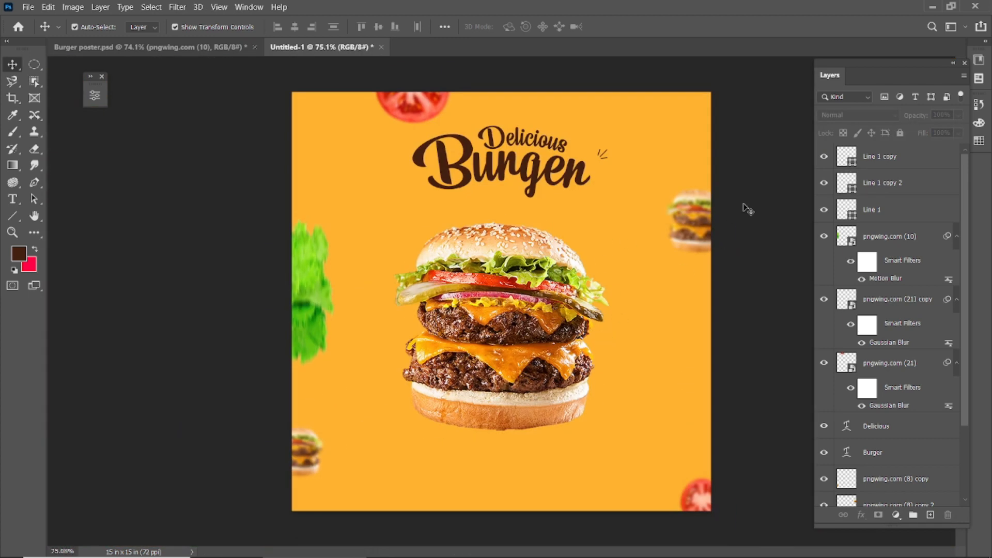
scroll(605, 164, up, 5)
scroll(652, 138, up, 3)
drag(615, 176, 658, 130)
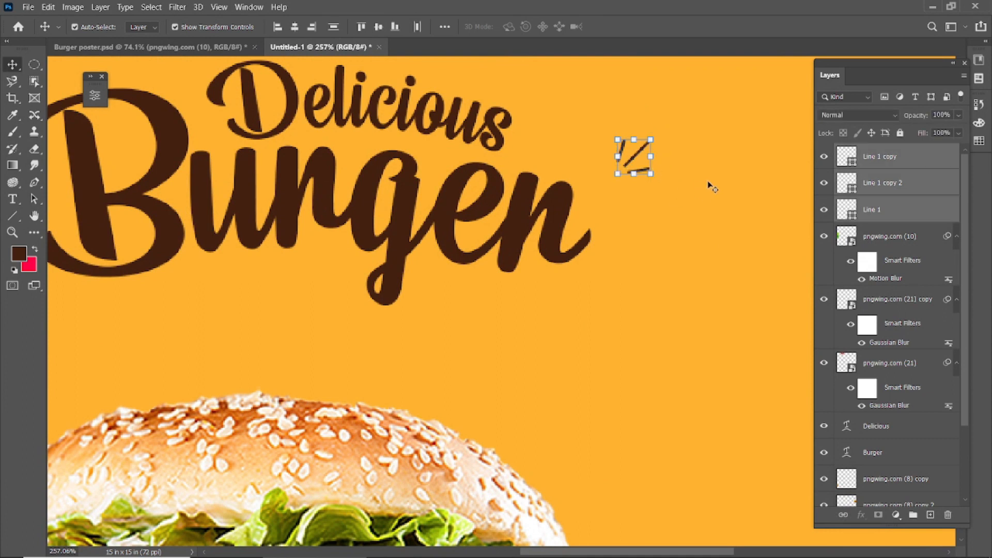
scroll(715, 266, down, 1)
right_click(901, 178)
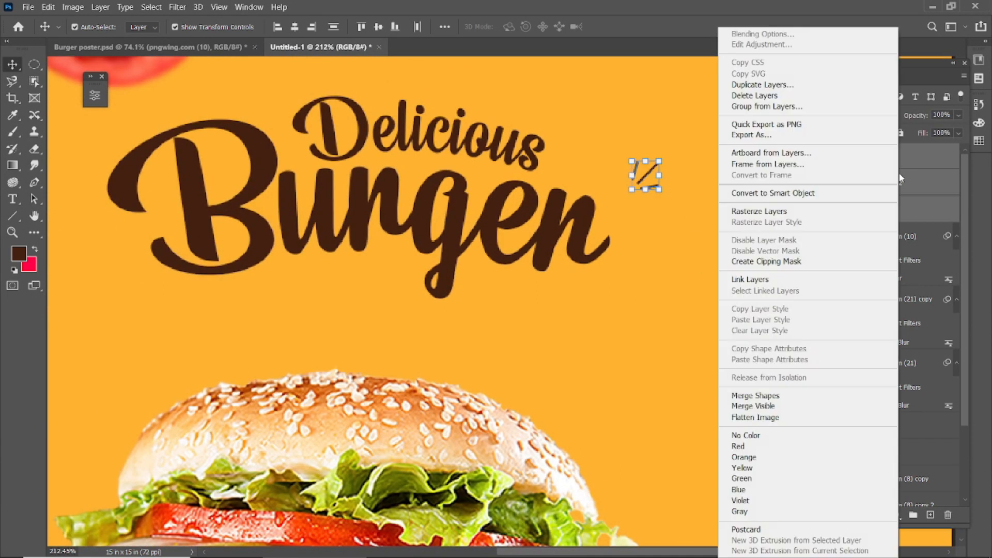
click(776, 397)
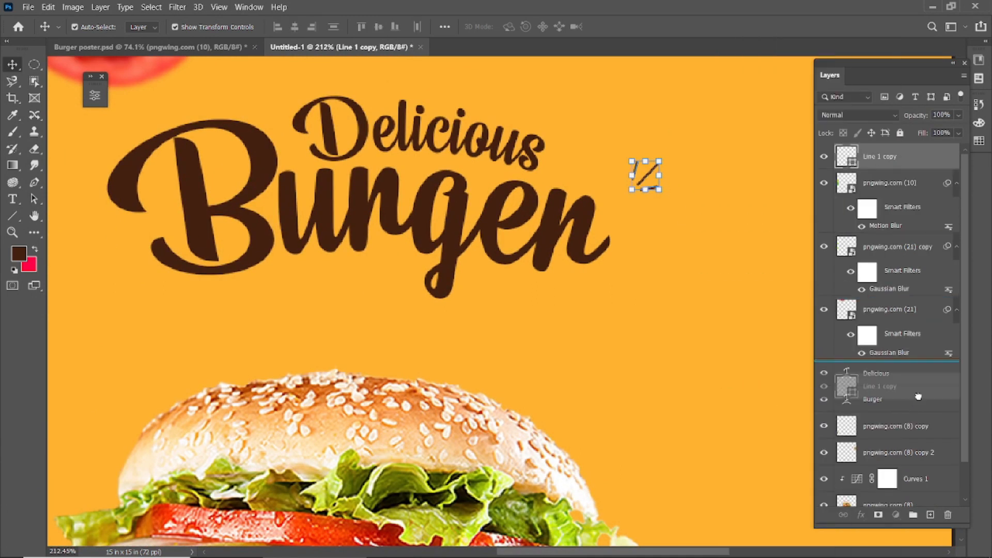
Place a copy of the merged accent lines on the other side of the "Burger" lettering and flip it horizontally.
drag(647, 175, 84, 178)
click(710, 168)
key(ctrl+t)
right_click(83, 176)
click(140, 390)
click(610, 27)
click(578, 246)
scroll(580, 245, down, 13)
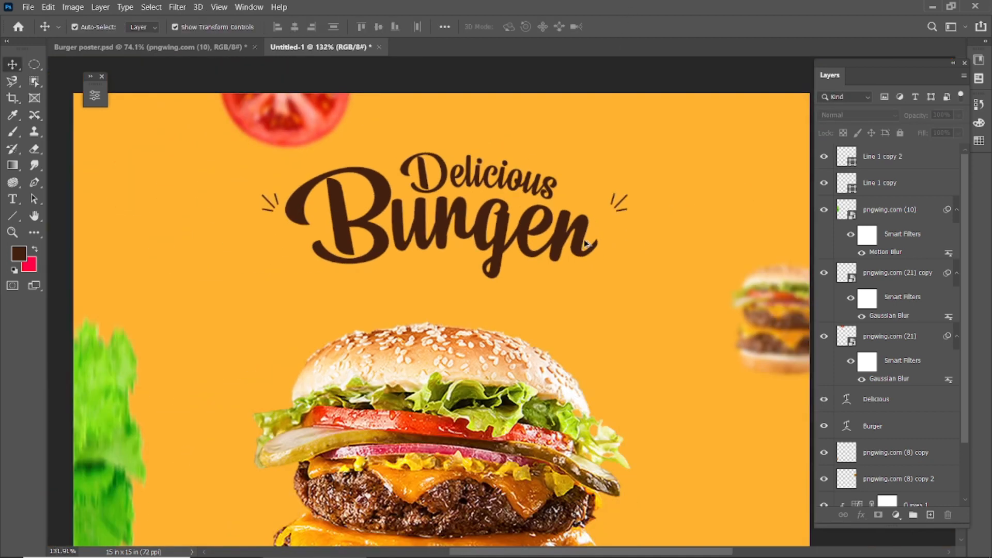
Move the accent lines after the final "r" of "Burger" closer to the lettering.
scroll(559, 193, up, 5)
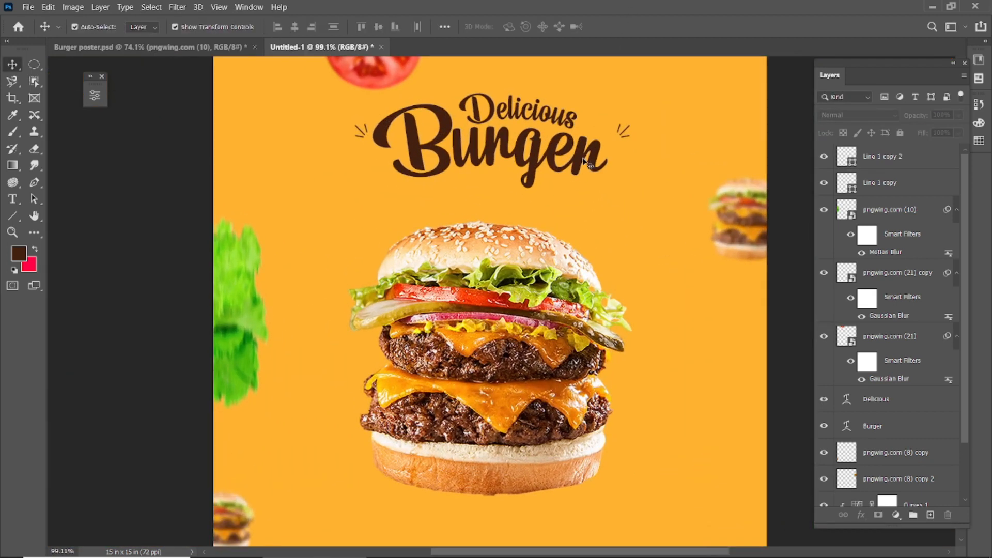
click(617, 128)
scroll(620, 132, up, 3)
click(626, 131)
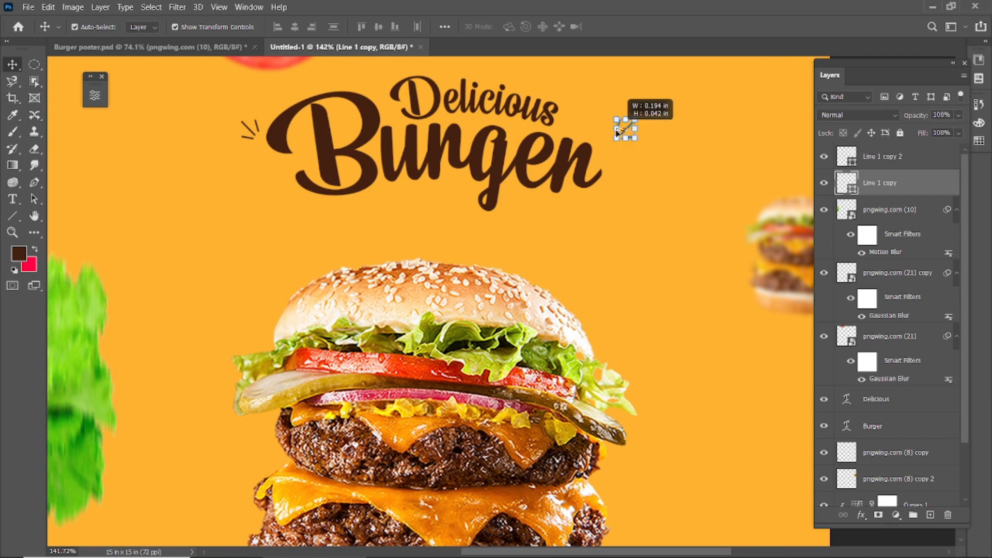
key(ctrl+t)
drag(631, 134, 616, 137)
click(608, 26)
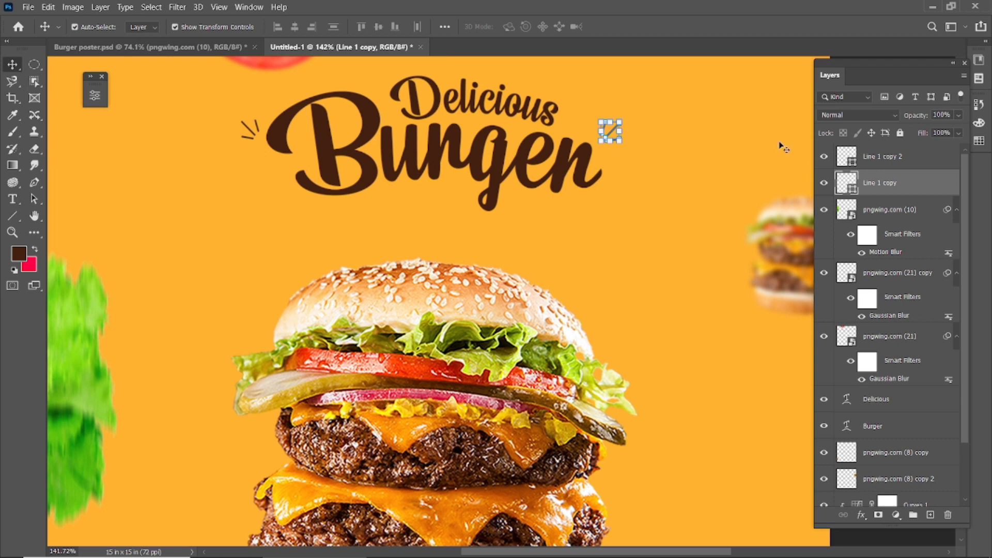
Align the vertical centers of the two accent line groups on either side of the lettering.
ctrl+click(881, 157)
click(378, 28)
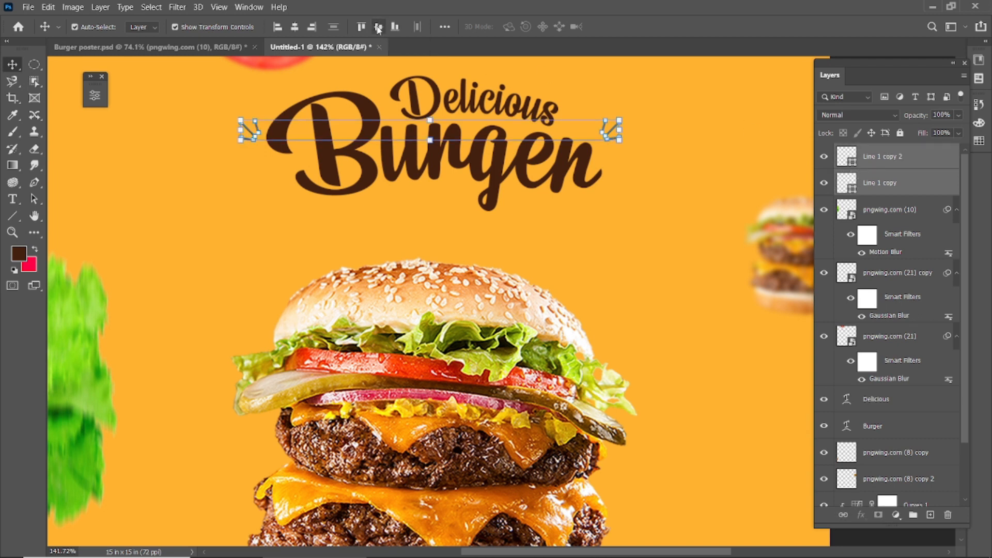
click(679, 246)
scroll(542, 232, down, 5)
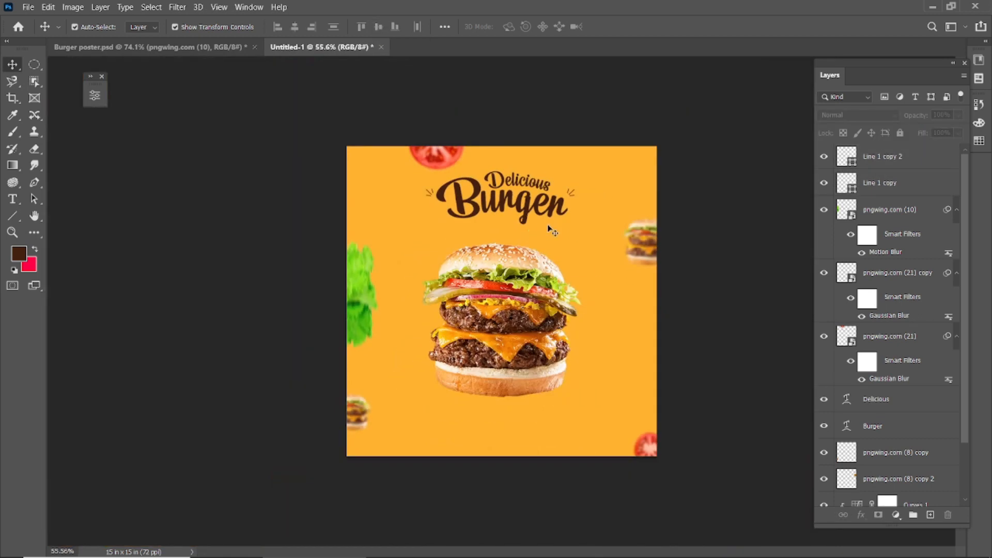
scroll(568, 176, up, 4)
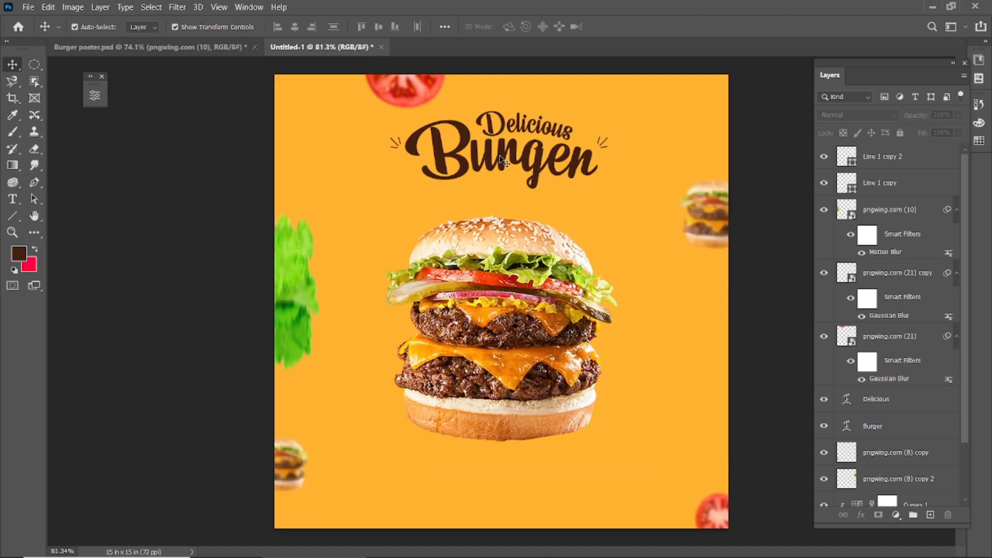
Apply another Gaussian Blur with a 4.6-pixel radius to the tomato slice at the canvas's top edge.
click(416, 94)
click(178, 7)
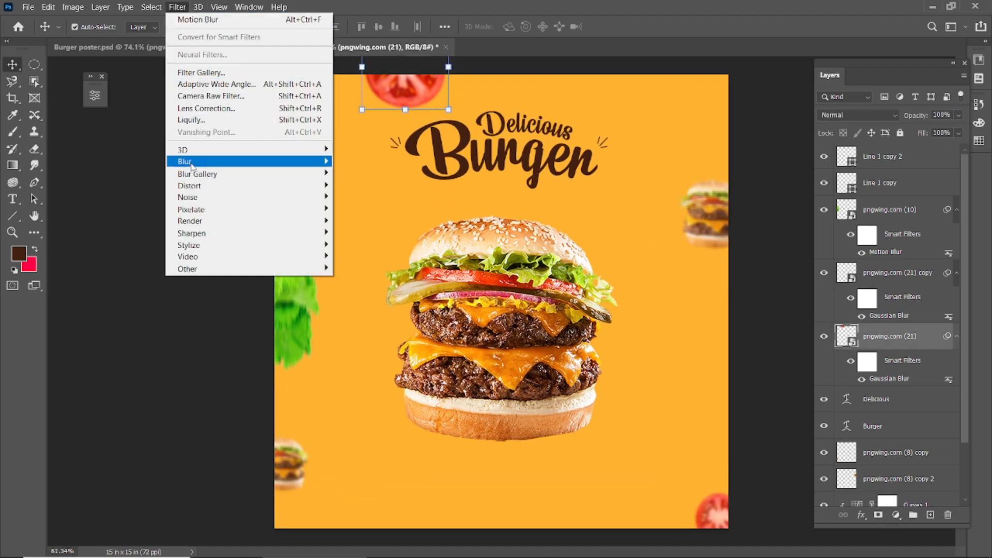
mouse_move(241, 164)
click(361, 216)
drag(814, 348, 820, 345)
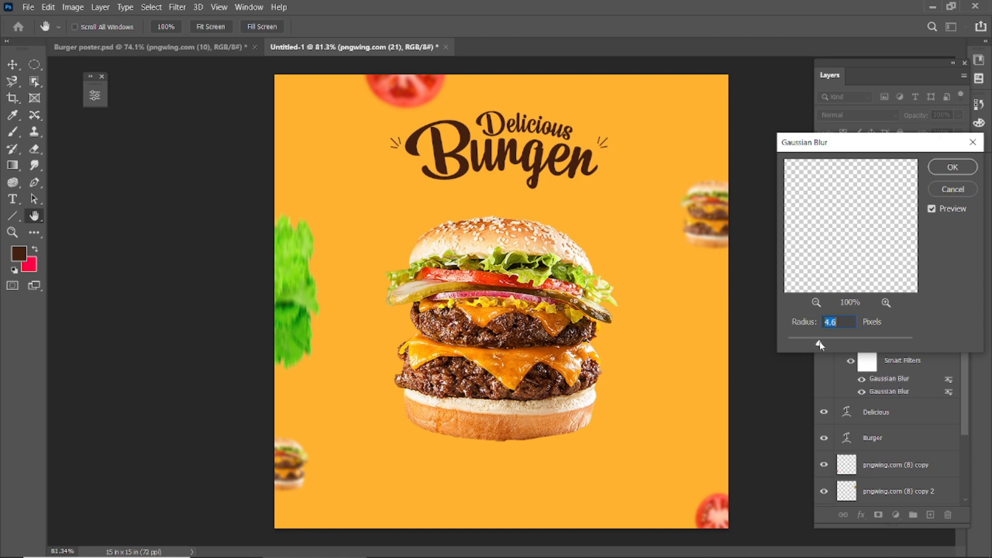
click(949, 167)
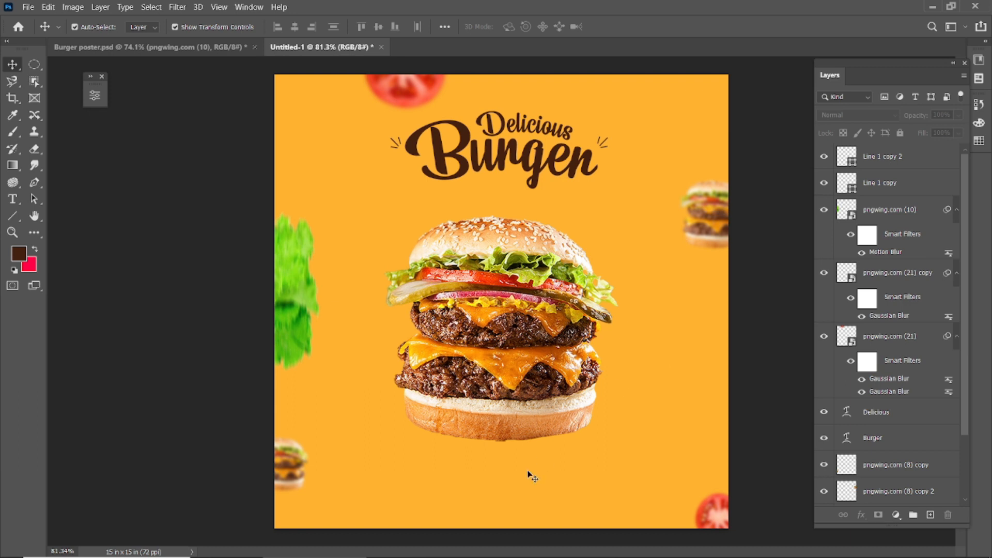
Add a new empty layer and move it beneath the main burger, directly above the orange background layer.
scroll(532, 477, up, 1)
click(929, 514)
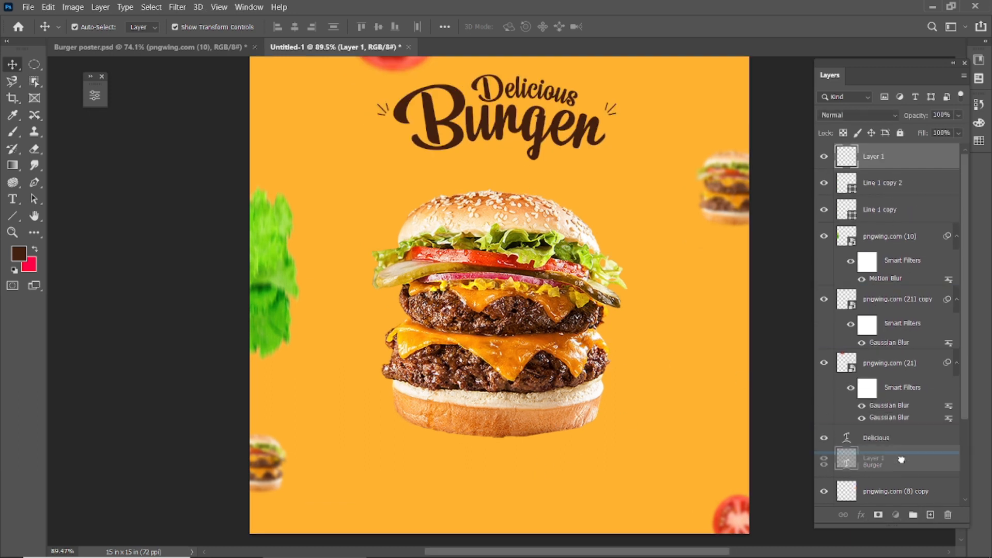
drag(900, 481, 900, 485)
drag(873, 380, 883, 481)
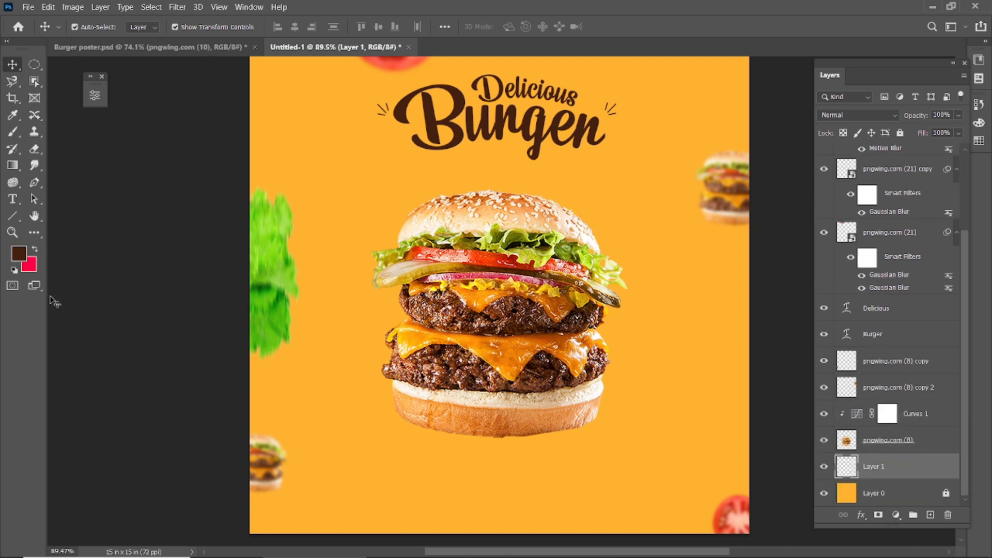
Set the foreground colour to cream #fee5b7, keeping dark brown as the background colour, and activate the Gradient tool.
click(34, 251)
click(19, 253)
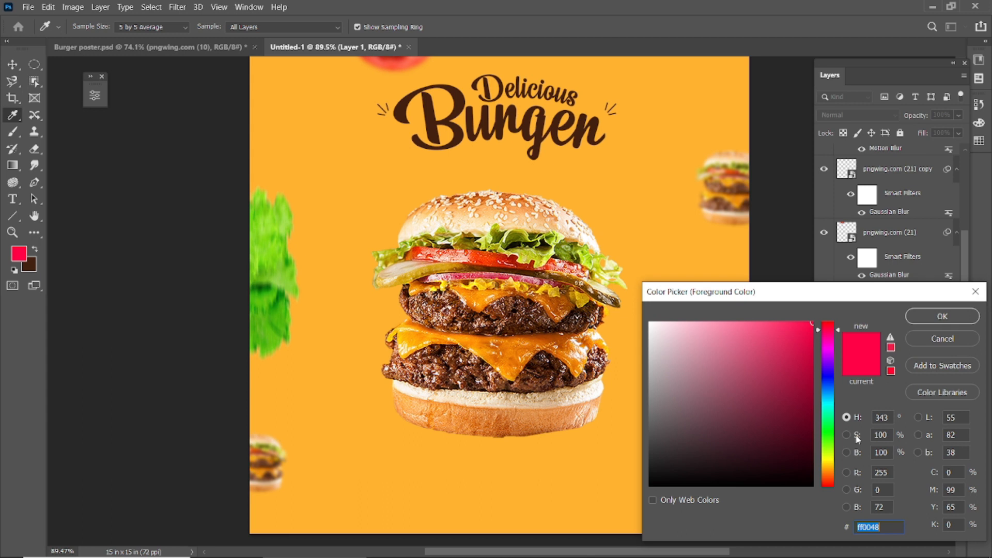
text(fee5b)
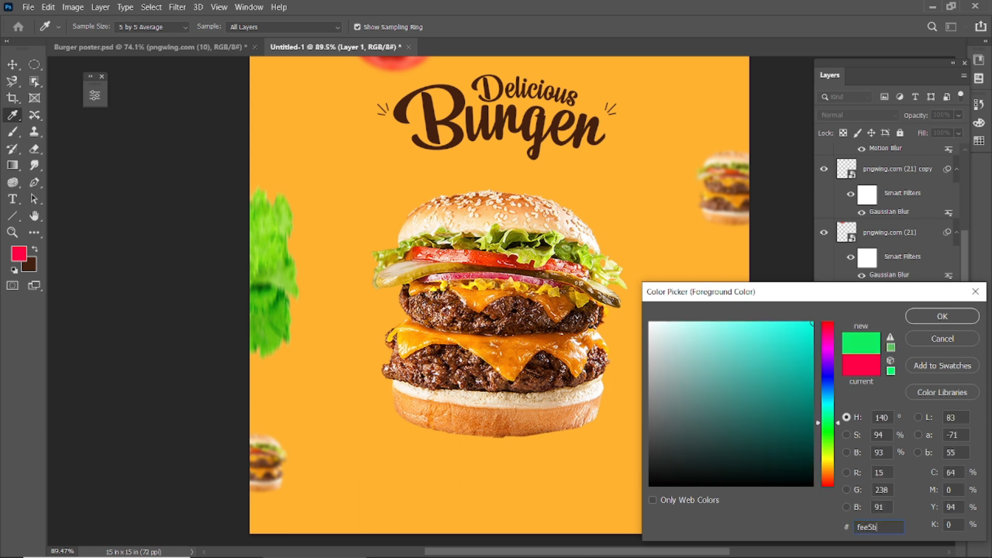
text(7)
click(944, 316)
scroll(620, 269, down, 3)
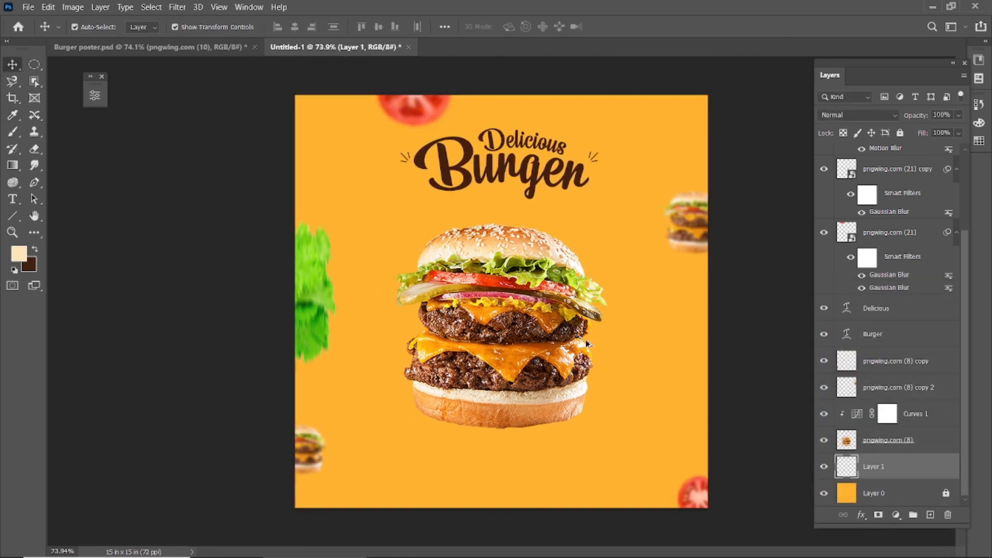
click(11, 166)
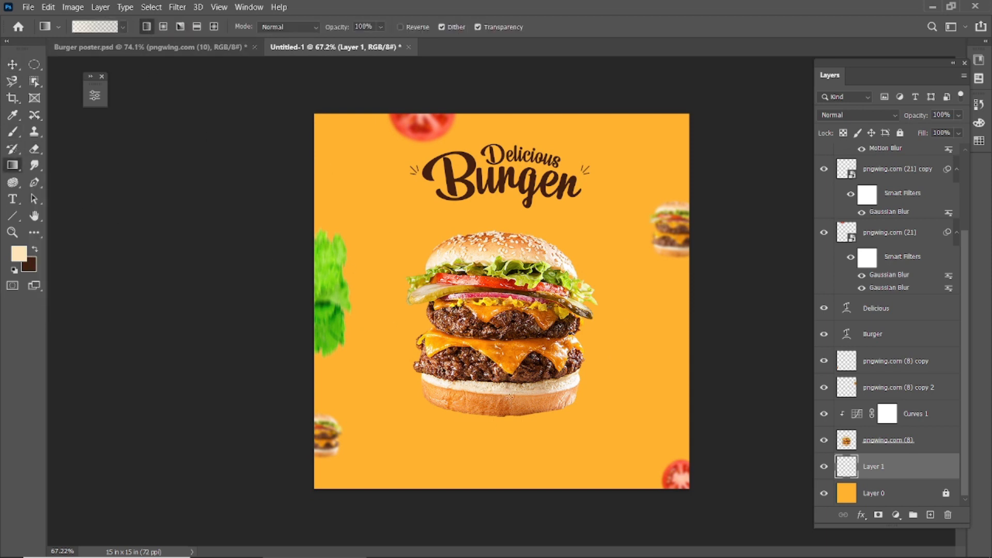
drag(509, 492, 516, 335)
key(ctrl+z)
drag(503, 508, 523, 312)
key(ctrl+z)
Set the gradient to the foreground-to-transparent preset from the Basics group.
click(75, 30)
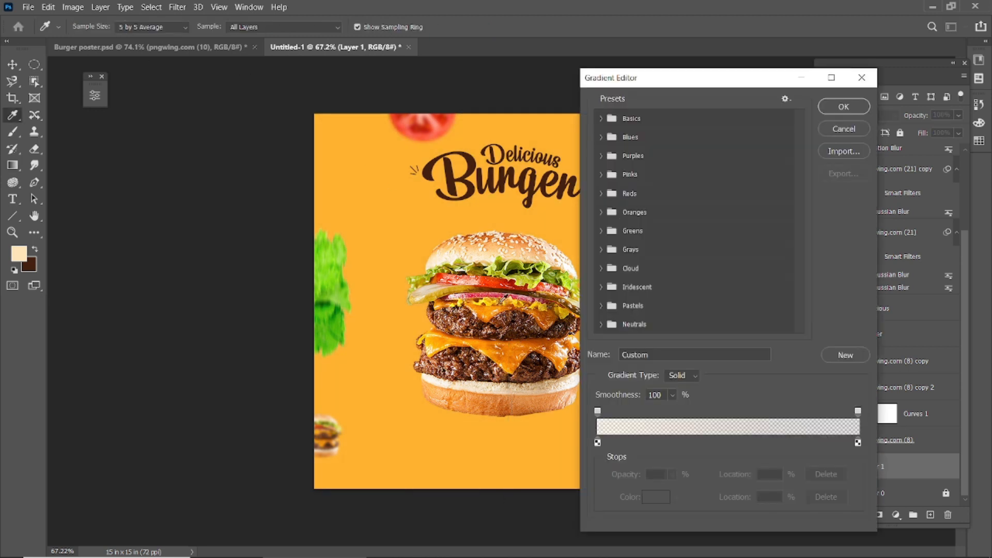
click(602, 119)
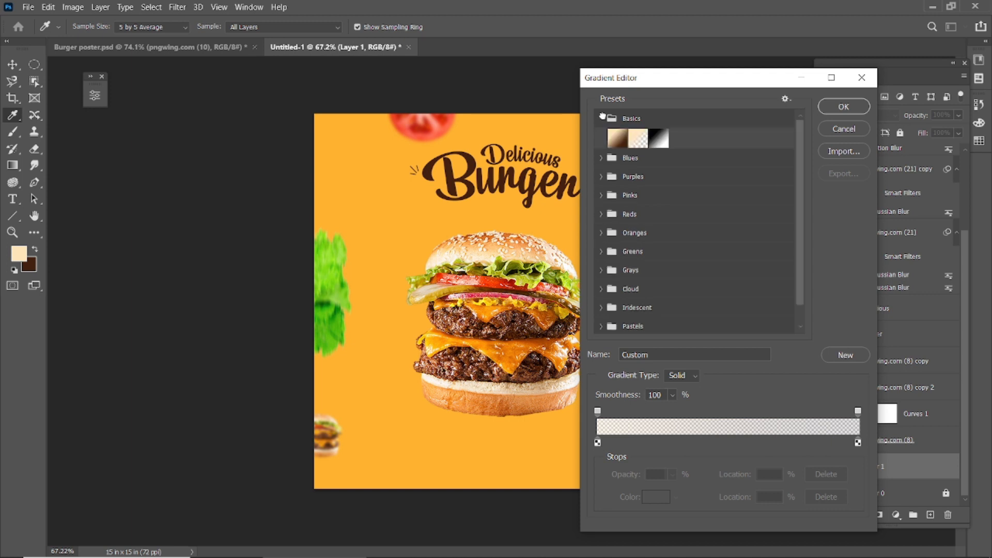
click(640, 139)
click(821, 106)
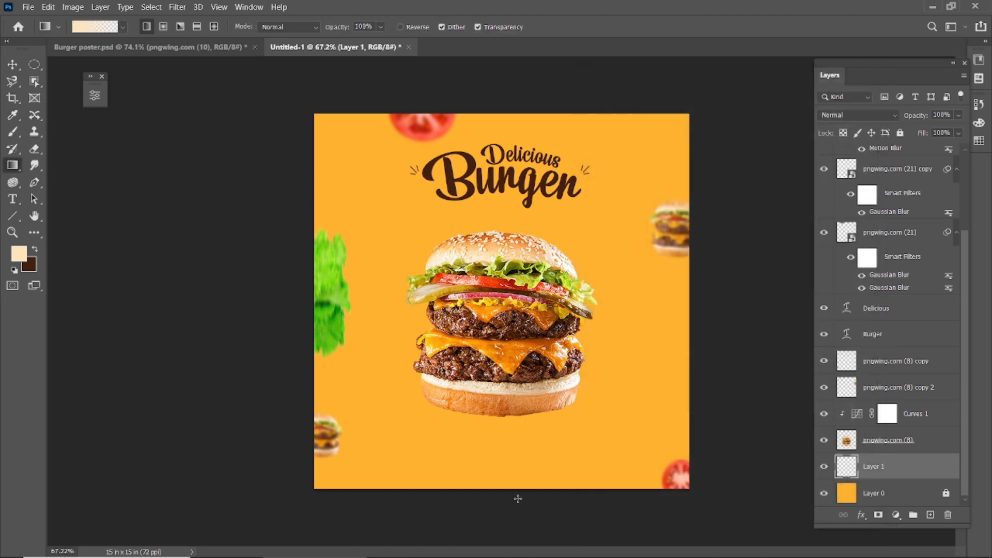
drag(515, 490, 510, 333)
key(ctrl+z)
drag(500, 494, 500, 333)
drag(500, 384, 500, 349)
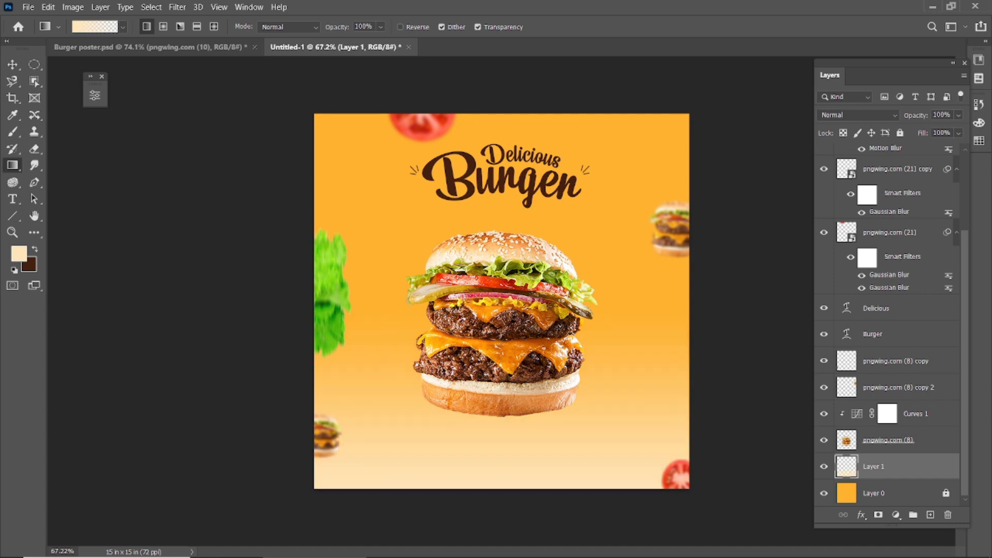
key(ctrl+z)
drag(507, 499, 506, 385)
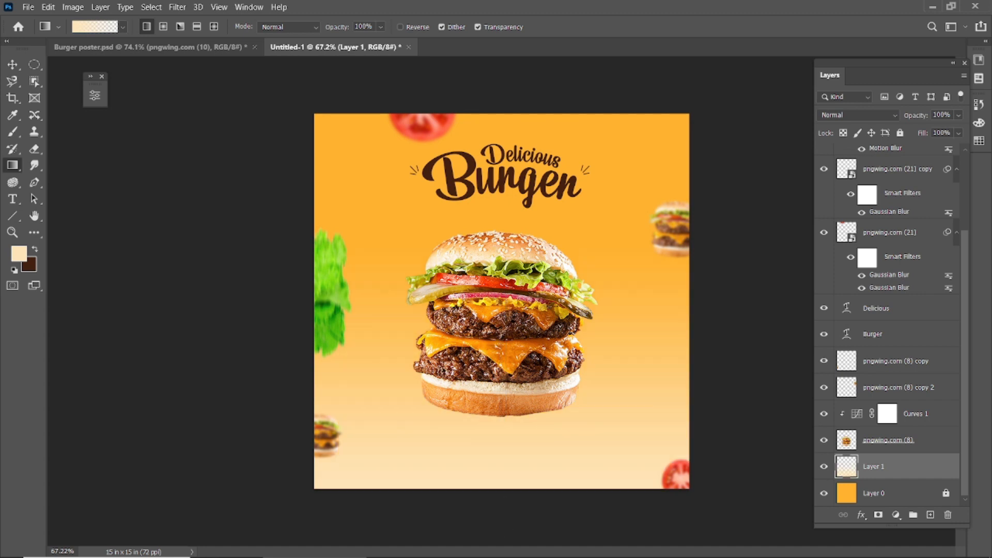
key(ctrl+z)
Draw a vertical cream-to-transparent gradient on Layer 1 from the canvas's lower edge up to the burger's middle, and deselect the layer.
drag(511, 499, 516, 334)
click(13, 64)
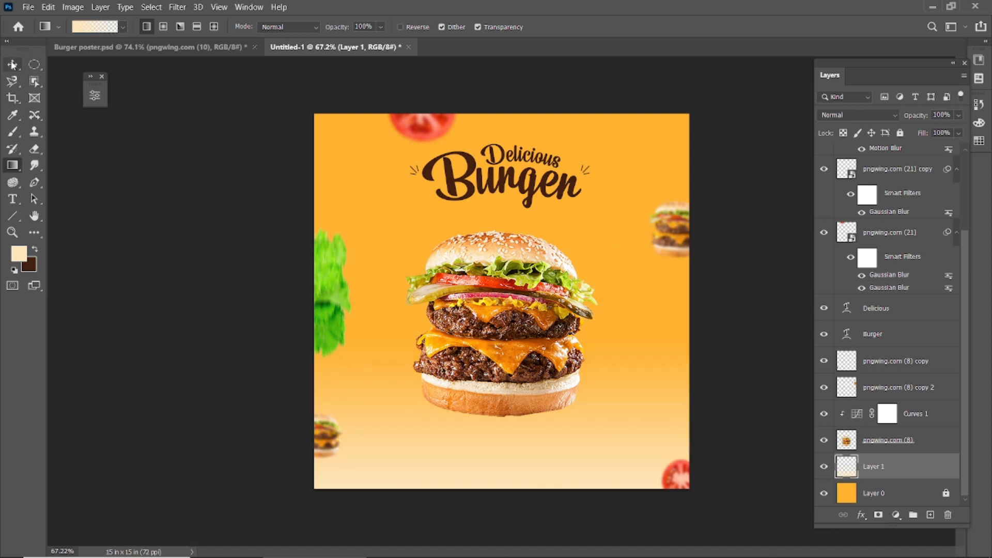
click(147, 317)
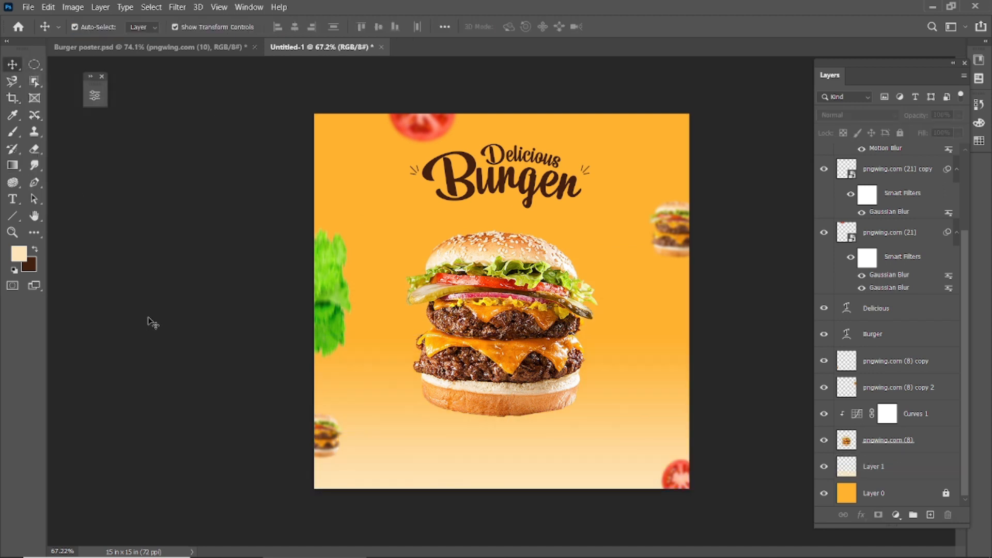
click(102, 77)
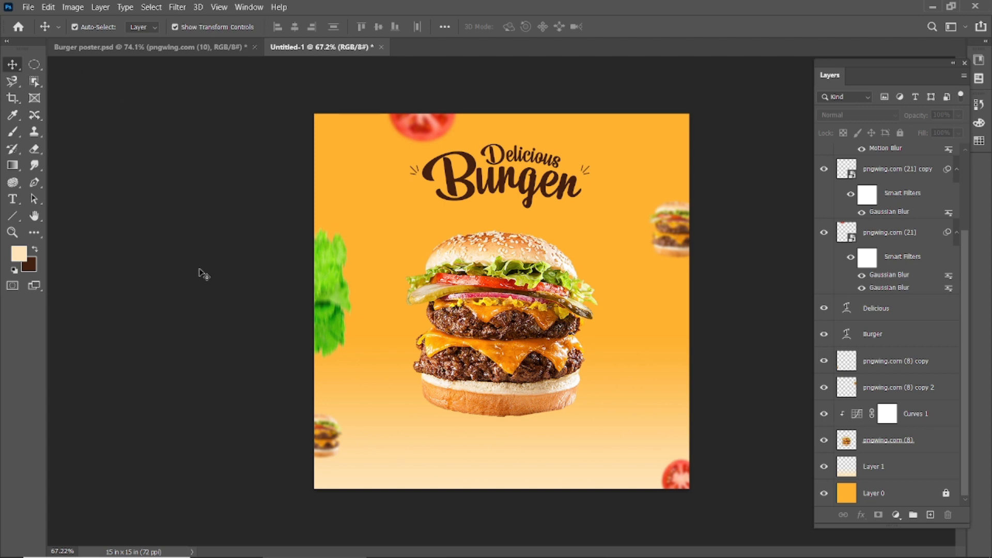
Add a centred Lorem ipsum paragraph box below the burger in Montserrat Regular at 15 pt.
click(15, 197)
click(186, 27)
click(169, 76)
drag(302, 28, 273, 35)
drag(384, 426, 629, 461)
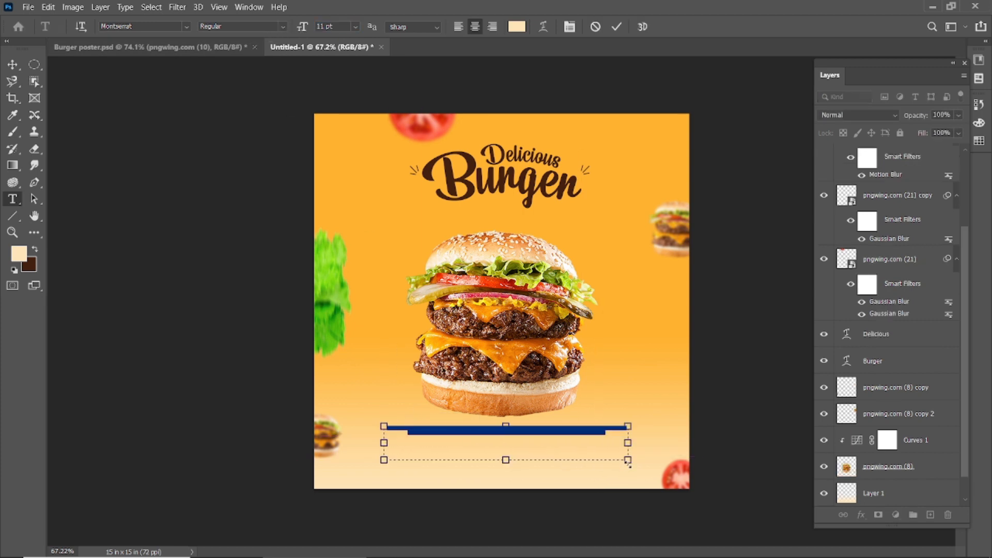
drag(302, 30, 305, 31)
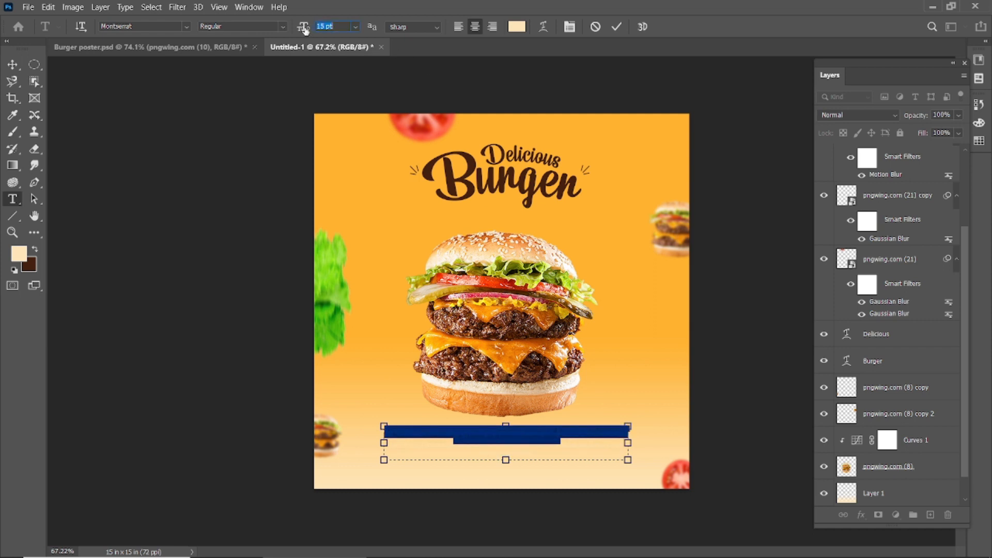
click(616, 27)
Recolour all of the Lorem ipsum paragraph text with the dark brown background colour.
scroll(509, 386, up, 3)
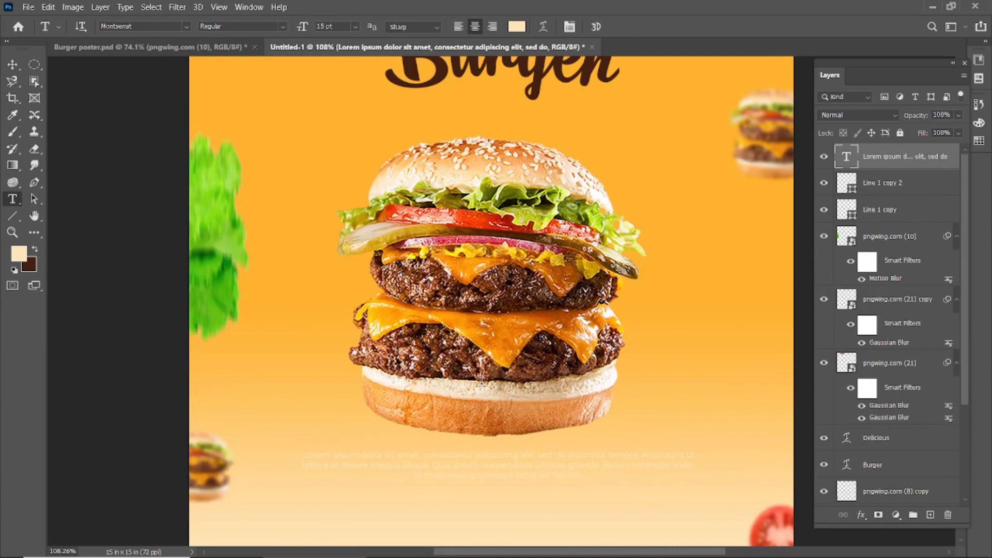
double_click(466, 462)
key(ctrl+a)
click(516, 31)
click(28, 265)
click(934, 316)
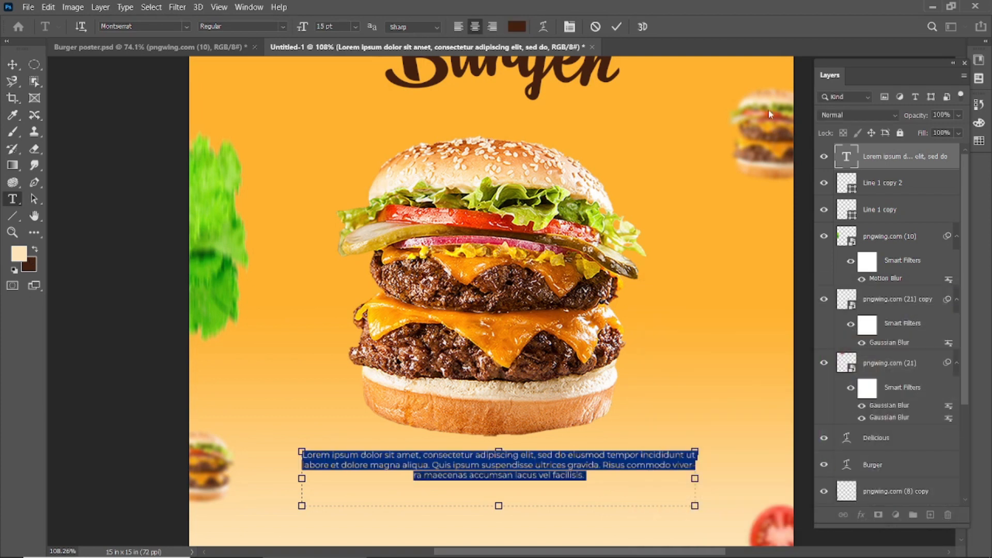
Narrow the Lorem ipsum text box evenly from both sides so the text wraps onto four lines.
drag(695, 479, 658, 486)
click(616, 27)
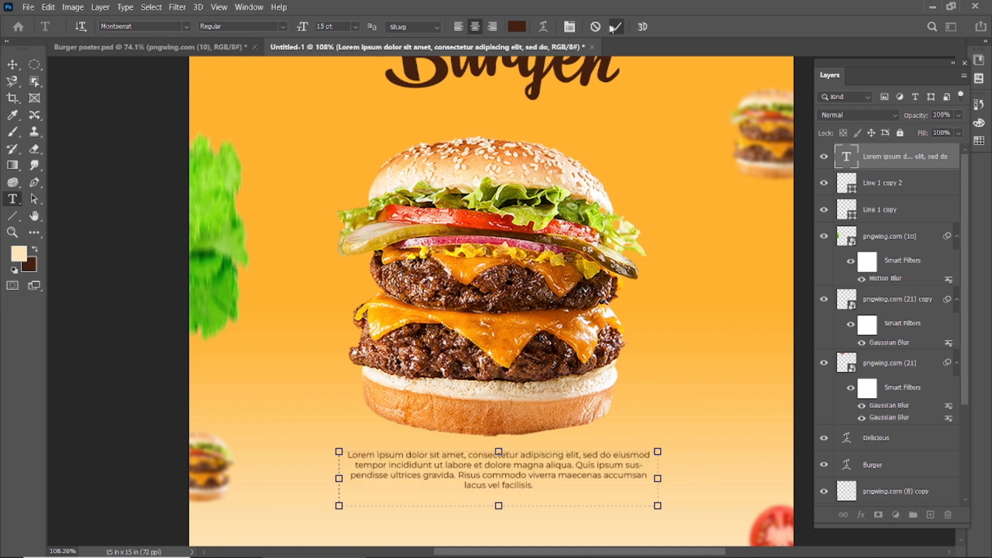
key(v)
key(ctrl+0)
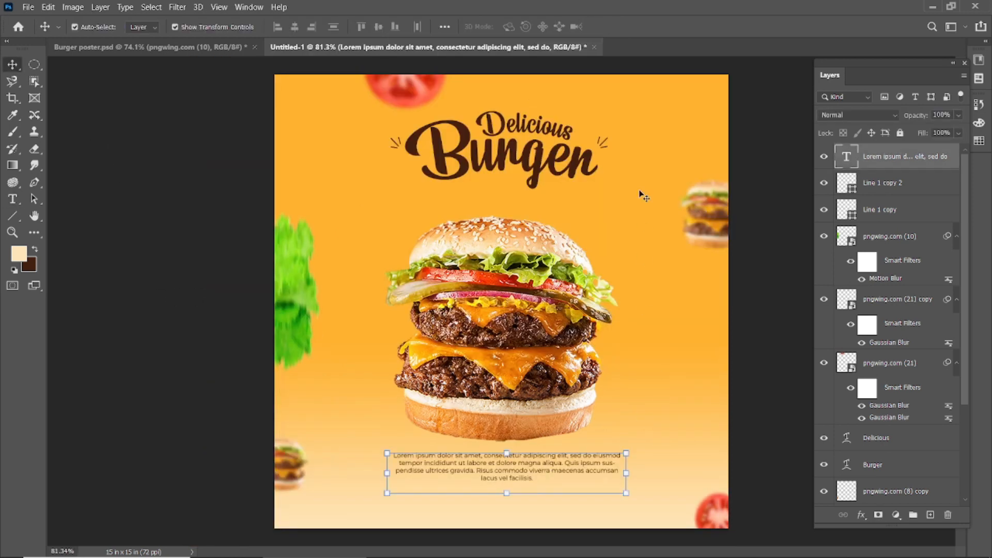
Centre the Lorem ipsum paragraph horizontally on the orange background layer.
scroll(918, 459, down, 5)
ctrl+click(915, 499)
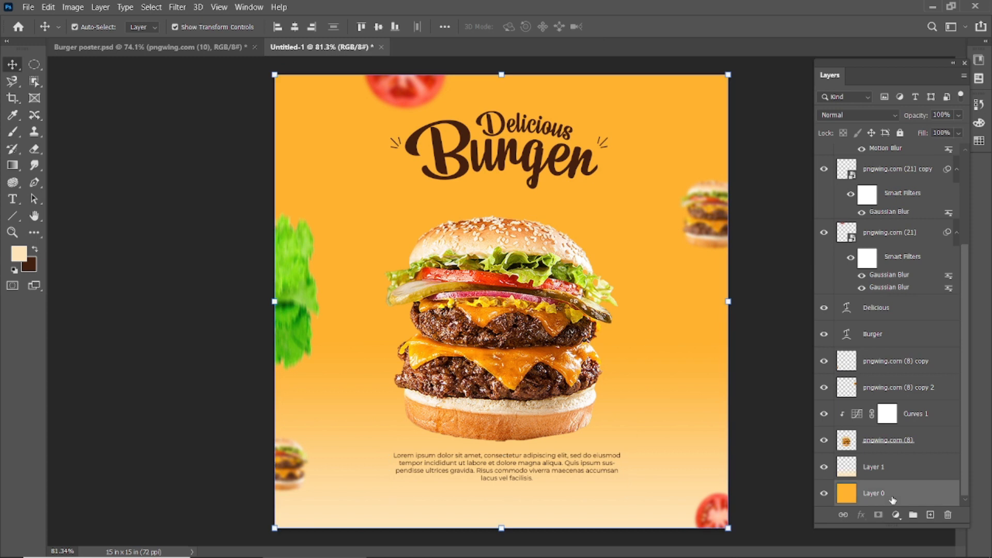
scroll(912, 362, up, 5)
click(295, 28)
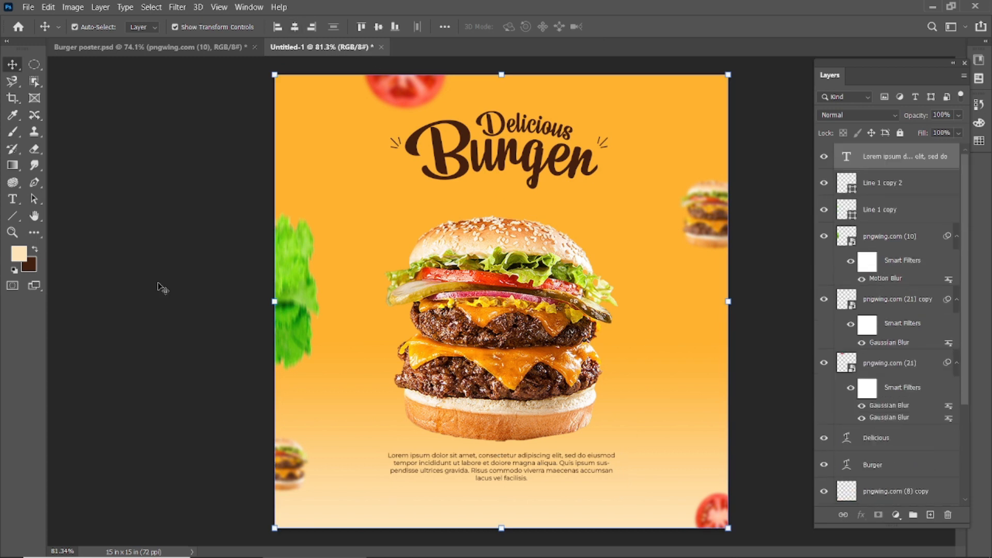
click(159, 287)
Set the Lorem ipsum paragraph's font size to 14 pt.
double_click(514, 464)
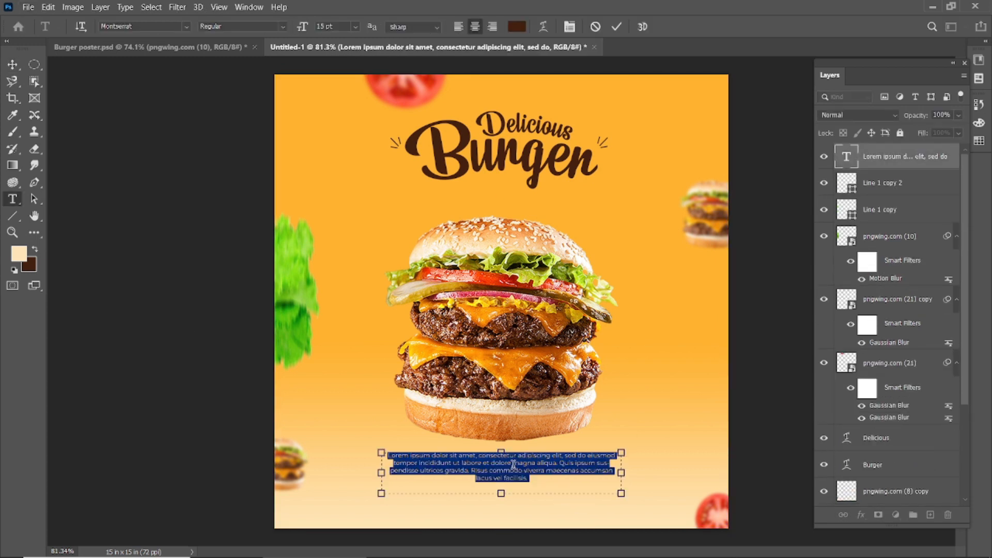
drag(302, 31, 300, 31)
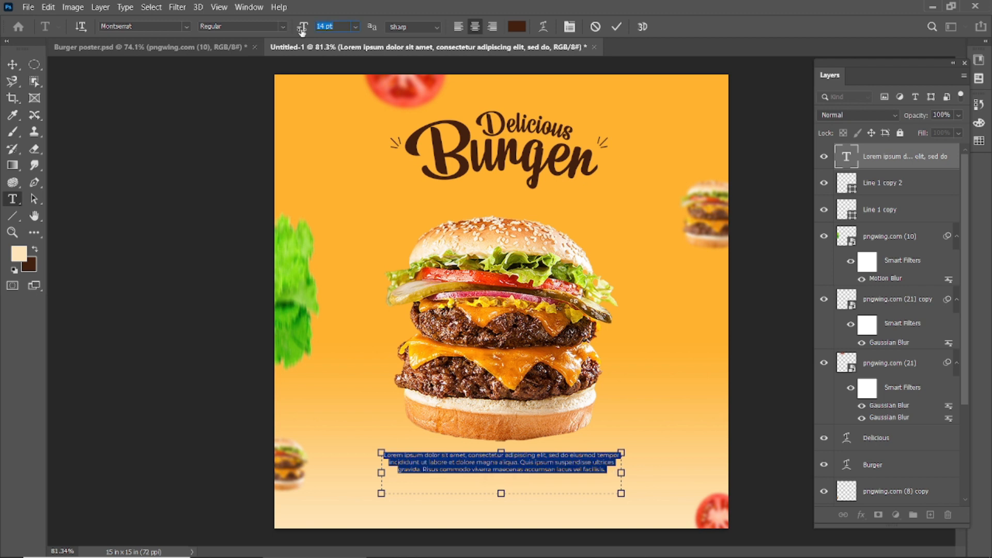
click(616, 27)
click(219, 261)
Insert line breaks before "ultrices" and before "accumsan" in the Lorem ipsum paragraph.
scroll(485, 528, up, 2)
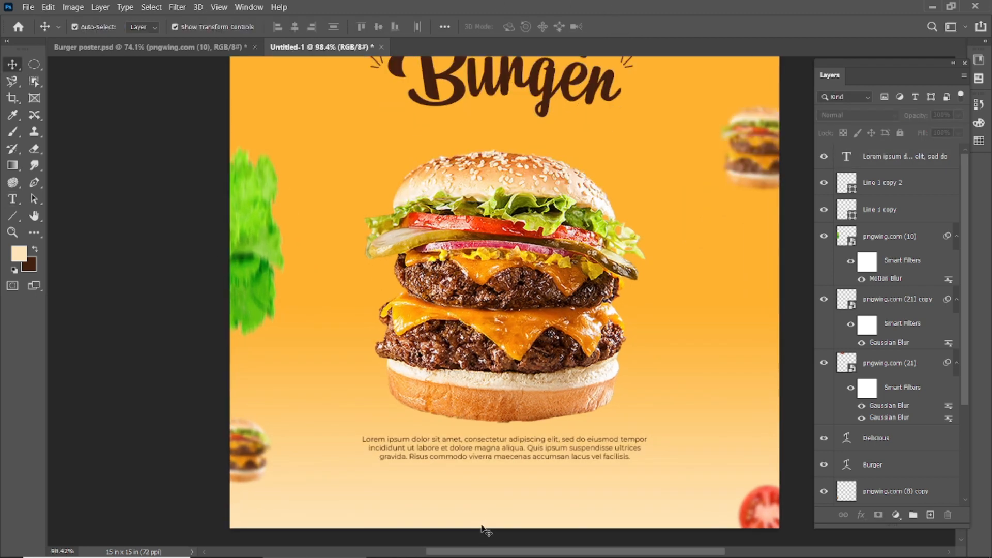
scroll(489, 519, up, 1)
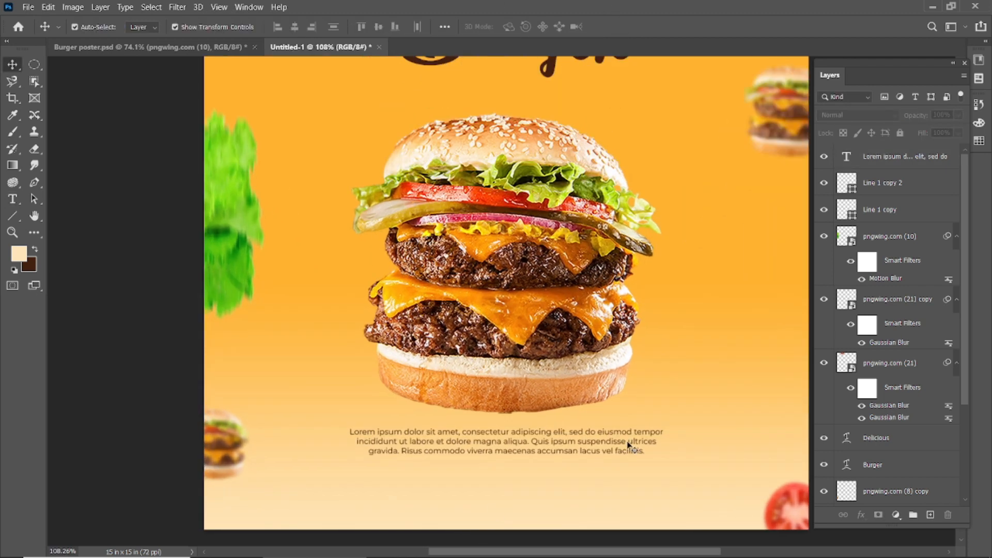
double_click(628, 445)
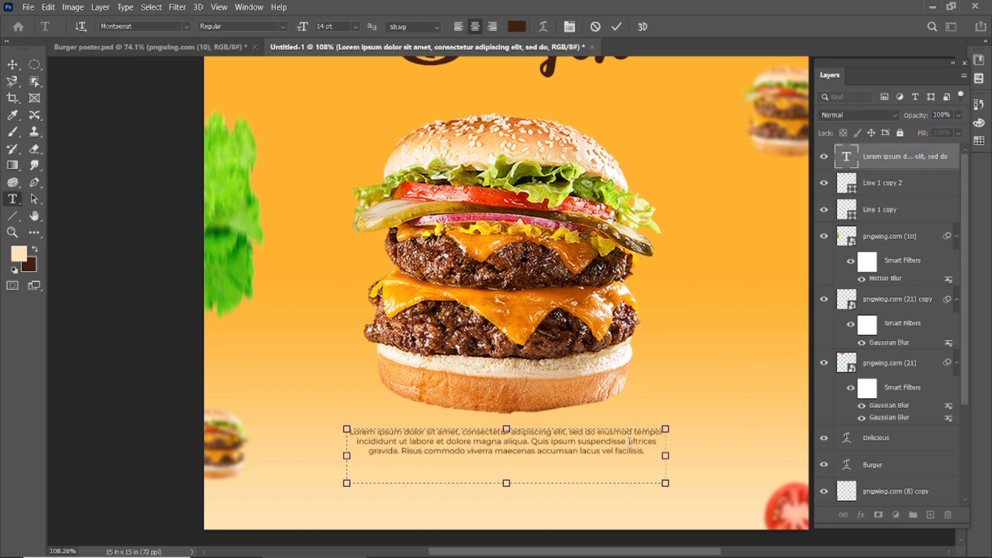
key(Return)
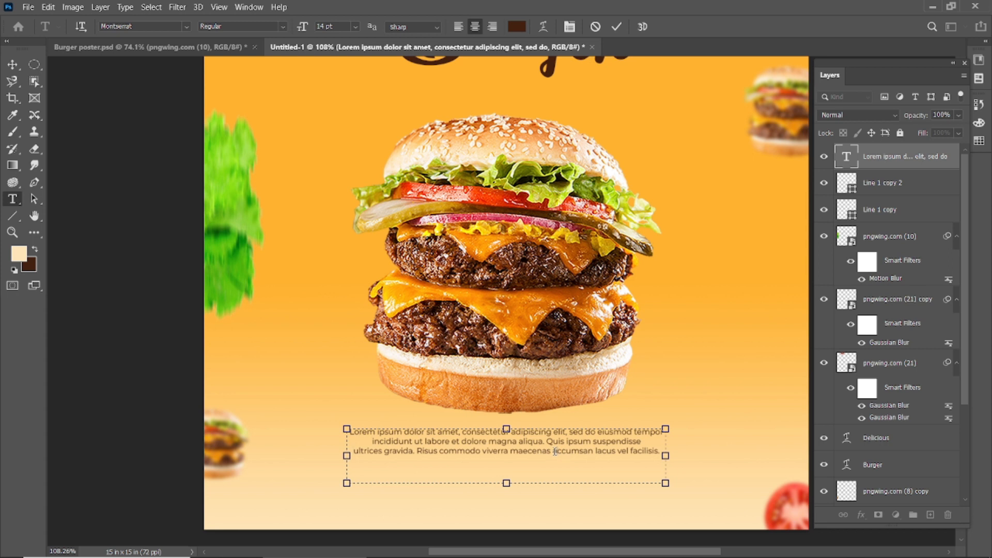
key(Return)
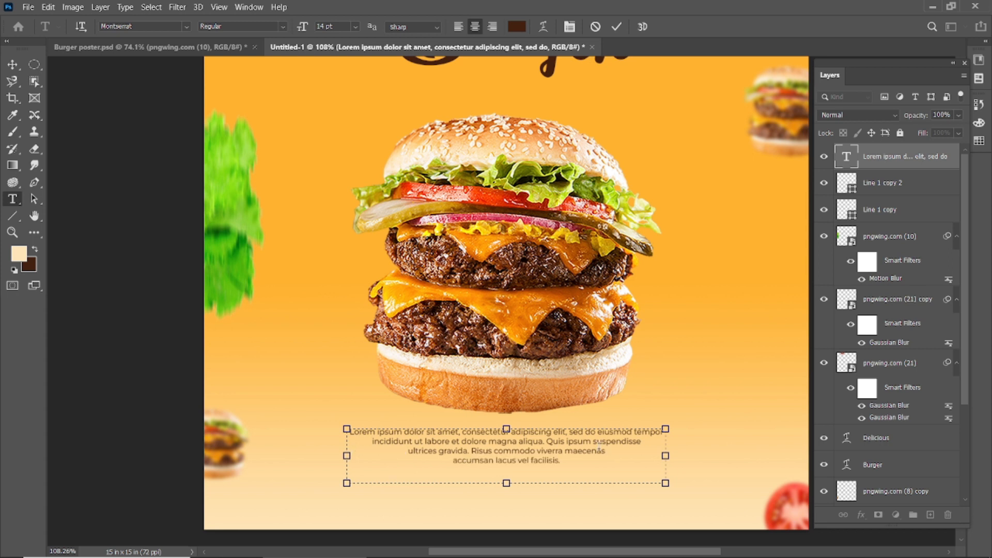
click(13, 64)
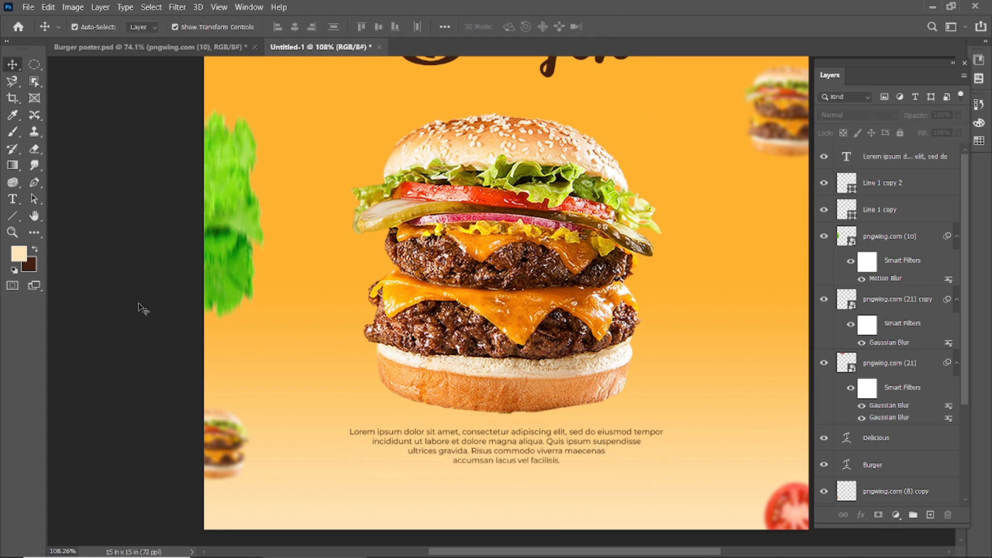
key(ctrl+0)
Try the "Justify last centered" alignment on the whole Lorem ipsum paragraph, and restore centred alignment.
scroll(514, 451, up, 1)
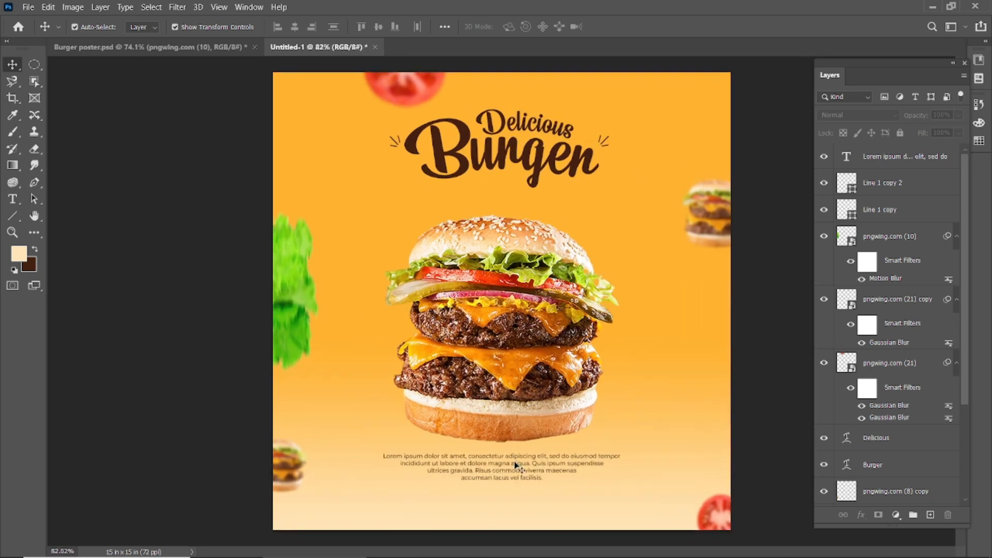
double_click(515, 468)
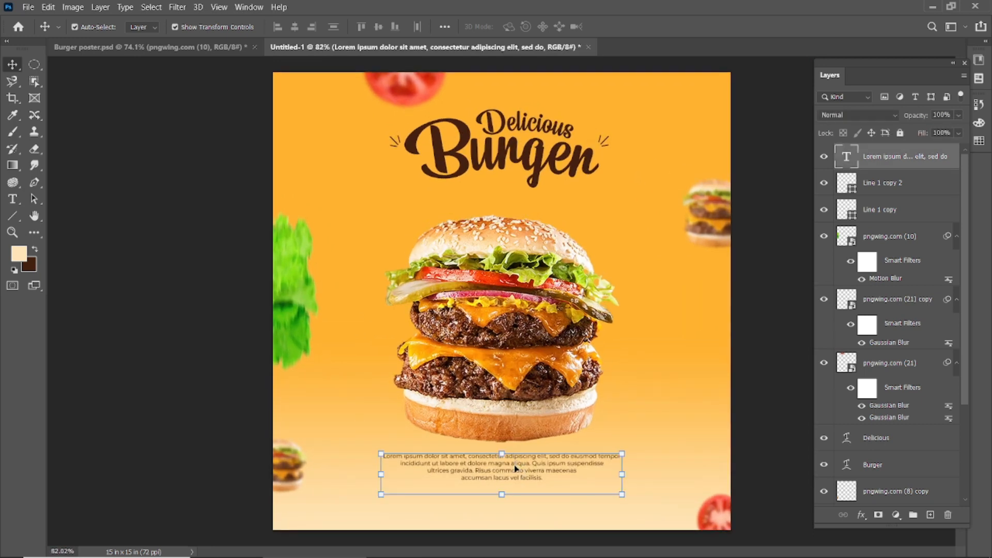
key(ctrl+a)
click(569, 29)
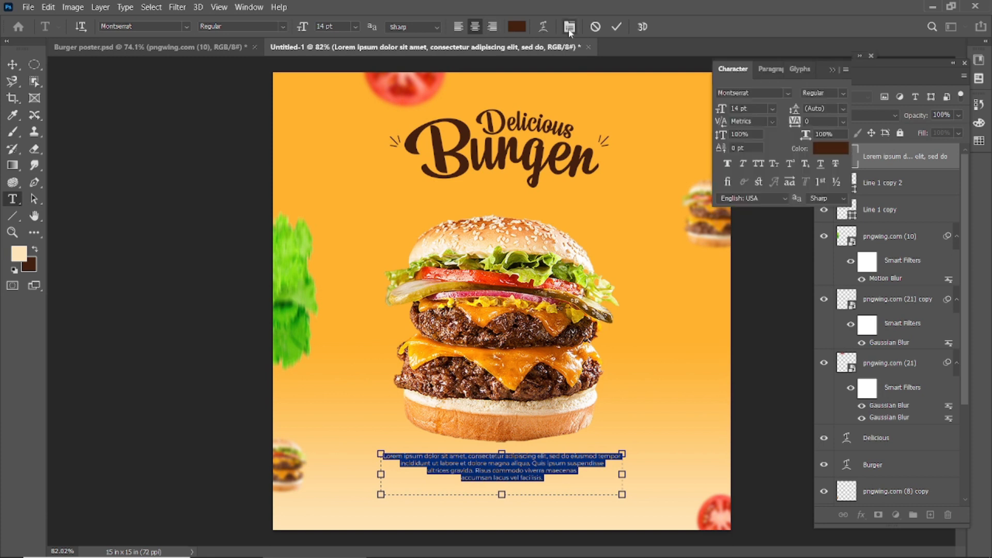
click(769, 69)
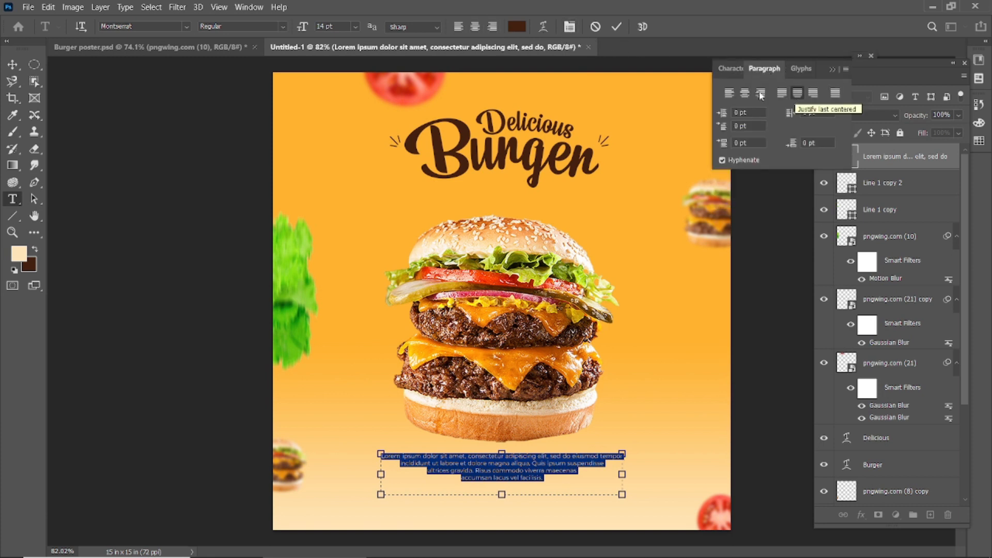
click(617, 28)
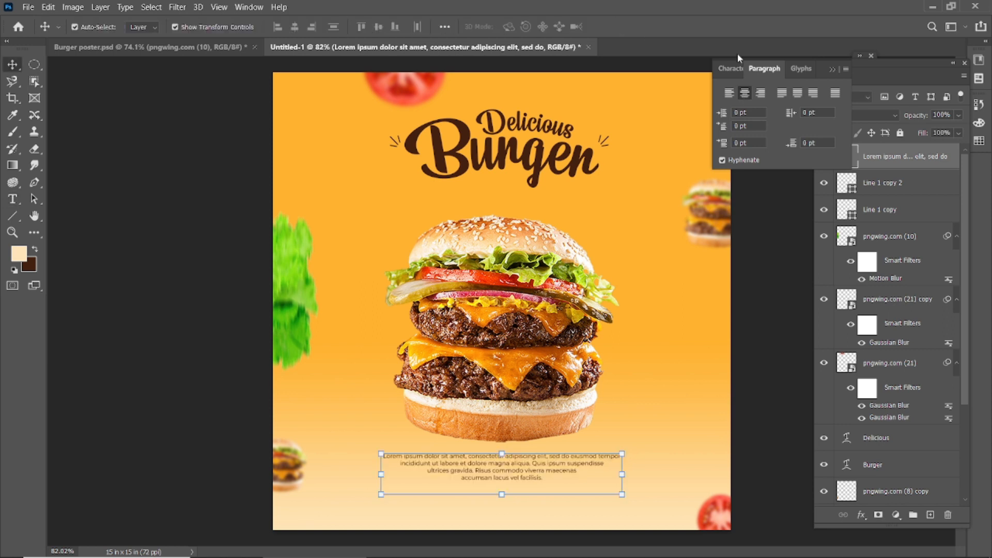
click(832, 69)
Insert line breaks before "ultrices" and before "lacus" in the Lorem ipsum paragraph.
scroll(537, 497, up, 2)
key(ctrl)
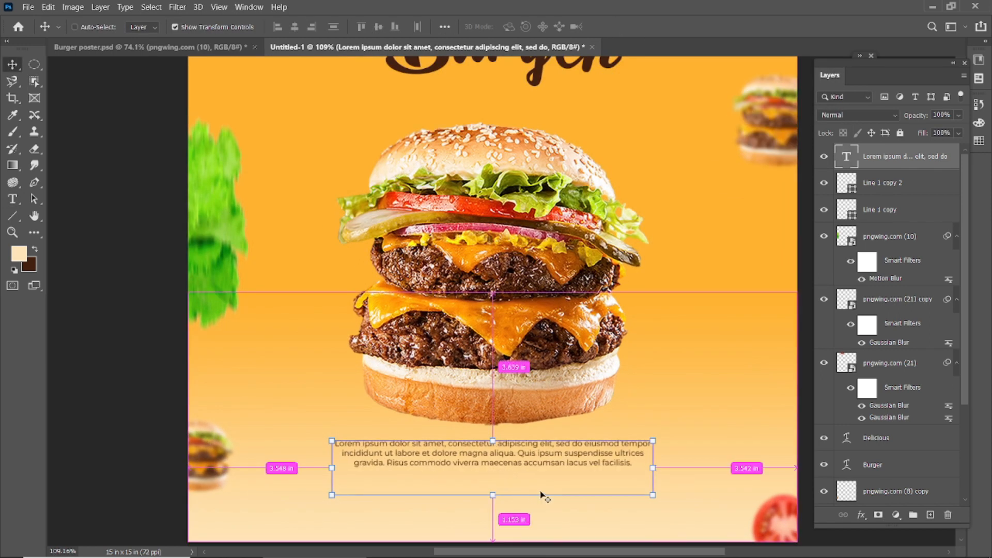
double_click(617, 453)
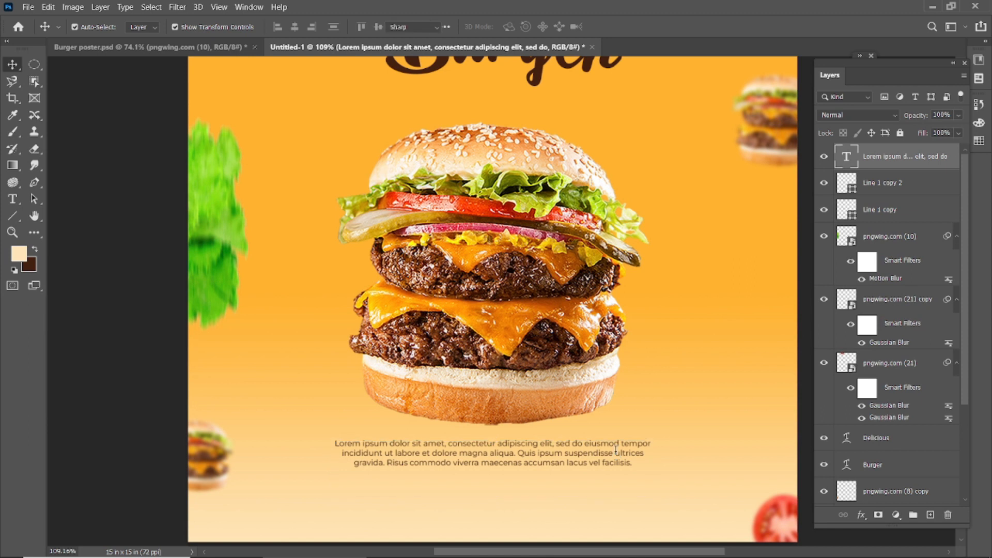
key(Return)
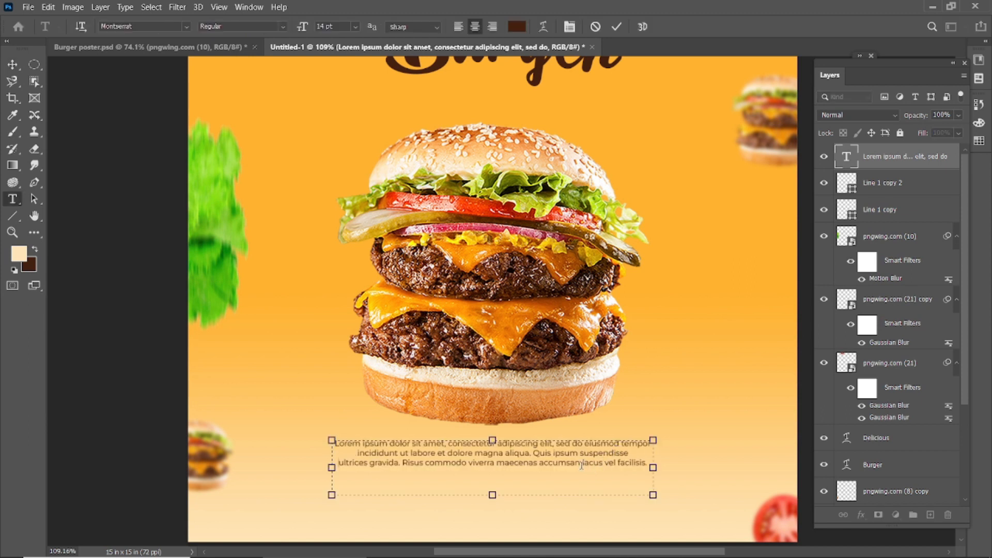
click(584, 462)
key(Return)
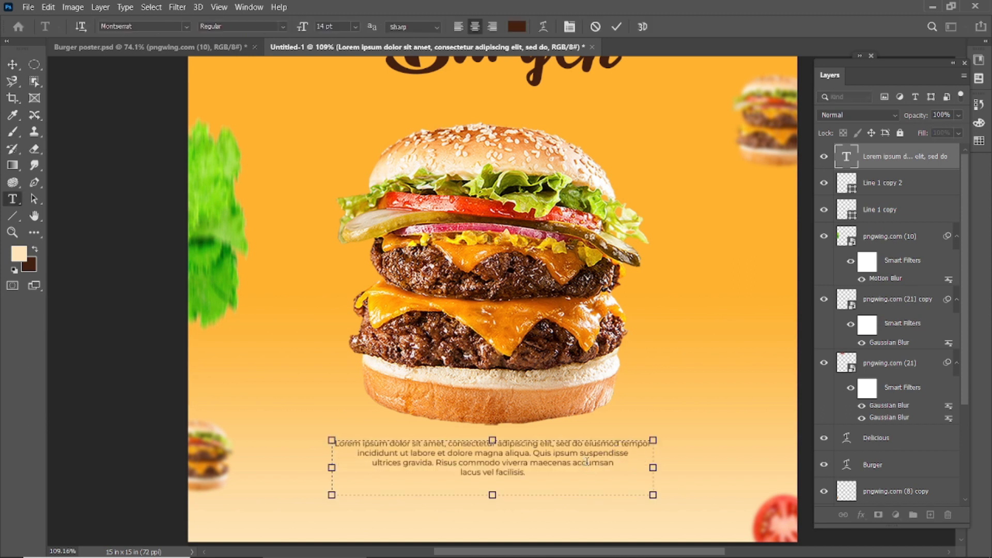
key(ctrl+Return)
key(v)
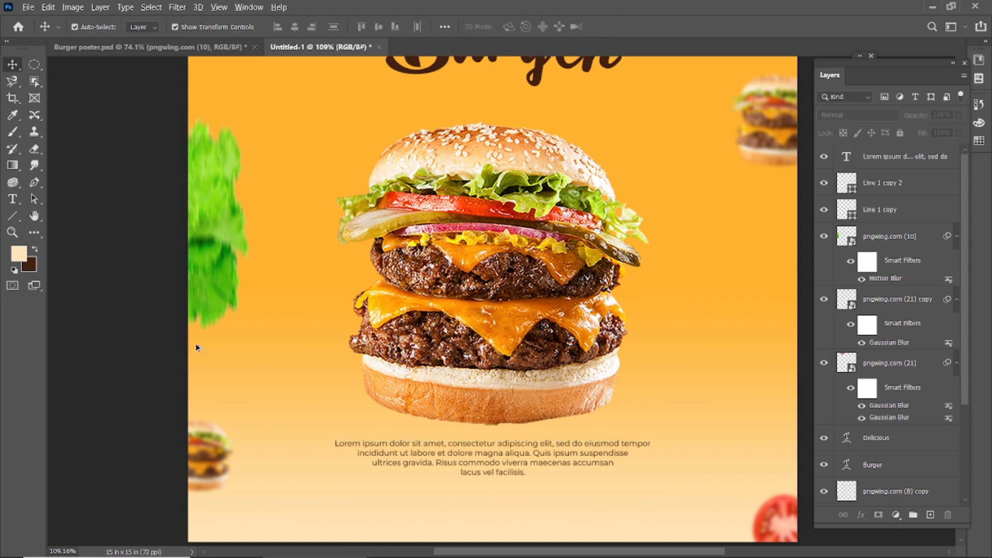
key(ctrl+0)
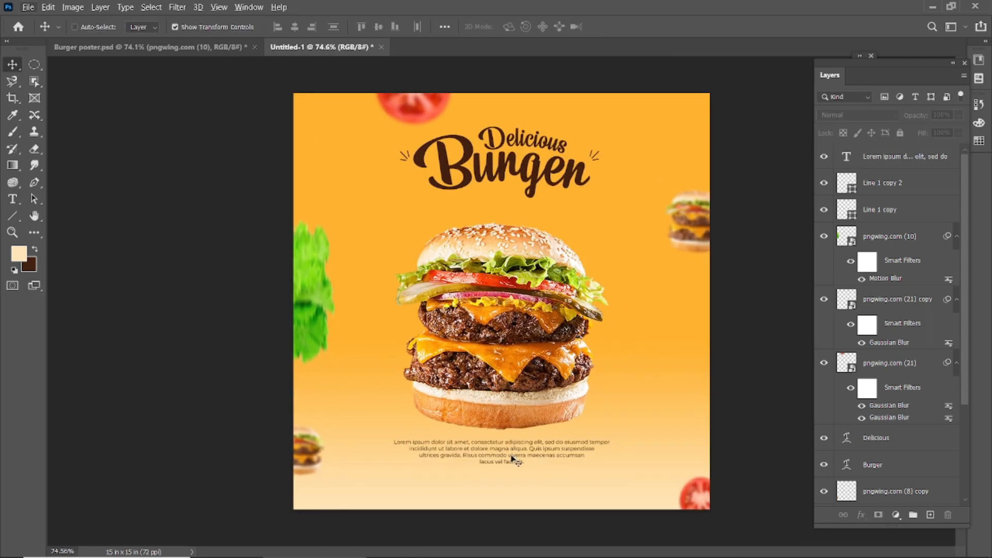
Paste the Facebook, WhatsApp and Twitter icons and scale them down to a small row directly below the paragraph.
key(ctrl+plus)
key(ctrl+v)
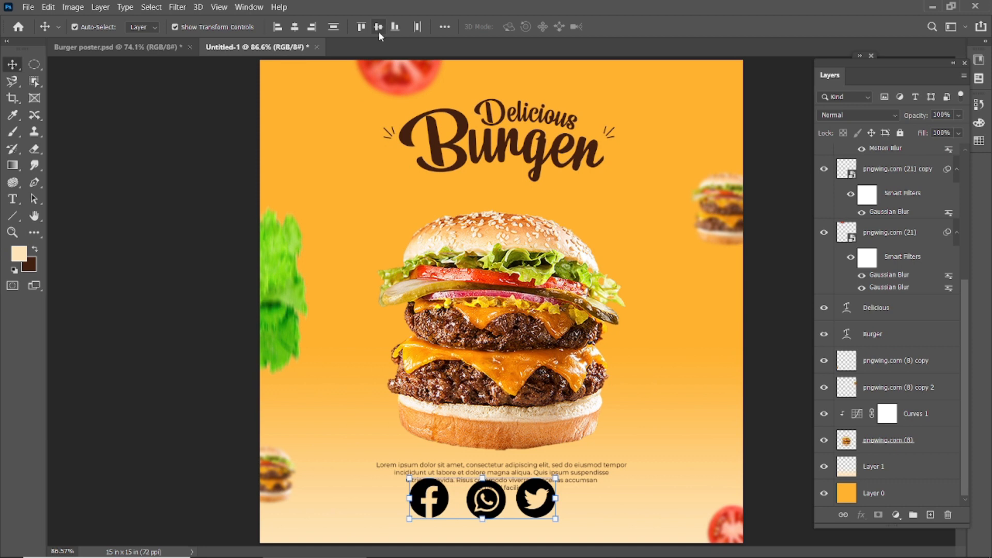
drag(409, 478, 464, 505)
click(641, 27)
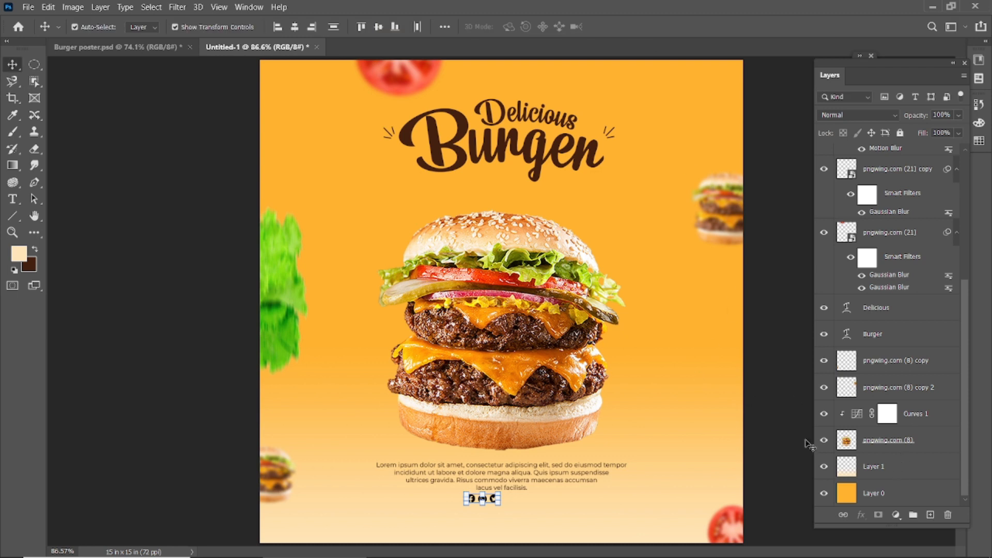
Group the three social icon layers.
scroll(877, 277, up, 5)
click(878, 157)
ctrl+click(886, 209)
click(896, 154)
shift+click(892, 220)
key(ctrl+g)
Centre the social icon group horizontally on the orange background layer.
scroll(889, 361, down, 5)
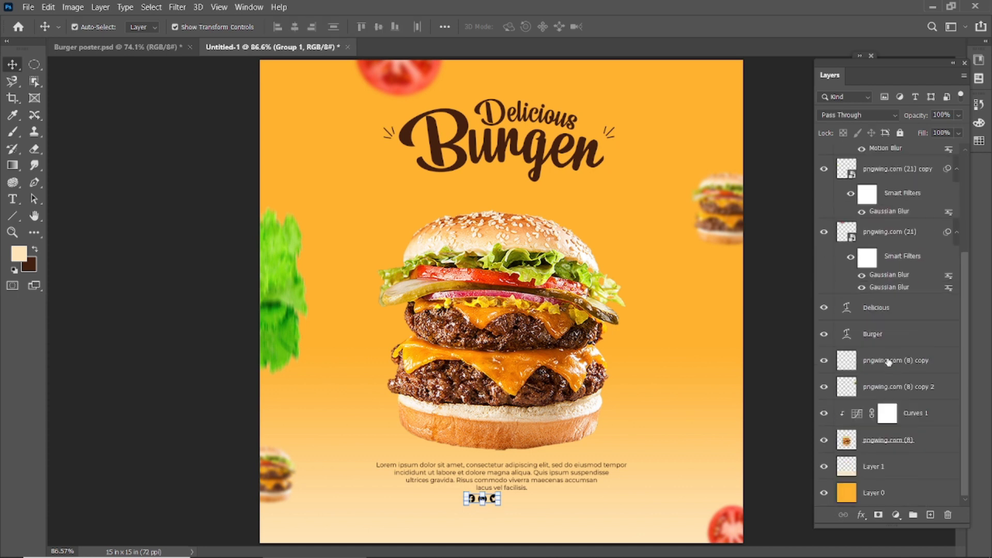
click(883, 493)
click(294, 26)
click(201, 243)
scroll(878, 194, up, 5)
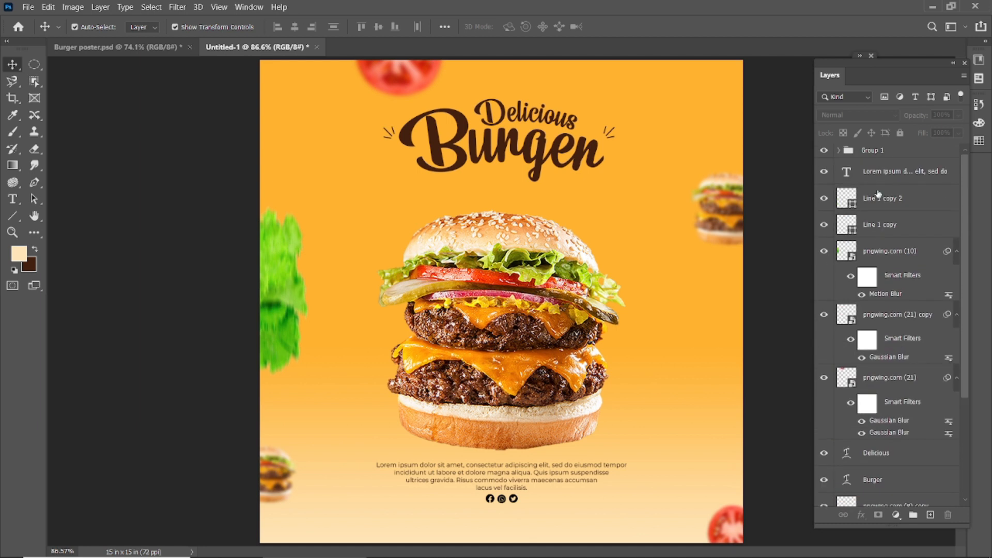
Apply a Color Overlay to the Facebook icon in dark brown #43200e, sampled from the "Burger" lettering.
click(875, 153)
click(789, 376)
click(492, 499)
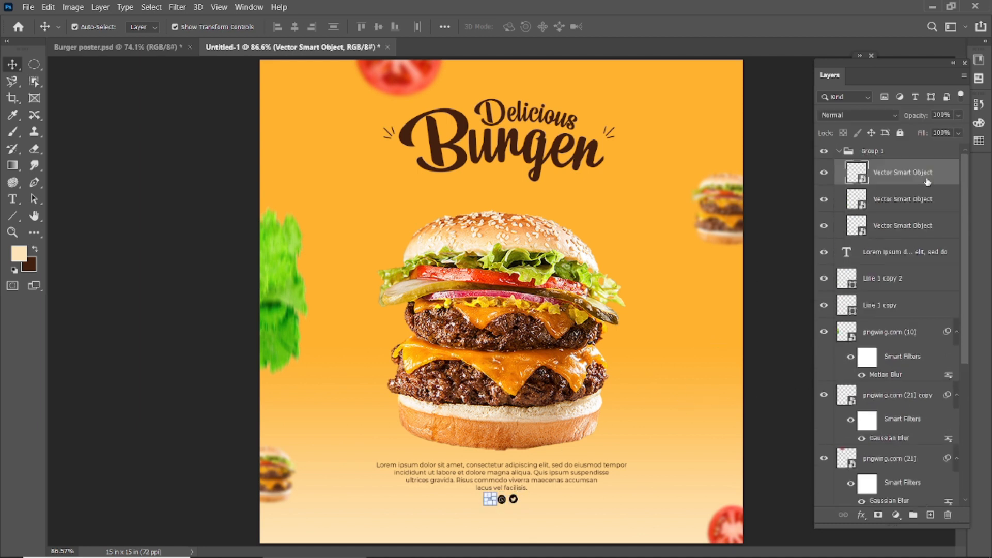
click(860, 515)
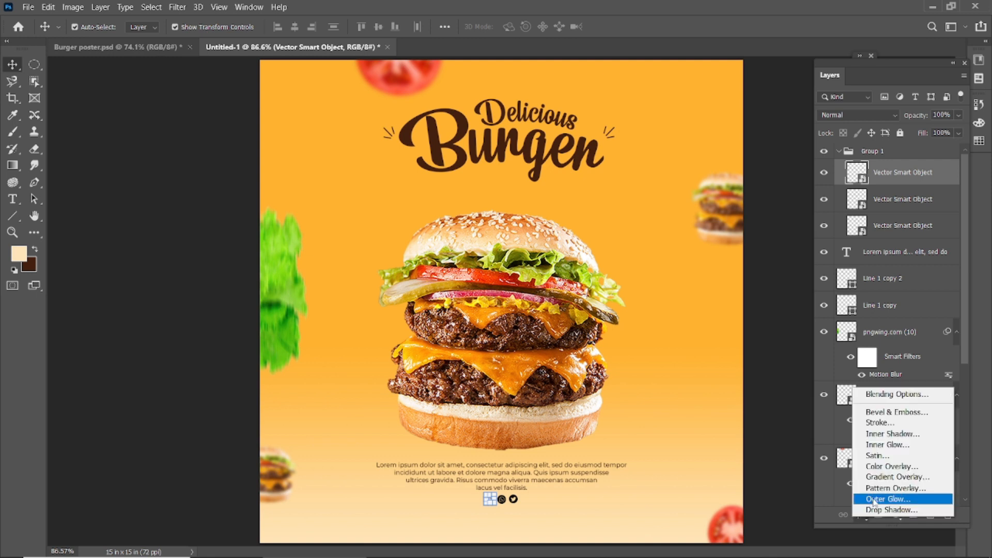
click(884, 466)
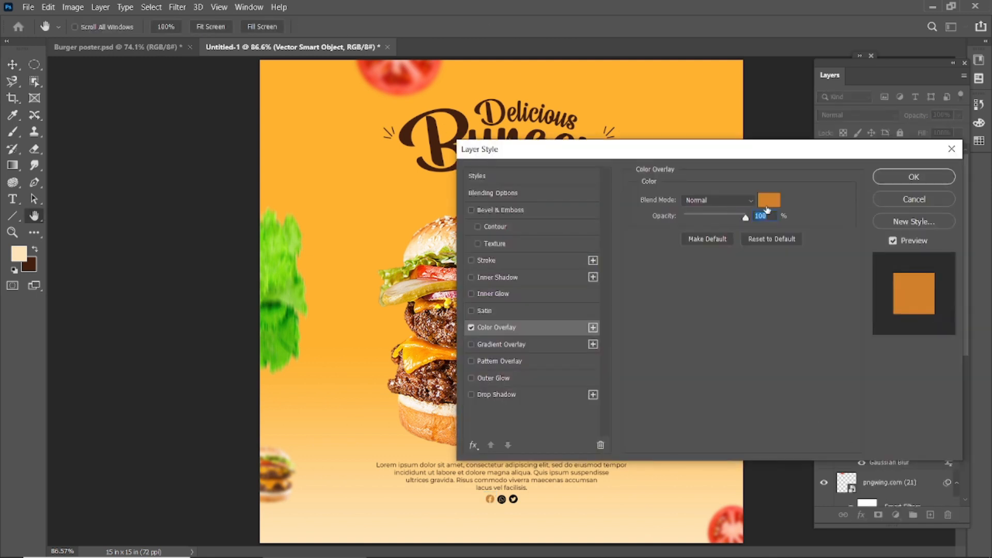
click(767, 203)
click(437, 126)
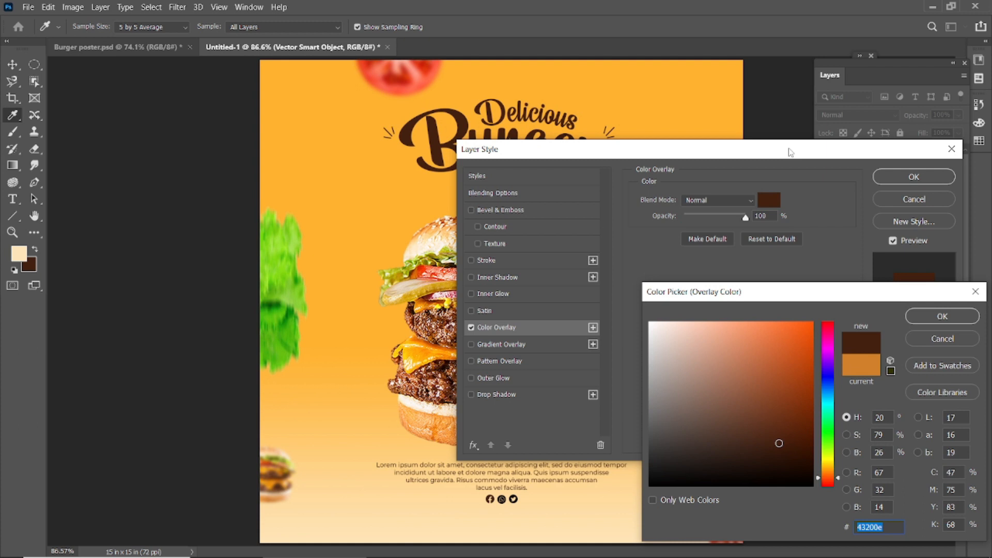
click(924, 320)
click(906, 176)
Apply the same dark brown Color Overlay to the Twitter and WhatsApp icons, and collapse their group.
click(878, 225)
click(861, 515)
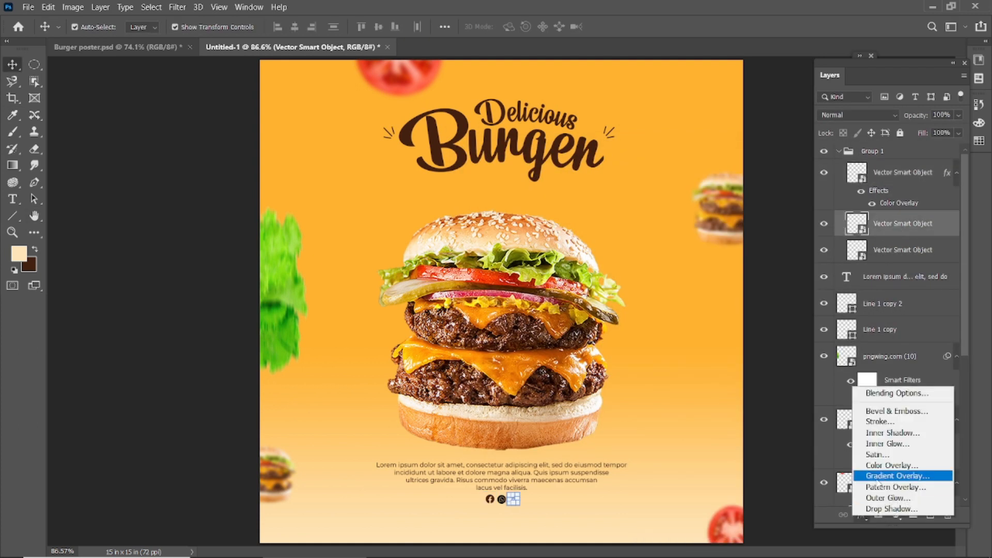
click(881, 466)
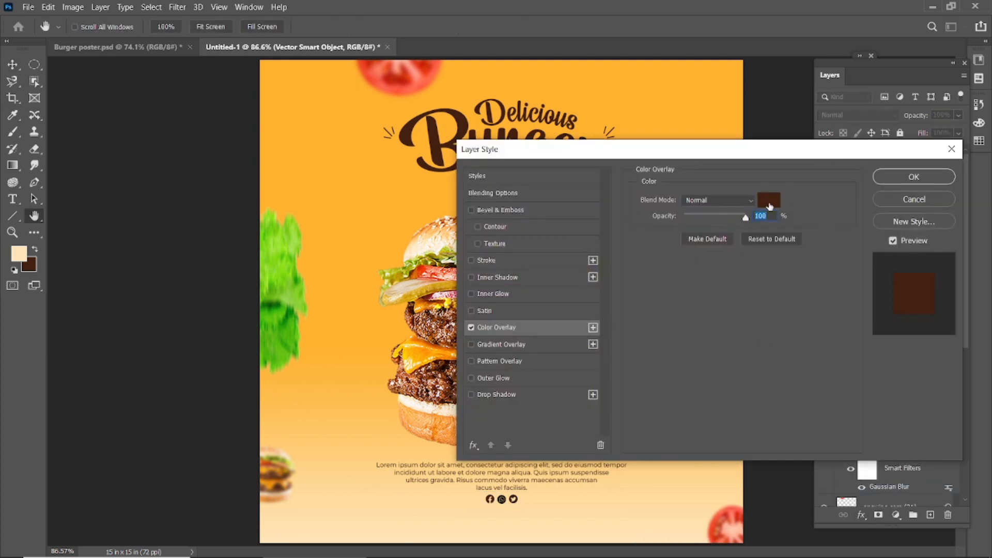
click(898, 178)
click(895, 277)
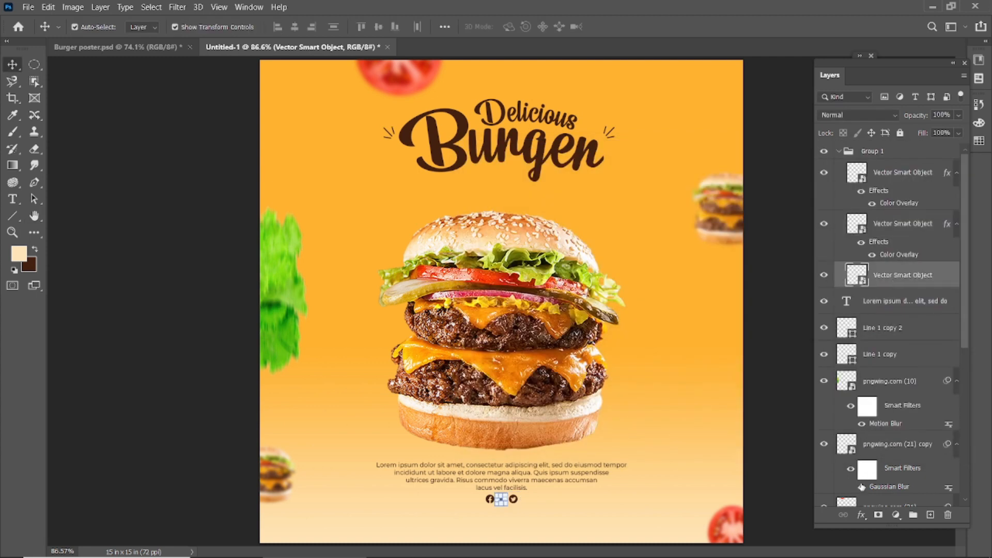
click(862, 516)
click(880, 466)
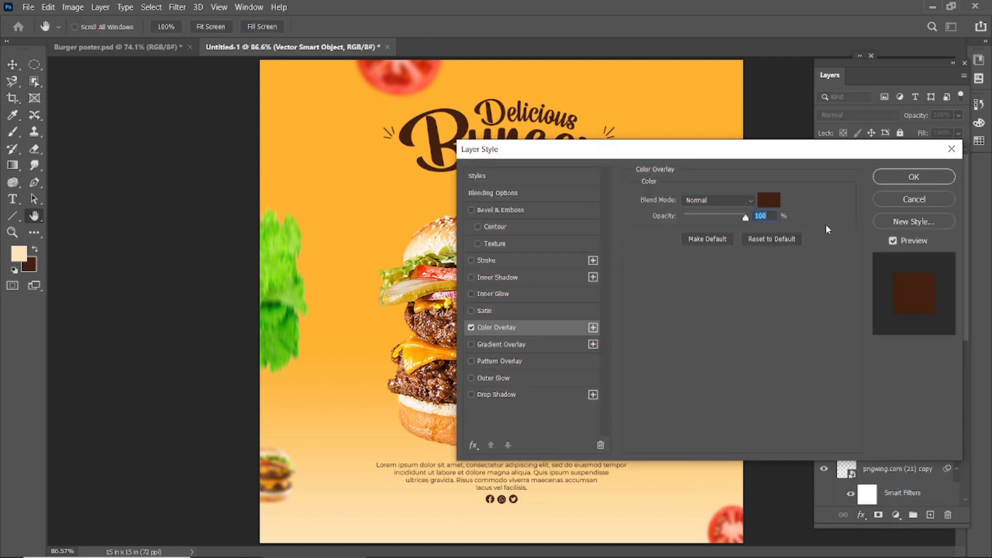
click(910, 178)
click(839, 151)
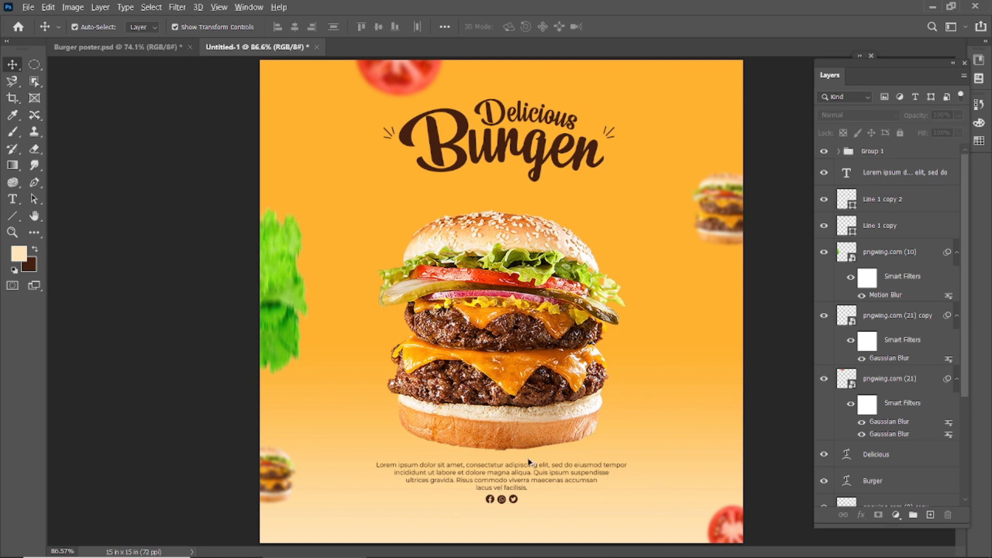
Add a centre-aligned 18 pt Montserrat Regular text line with the placeholder "Lorem Ipsum" below the social icons.
scroll(478, 521, up, 1)
scroll(481, 527, up, 3)
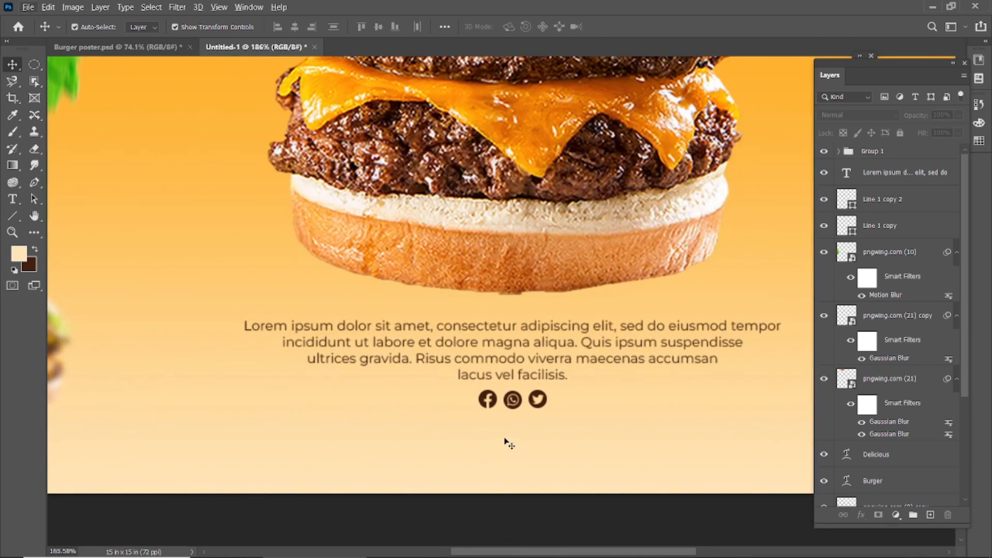
click(13, 199)
click(302, 29)
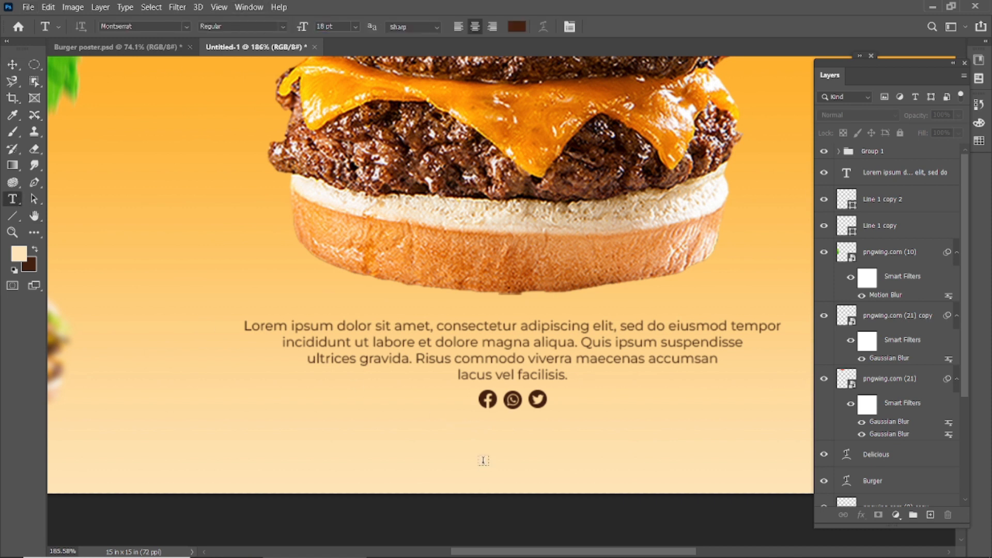
click(498, 449)
scroll(882, 403, down, 5)
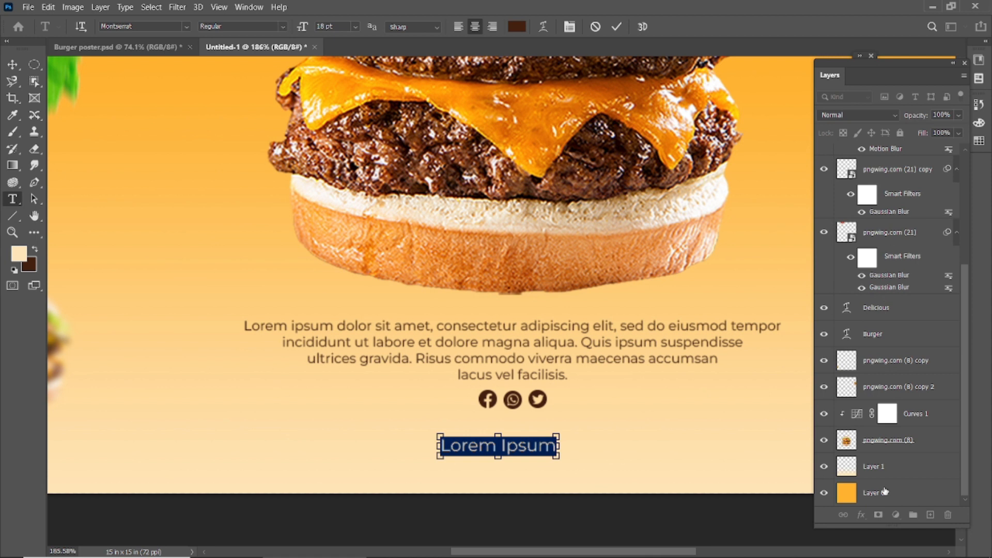
key(ctrl+Return)
Centre the "Lorem Ipsum" placeholder line horizontally on the orange background layer.
click(883, 490)
scroll(890, 457, down, 5)
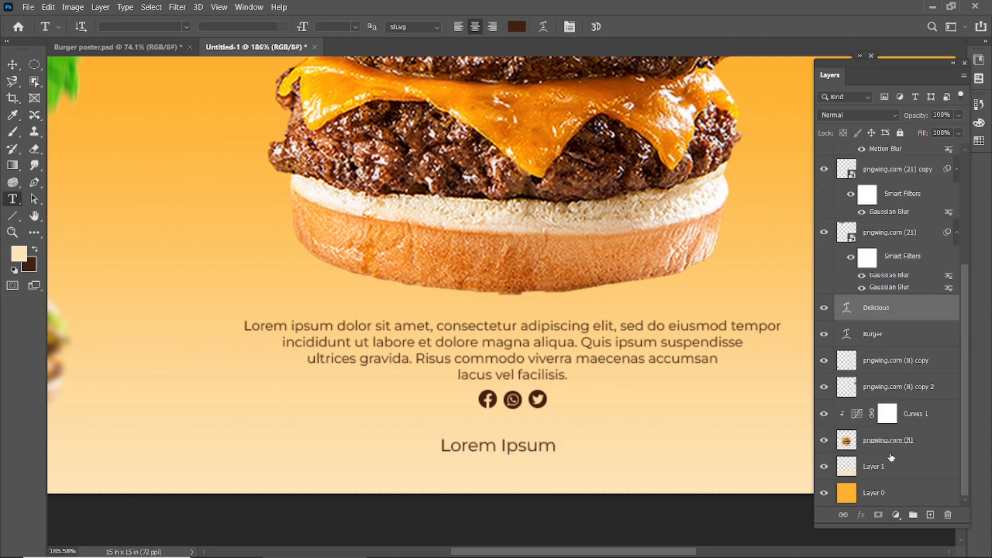
click(13, 65)
click(476, 448)
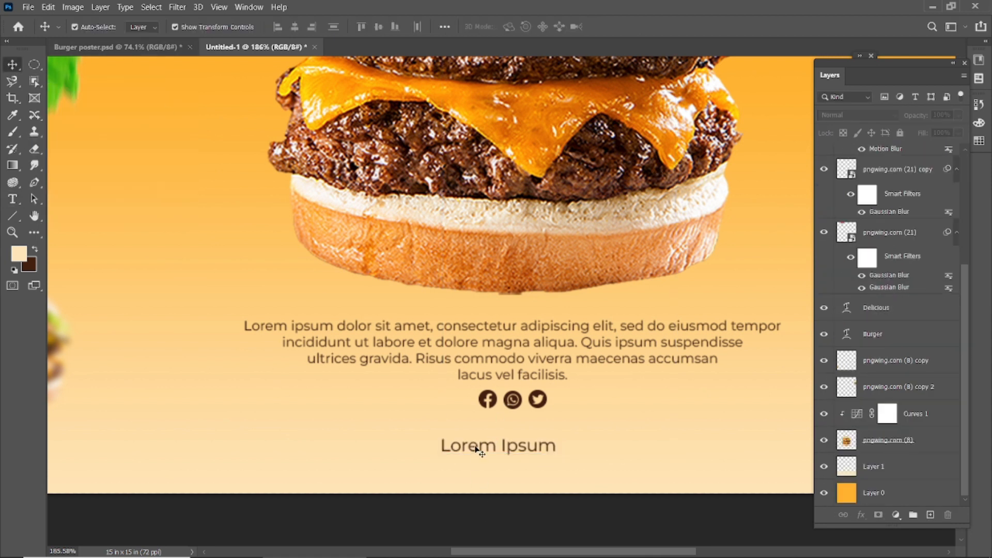
scroll(876, 475, down, 5)
click(877, 488)
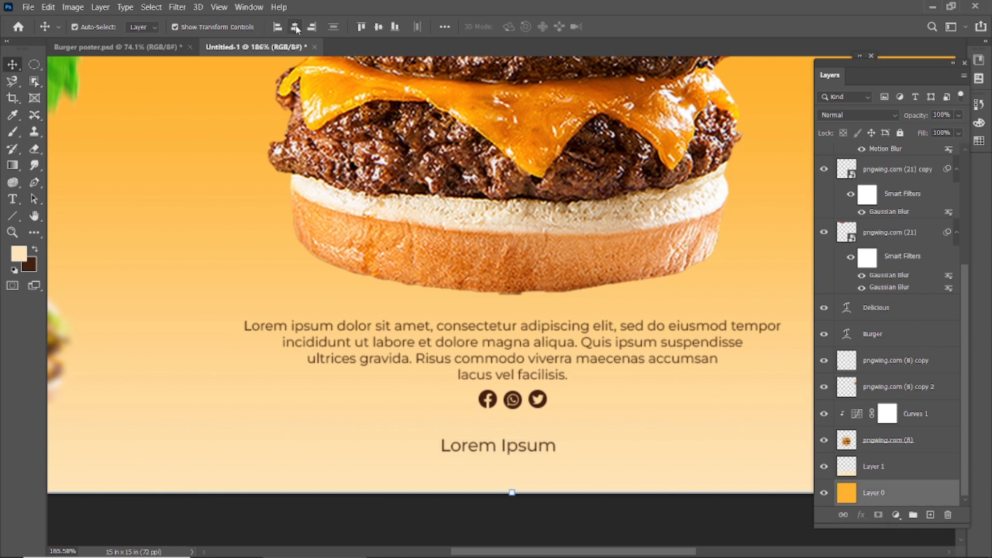
Replace the placeholder line below the icons with "WTS - Watch Through" followed by the creator's name.
double_click(511, 445)
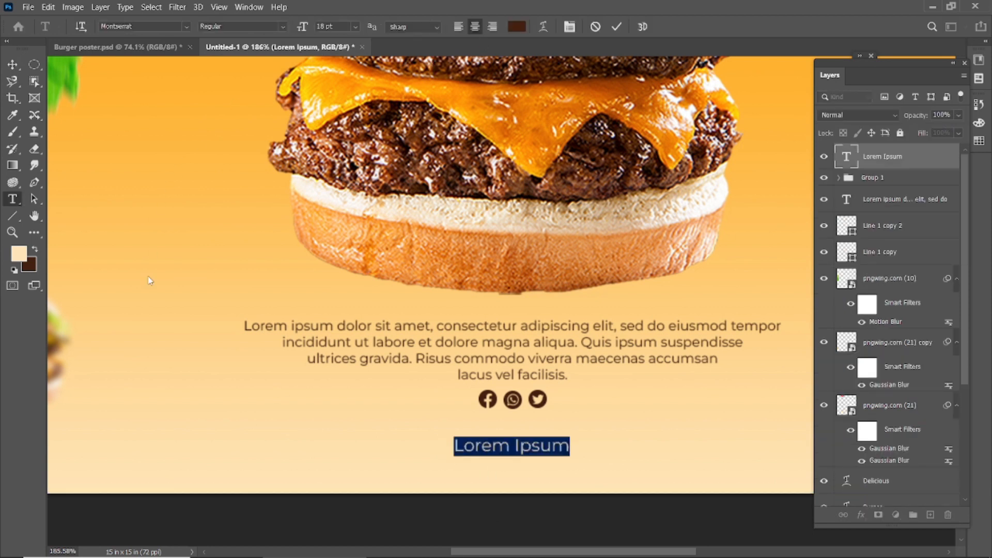
text(WTS)
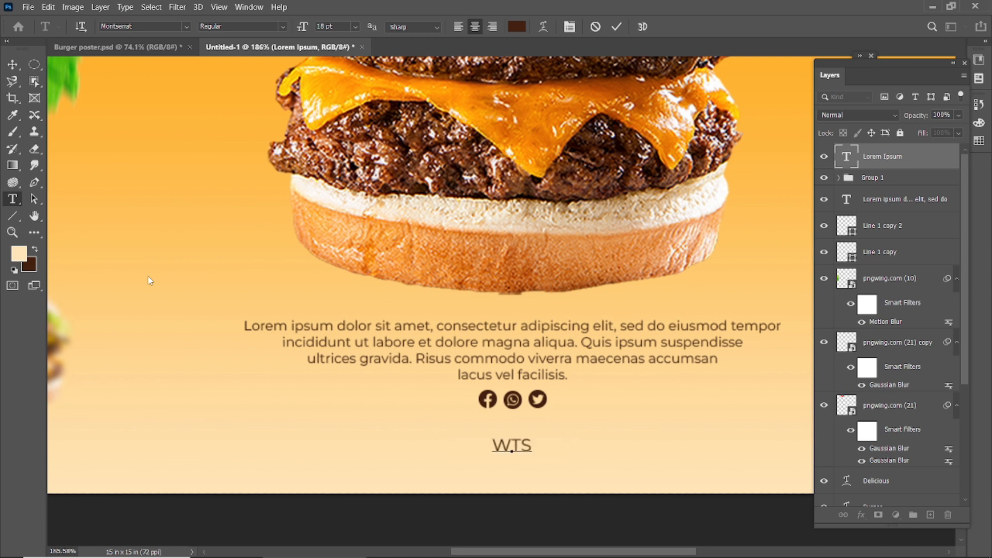
text(-w)
key(BackSpace)
key(BackSpace)
text(- Watch T)
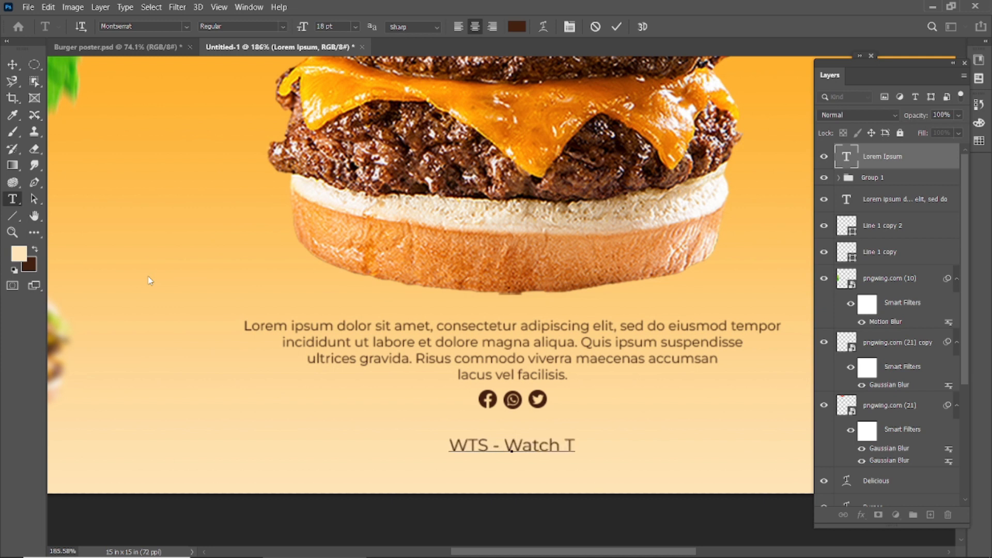
text(hrough)
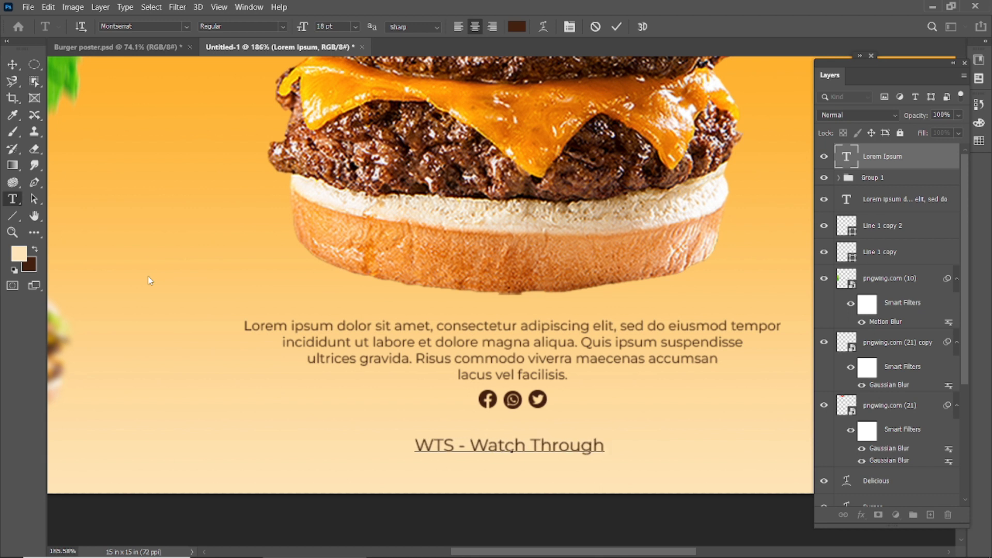
text( Shuvo)
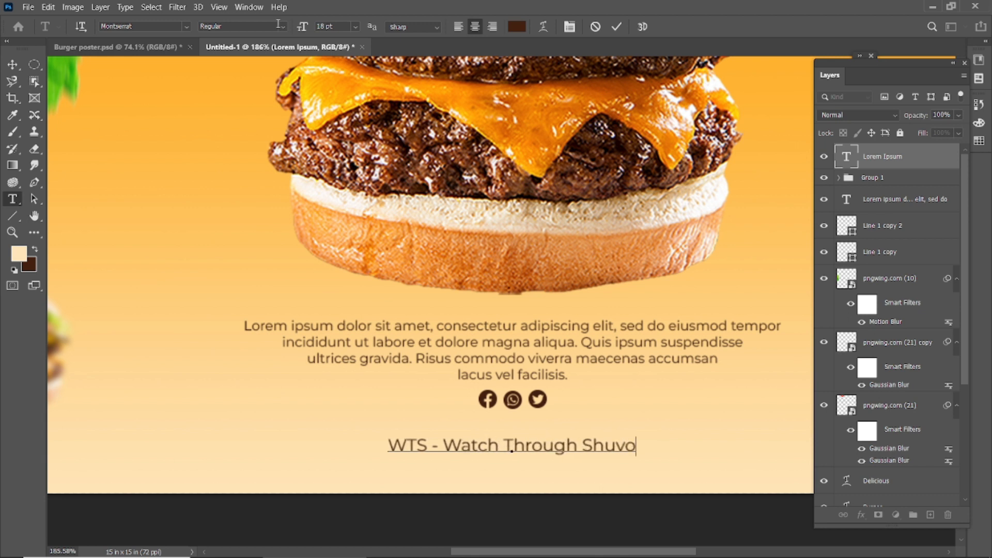
click(617, 27)
key(v)
scroll(454, 459, down, 8)
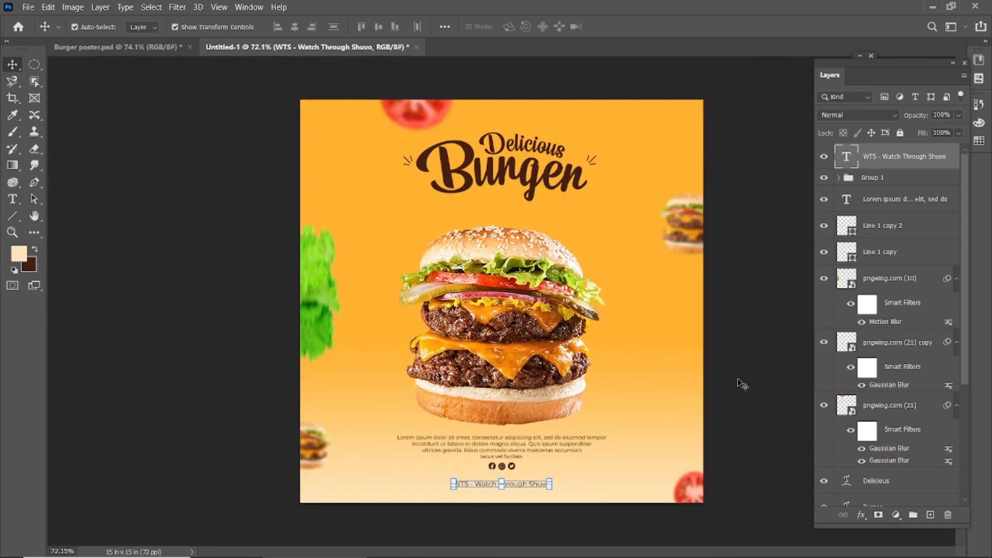
click(739, 380)
key(ctrl+0)
Reduce the font size of the "WTS - Watch Through" line.
double_click(501, 523)
drag(303, 28, 300, 29)
click(616, 27)
key(v)
Move the "WTS - Watch Through" line up, closer to the social icons.
click(779, 304)
click(515, 525)
ctrl+click(888, 178)
ctrl+click(903, 201)
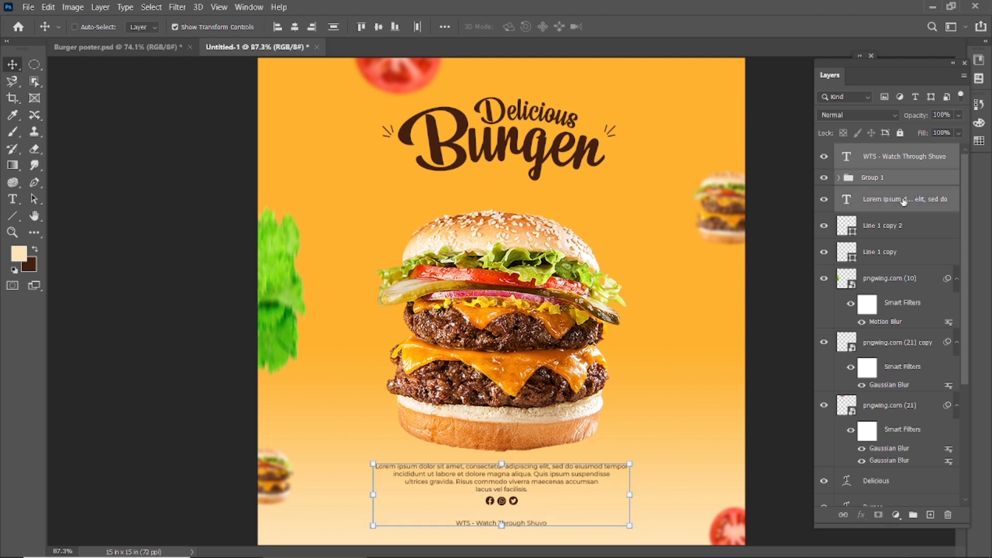
click(768, 438)
drag(514, 526, 515, 515)
Centre the "WTS - Watch Through" line horizontally on the background beneath the social icons.
scroll(515, 516, up, 5)
mouse_move(501, 481)
mouse_down()
mouse_move(503, 468)
mouse_move(507, 482)
mouse_up()
scroll(888, 361, down, 5)
click(878, 492)
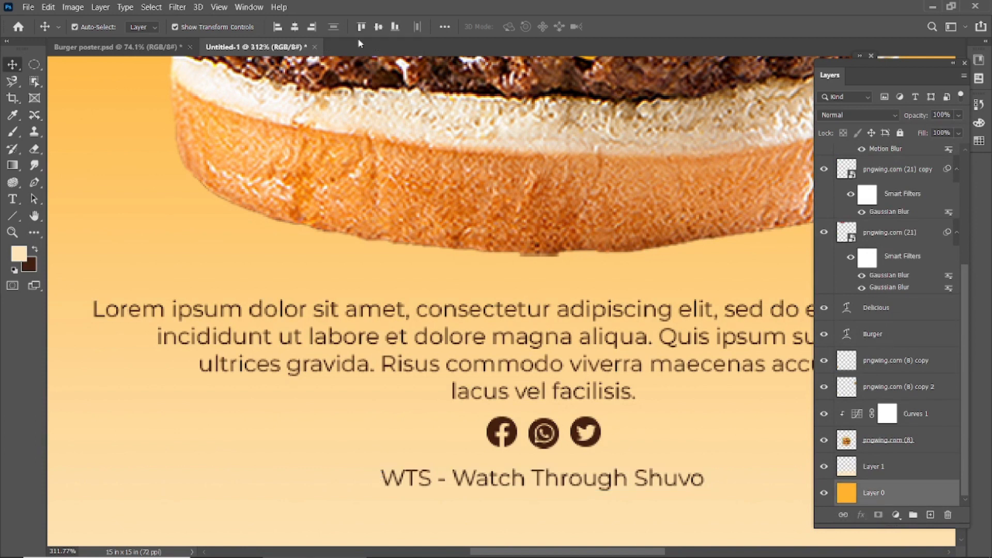
scroll(377, 467, down, 2)
click(488, 479)
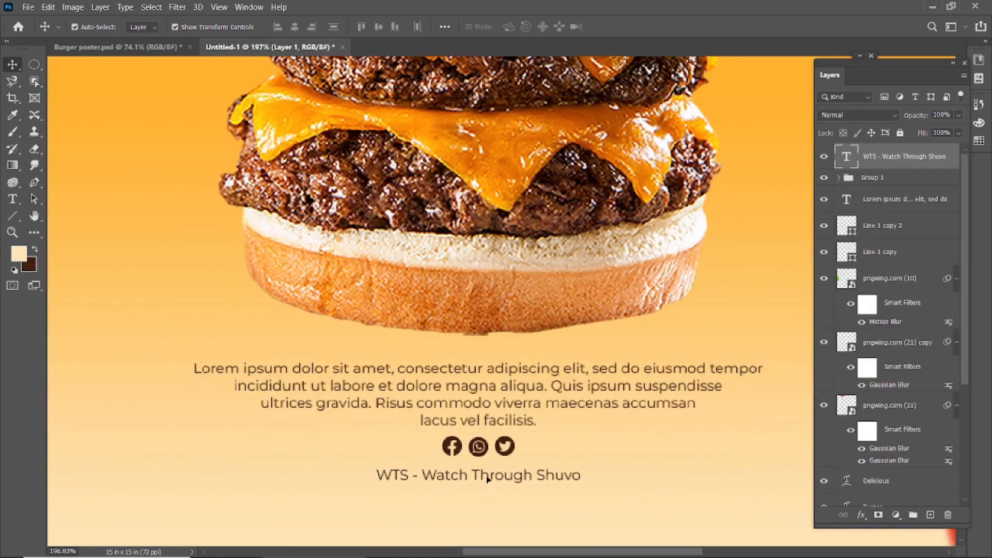
click(575, 498)
scroll(596, 490, down, 3)
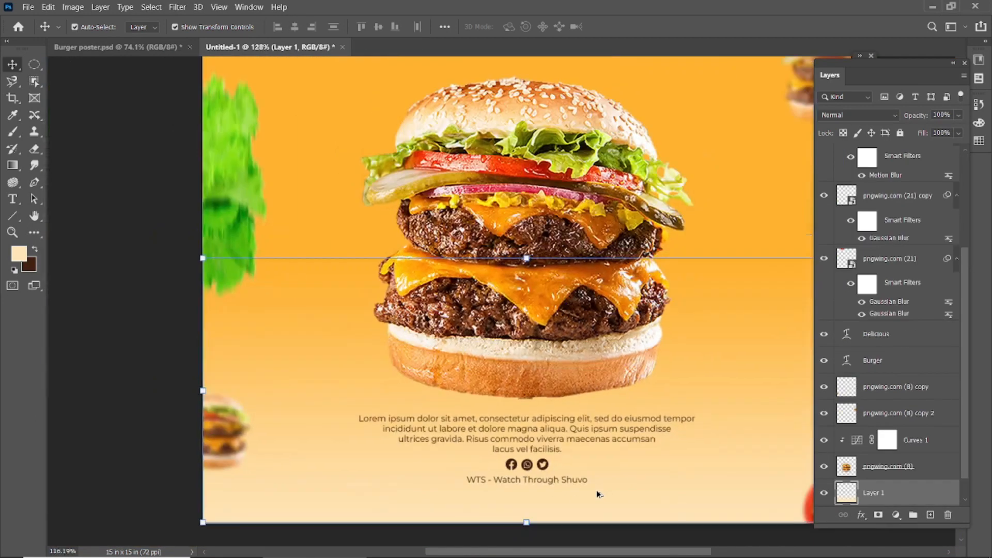
Move the paragraph, social icons and "WTS - Watch Through" line down together, farther below the burger.
scroll(889, 302, up, 3)
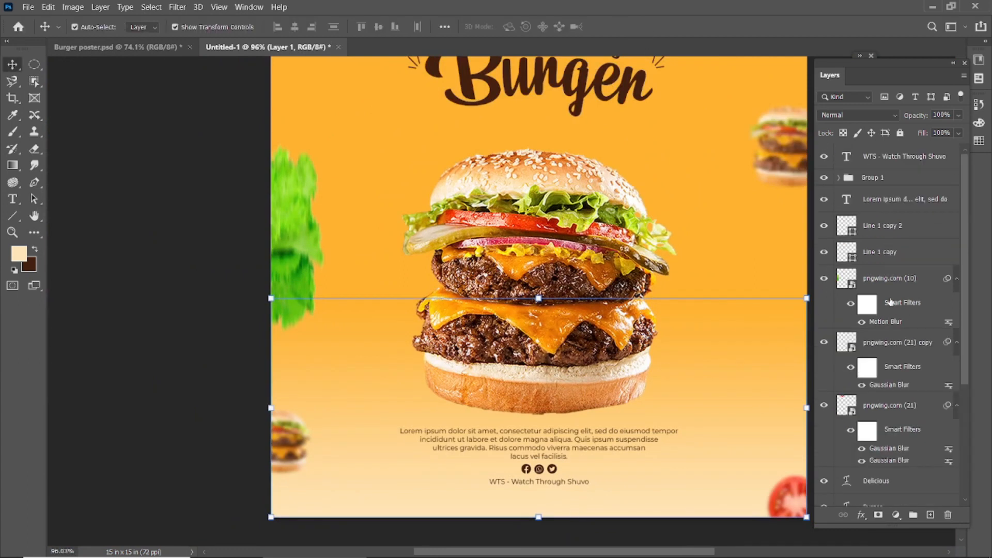
click(885, 162)
shift+click(889, 181)
shift+click(577, 443)
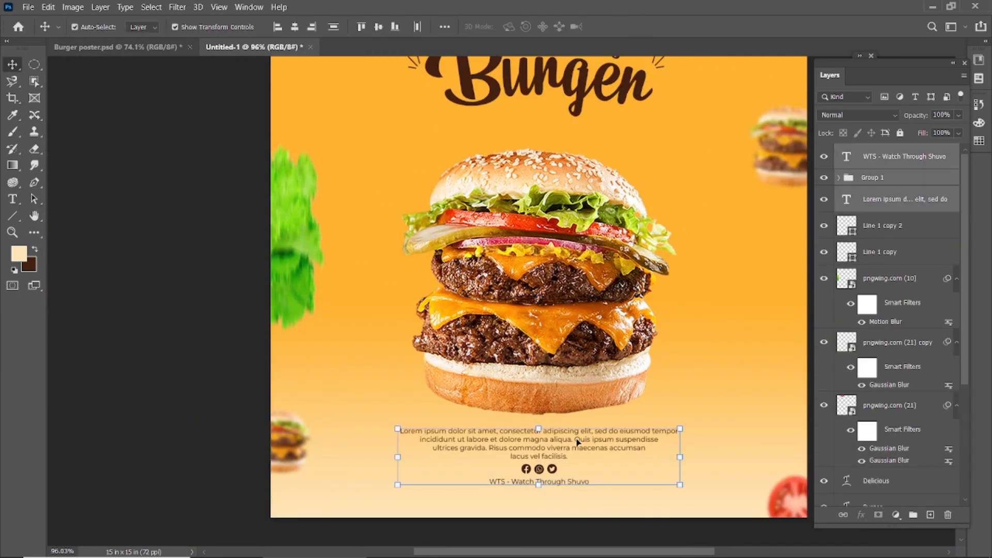
drag(566, 443, 570, 461)
click(160, 306)
scroll(453, 399, down, 3)
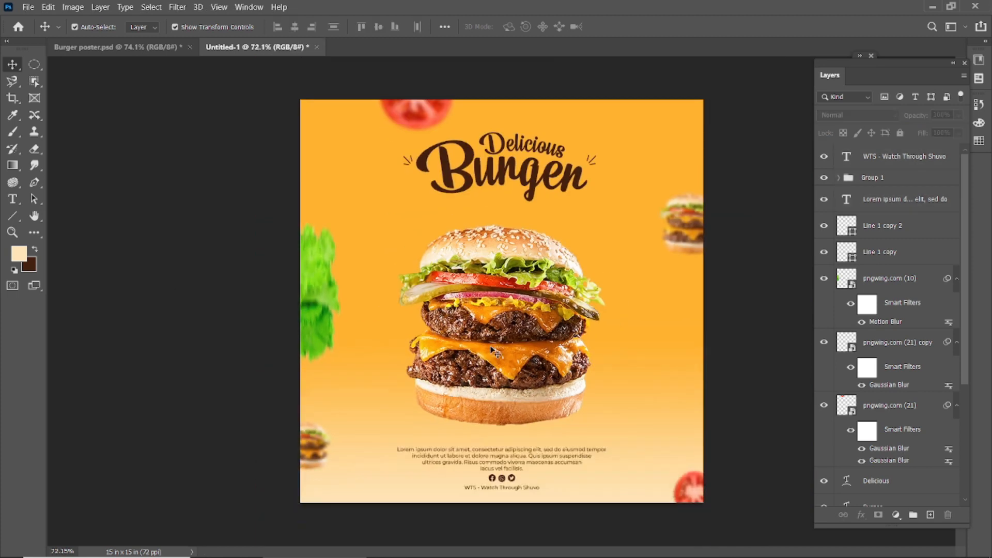
Add a new empty layer directly beneath the central burger's layer.
click(497, 298)
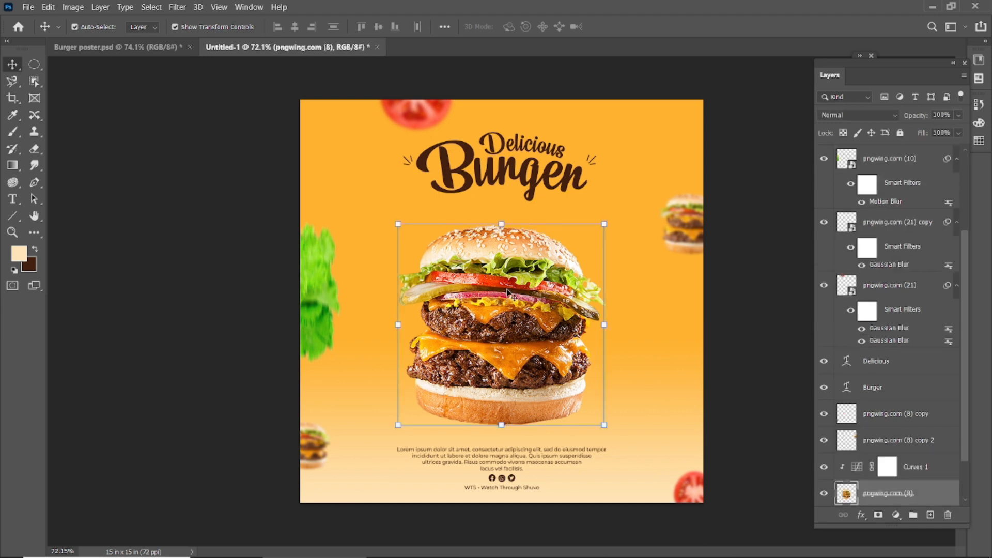
click(930, 514)
drag(889, 451, 889, 454)
Paint a soft cream glow behind the burger with an 800 px brush, and set the brush to 79% opacity and 76% flow.
click(14, 134)
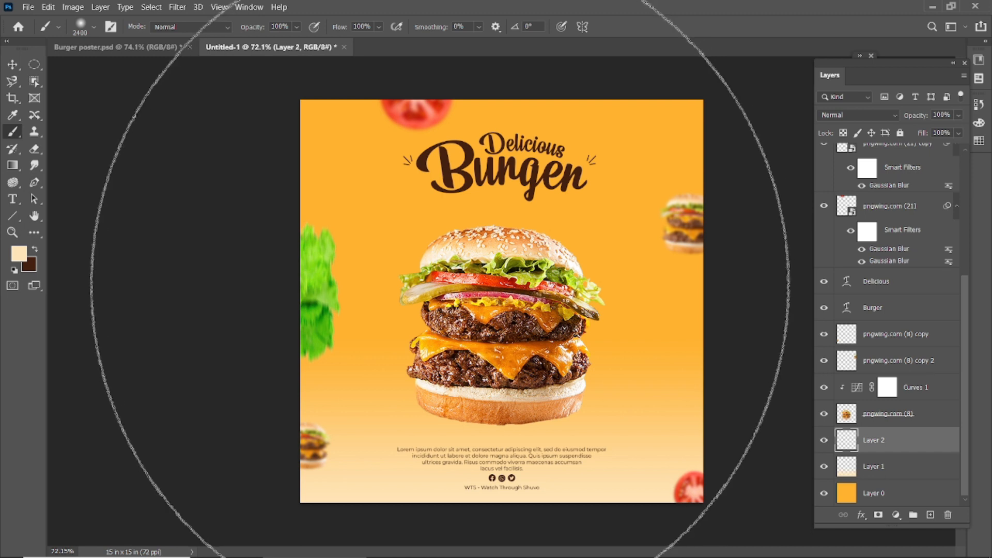
key(bracketleft)
key(bracketleft)
key(bracketleft)
key(bracketleft)
key(bracketleft)
key(bracketleft)
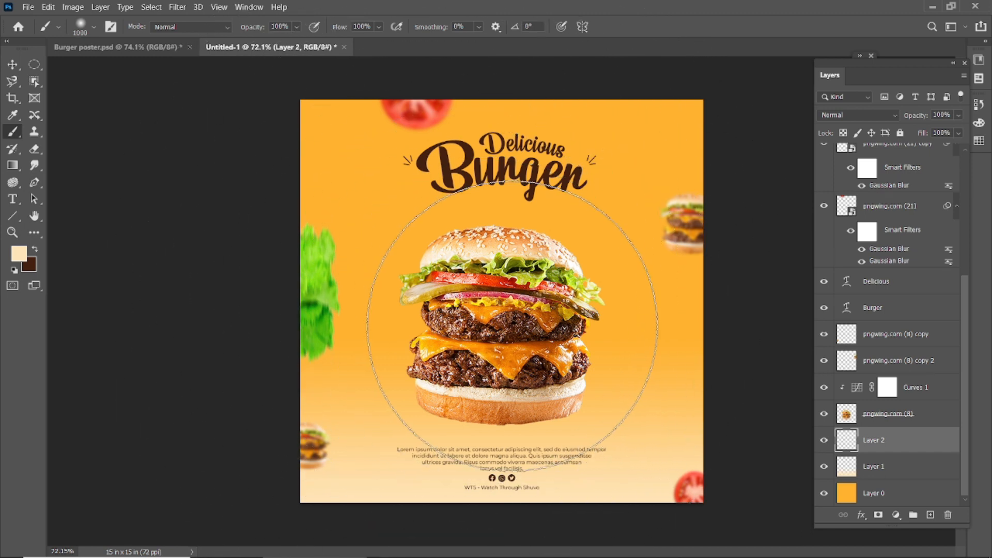
click(496, 325)
key(ctrl+z)
key(bracketleft)
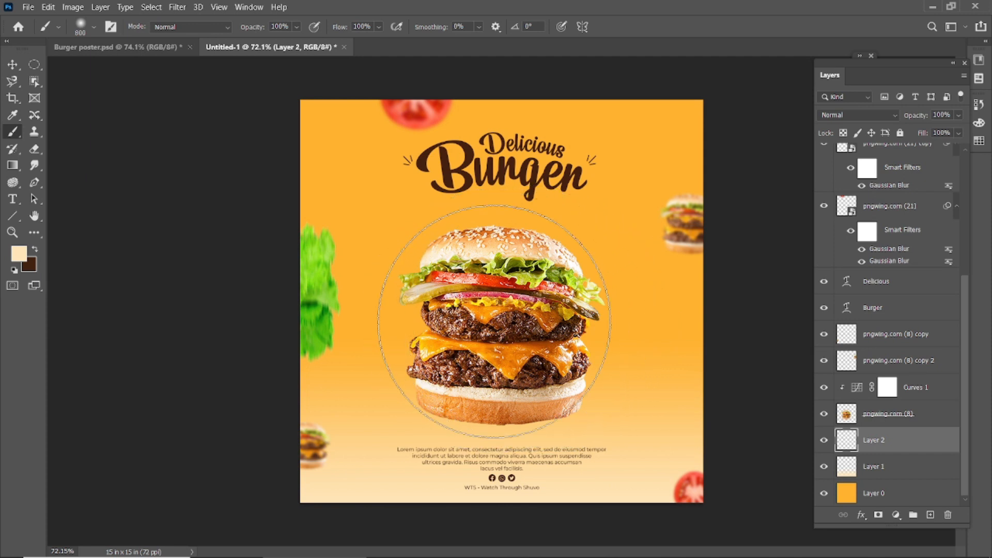
click(497, 328)
drag(258, 32, 248, 32)
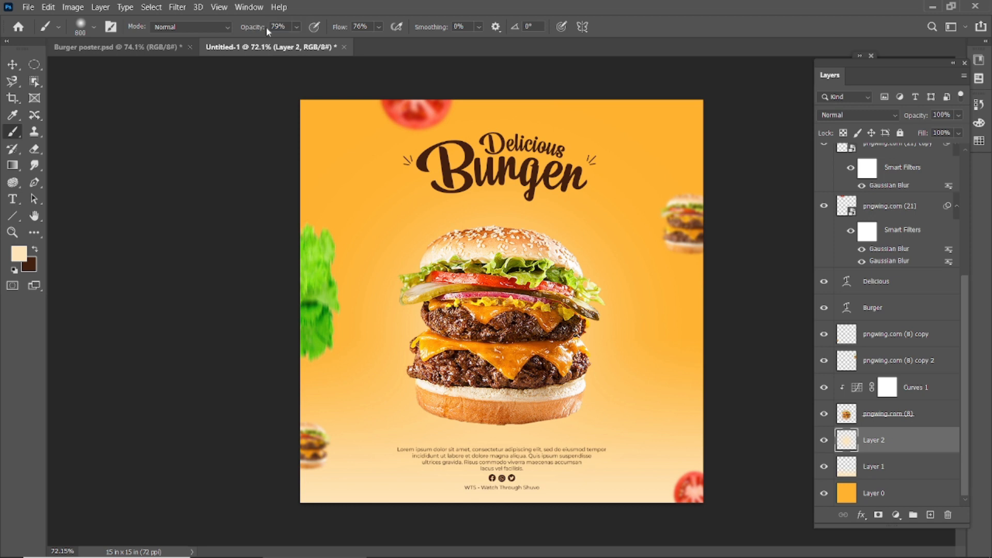
Scale the central burger and its glow layer together to 103.88%.
click(13, 64)
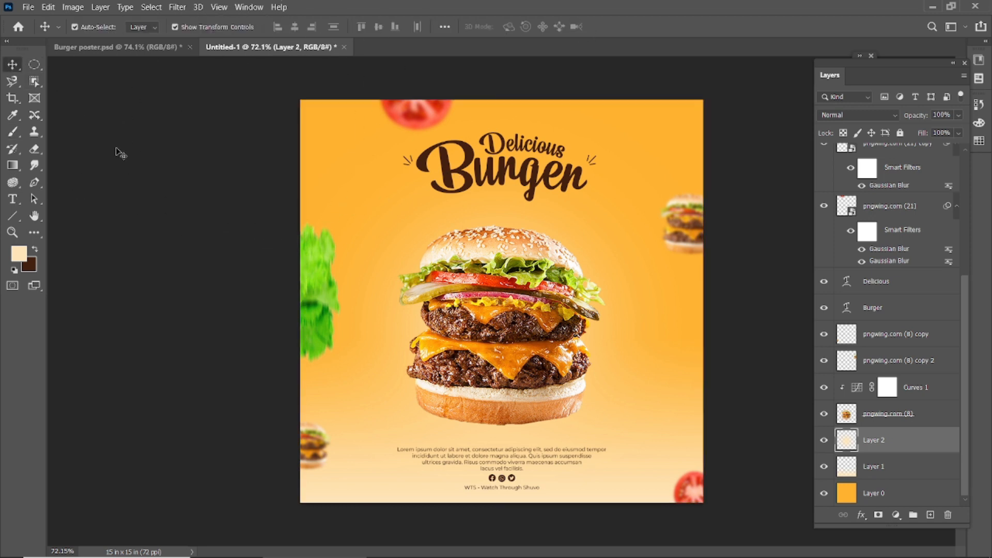
click(119, 153)
scroll(509, 322, down, 1)
scroll(516, 325, up, 2)
click(506, 324)
key(ctrl+t)
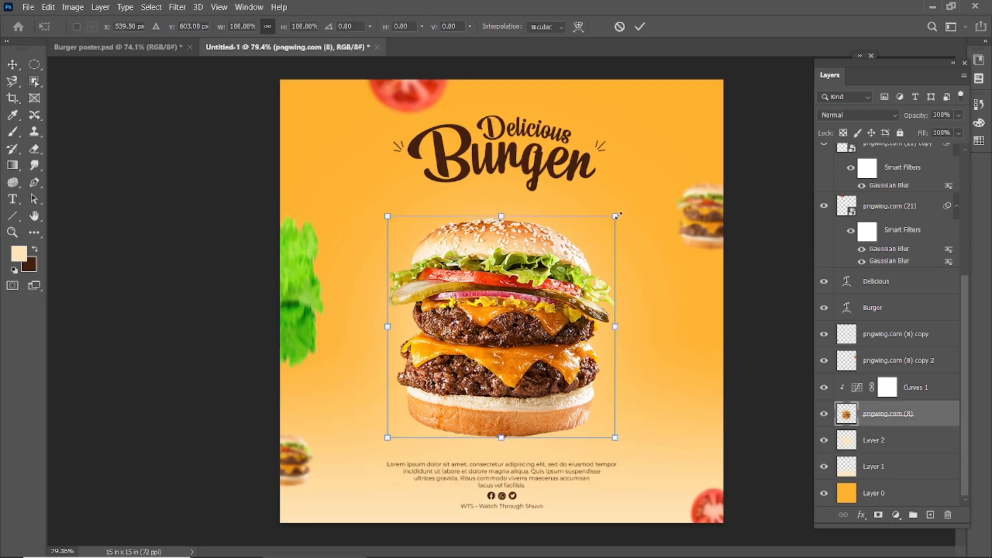
click(640, 27)
click(507, 204)
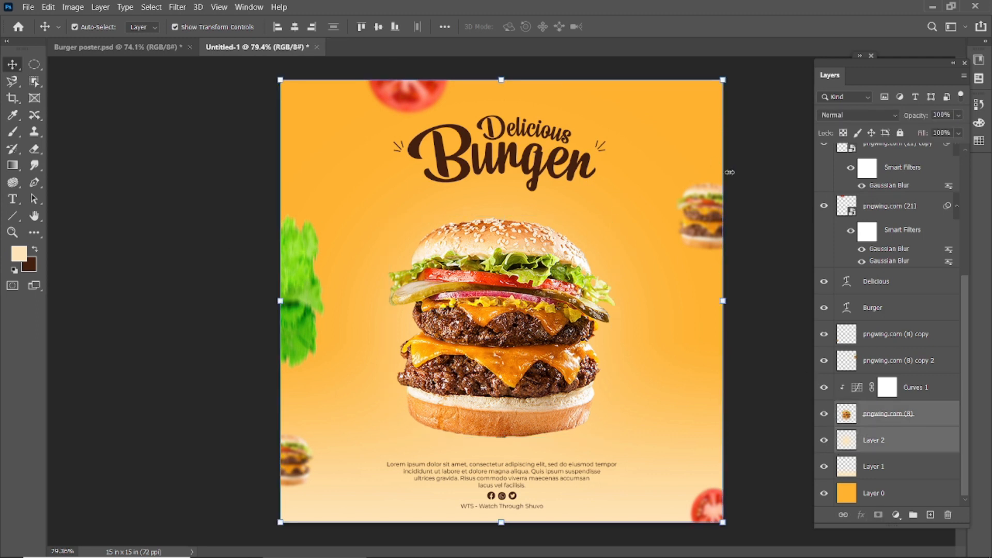
scroll(729, 172, down, 3)
drag(668, 467, 673, 473)
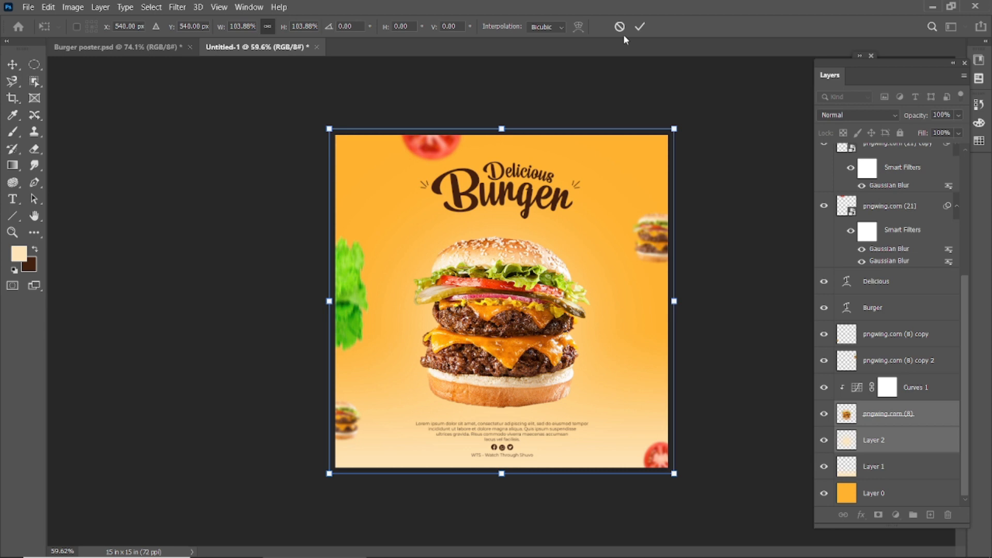
Shift the enlarged burger and glow straight up toward the lettering and apply the transform.
drag(524, 305, 524, 290)
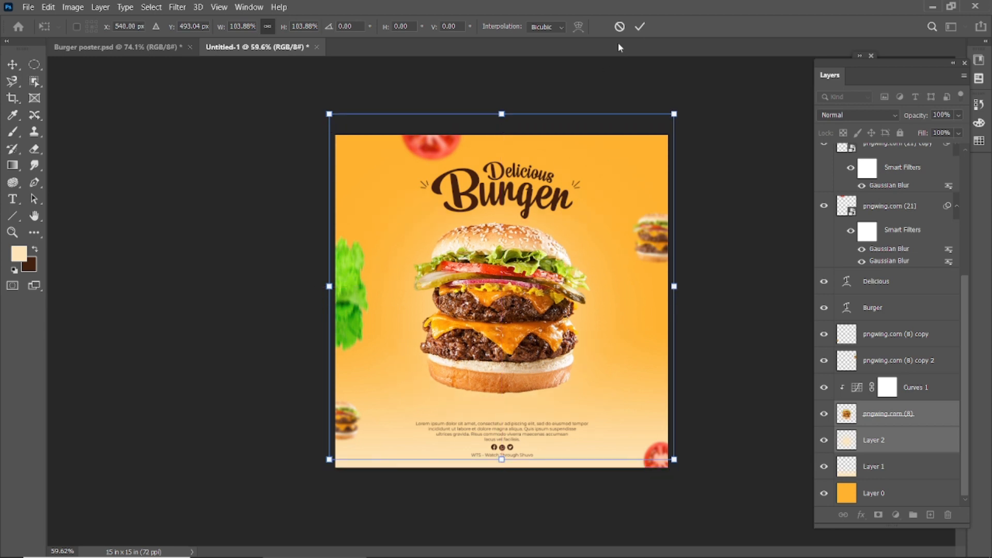
click(640, 27)
click(737, 217)
Add another empty layer between the central burger and its glow layer.
scroll(737, 217, up, 2)
click(493, 355)
click(930, 515)
drag(911, 417, 907, 452)
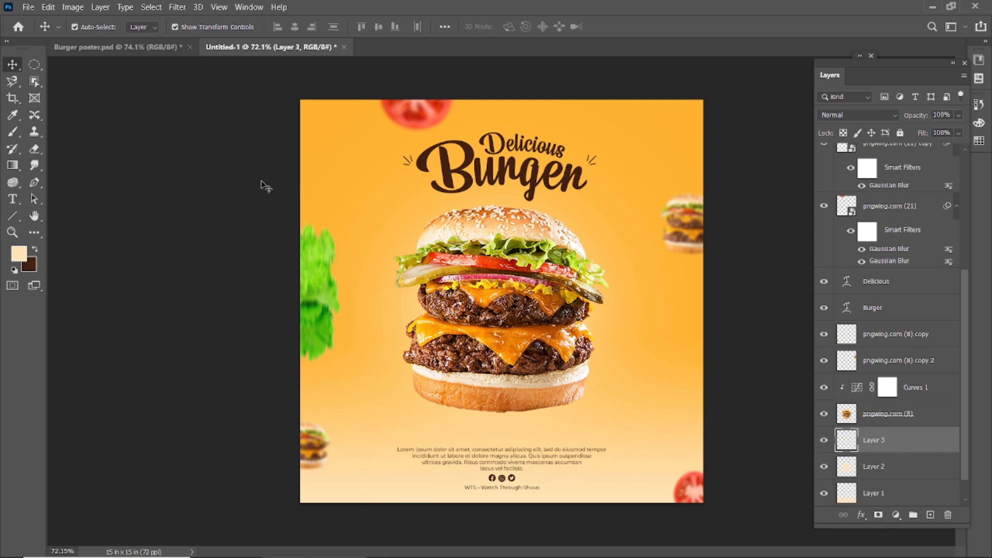
Set the brush colour to black and flatten the brush tip into a wide horizontal ellipse.
click(12, 132)
key(x)
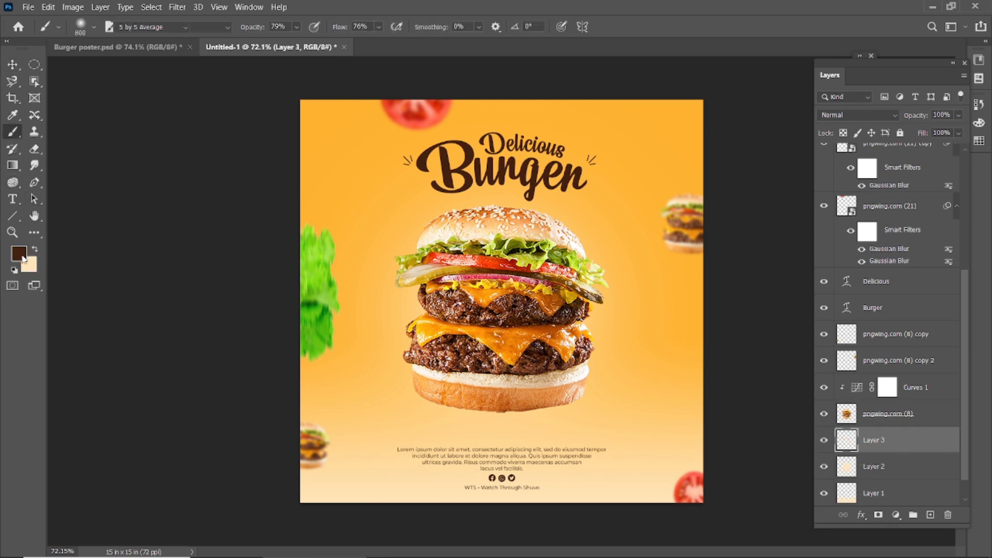
click(22, 257)
click(955, 315)
click(93, 27)
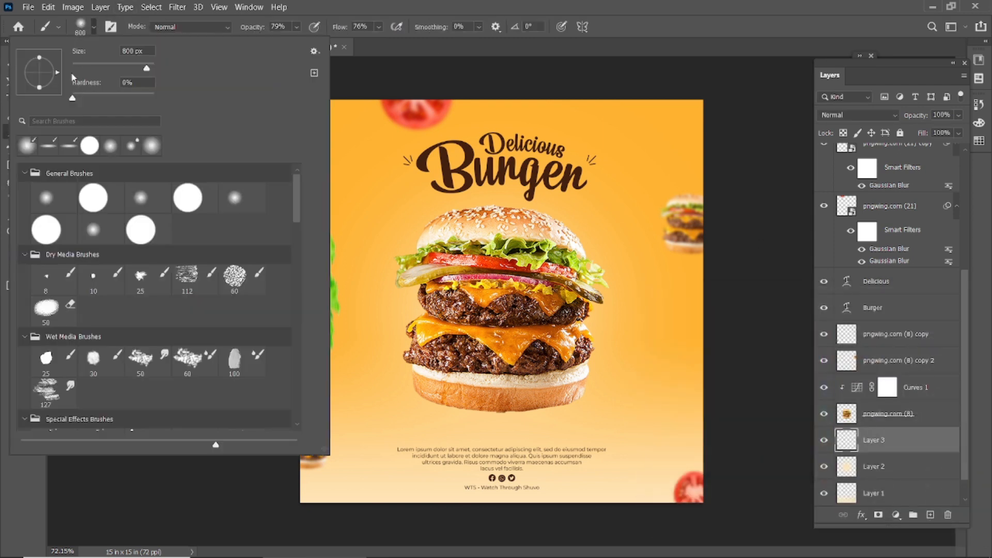
drag(41, 58, 41, 69)
click(457, 3)
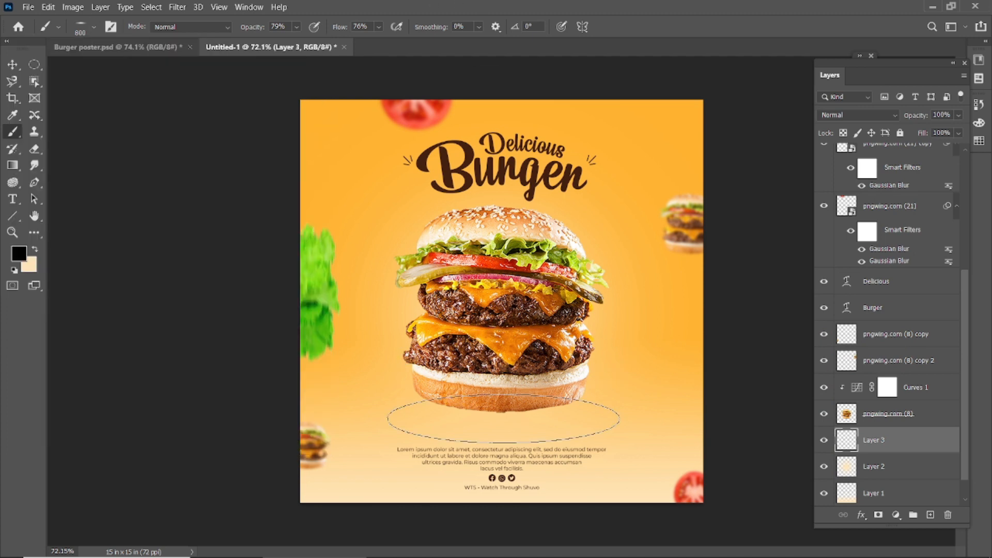
Paint a soft black shadow beneath the burger with the flattened brush at 500 px.
key(bracketleft)
key(bracketleft)
key(bracketleft)
click(503, 430)
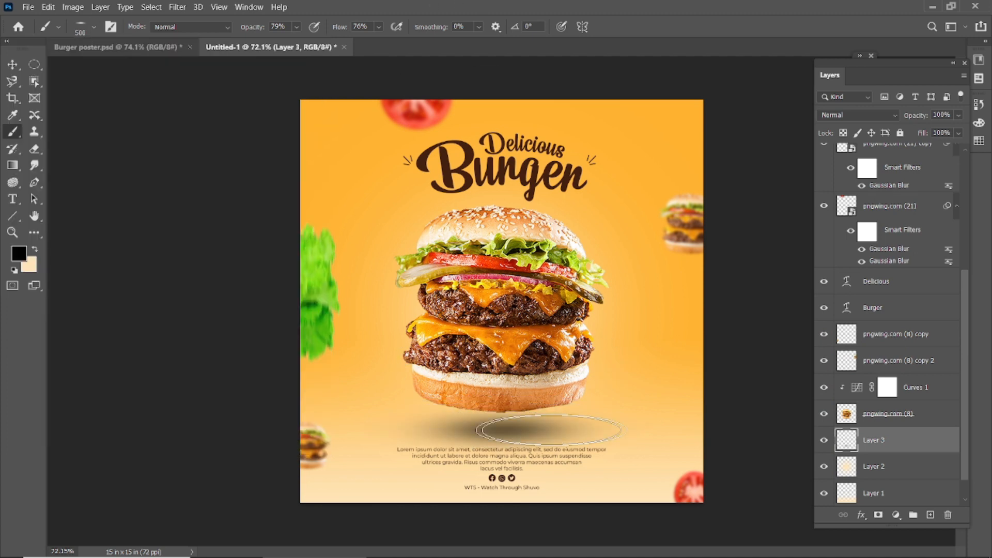
Squash the shadow vertically into a thin horizontal band.
key(ctrl+t)
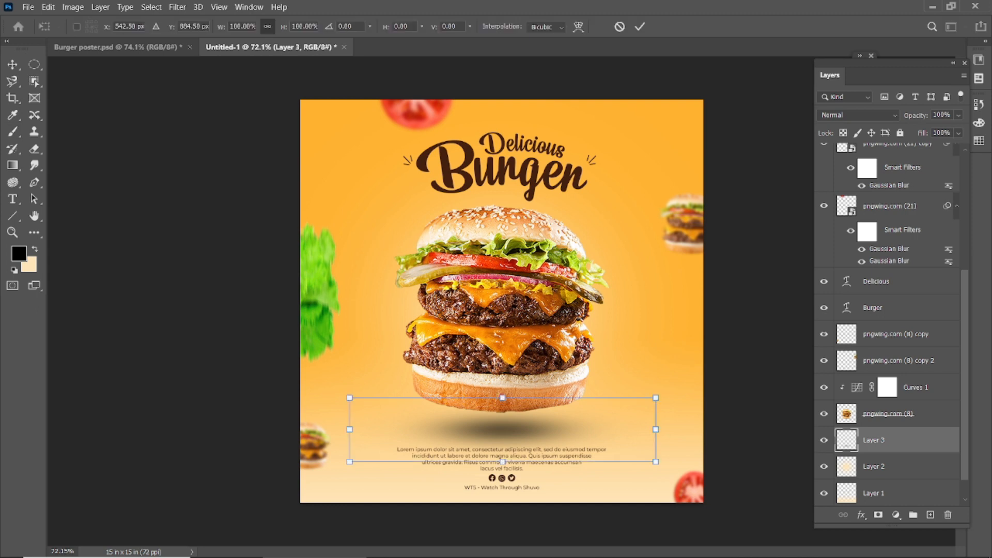
drag(503, 397, 519, 459)
click(639, 27)
key(v)
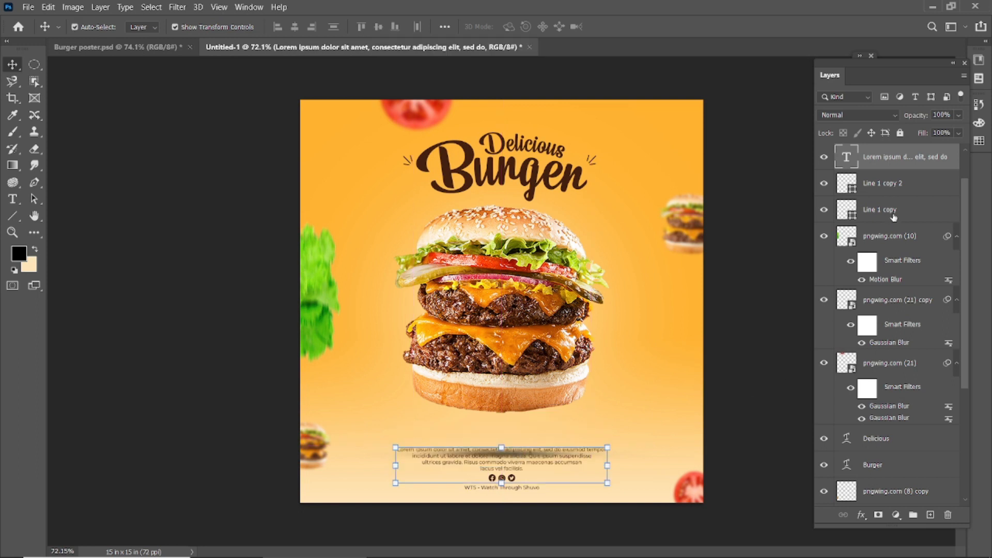
Move the shadow up off the paragraph so it sits just below the burger's bottom bun.
click(539, 309)
scroll(864, 440, down, 2)
click(884, 413)
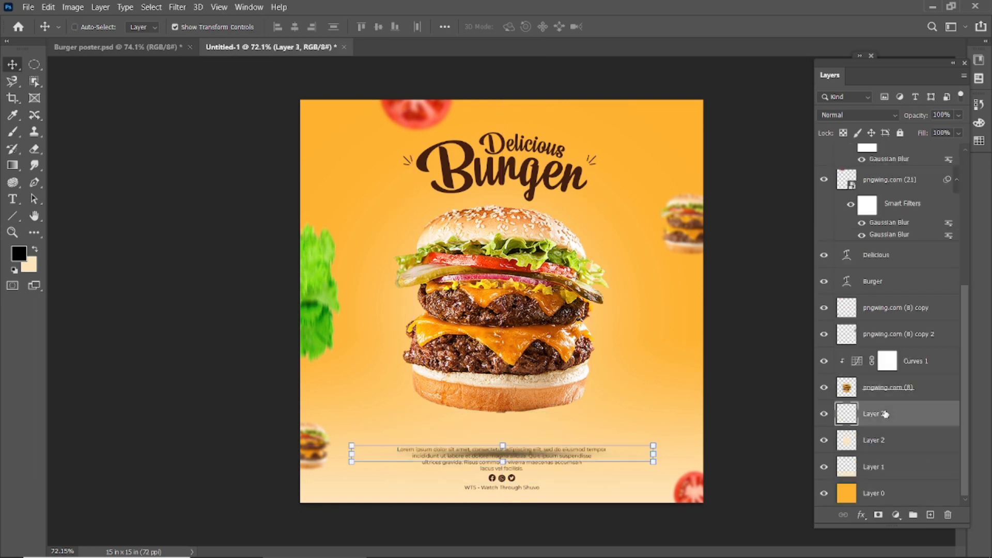
key(ctrl+t)
drag(511, 456, 512, 430)
click(640, 28)
scroll(465, 413, down, 2)
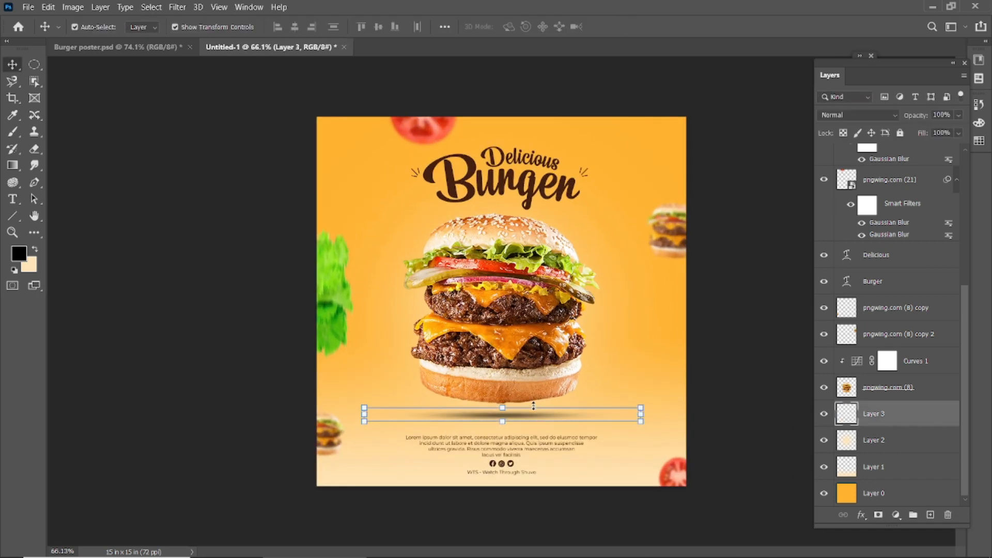
click(722, 344)
Move the burger, its shadow and the glow down together, leaving the shadow just above the paragraph.
click(865, 385)
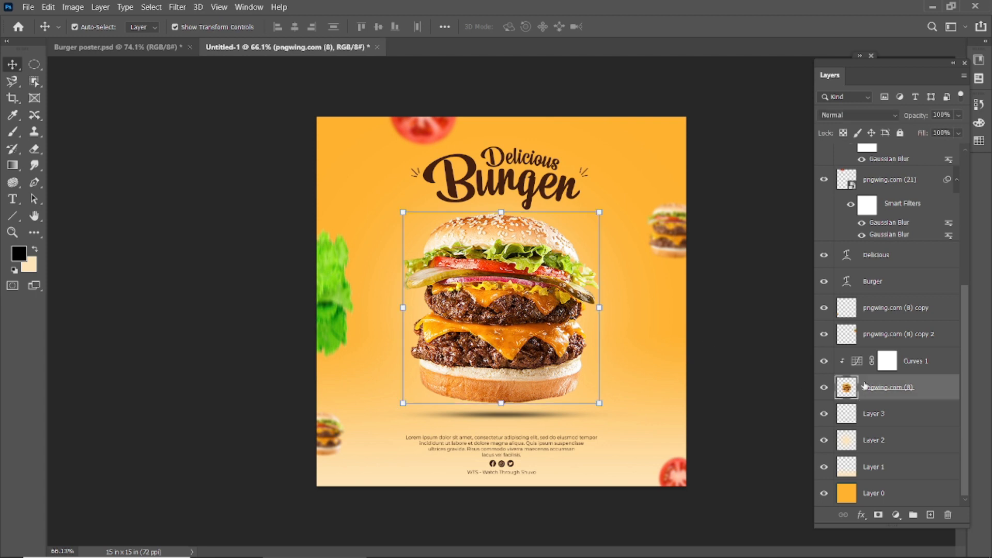
shift+click(883, 440)
drag(513, 323, 511, 332)
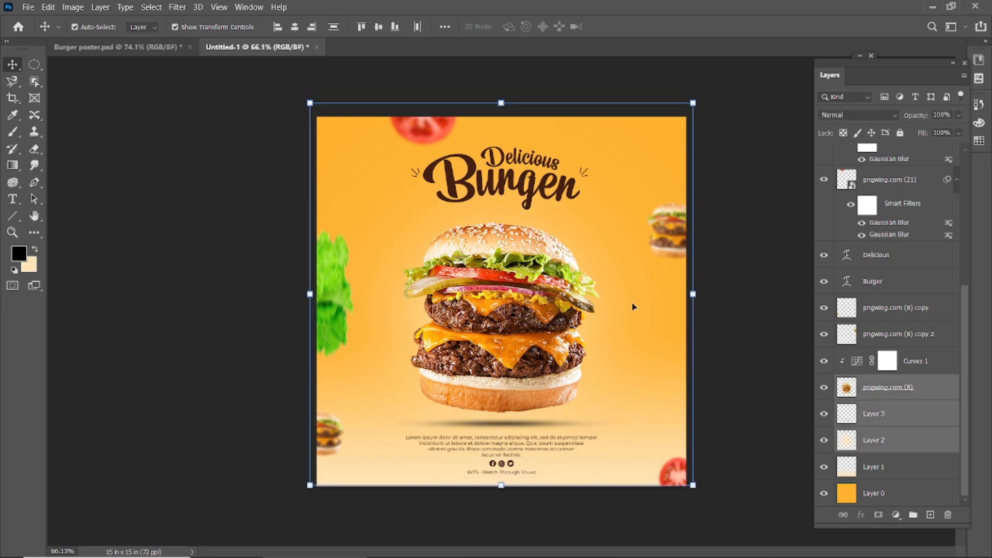
key(Down)
key(Down)
key(Down)
key(Down)
key(Down)
key(Down)
key(Down)
key(Down)
click(767, 296)
Place the pngwing.com (15) light-ray image over the poster's upper-right corner and enlarge it.
mouse_move(676, 123)
mouse_down()
mouse_move(675, 134)
mouse_move(682, 126)
mouse_up()
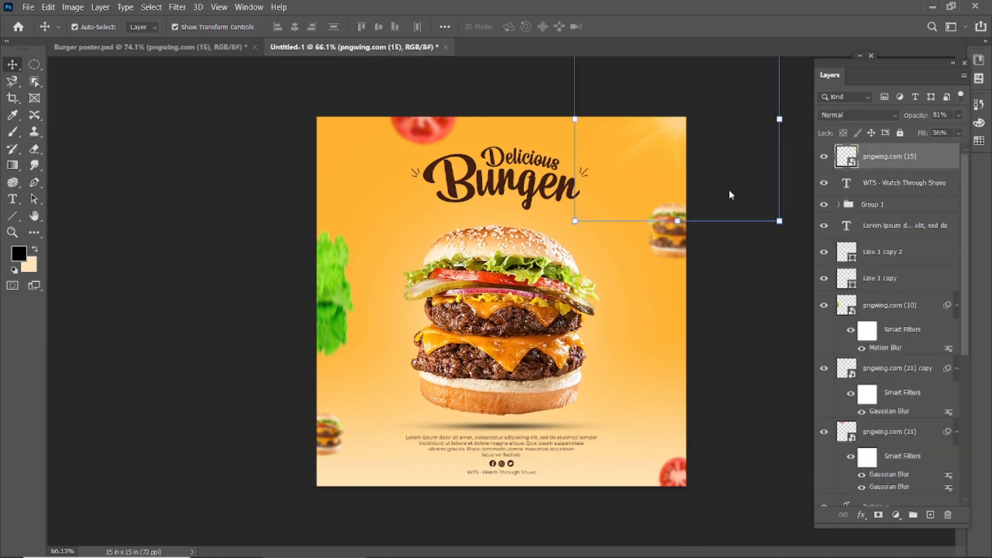
drag(781, 219, 790, 233)
click(616, 26)
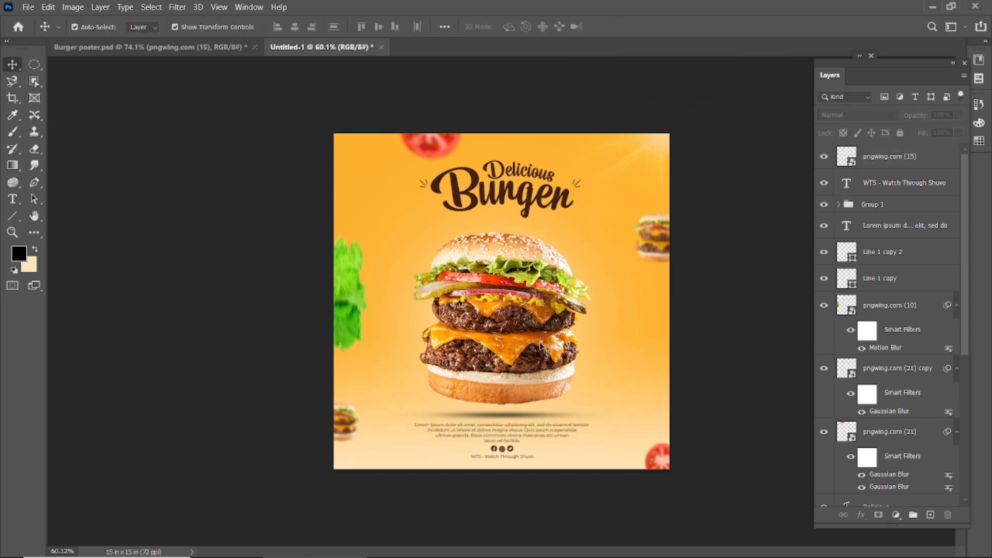
Enlarge the blurred tomato slice in the poster's lower-right corner to 46.89%.
scroll(495, 321, up, 1)
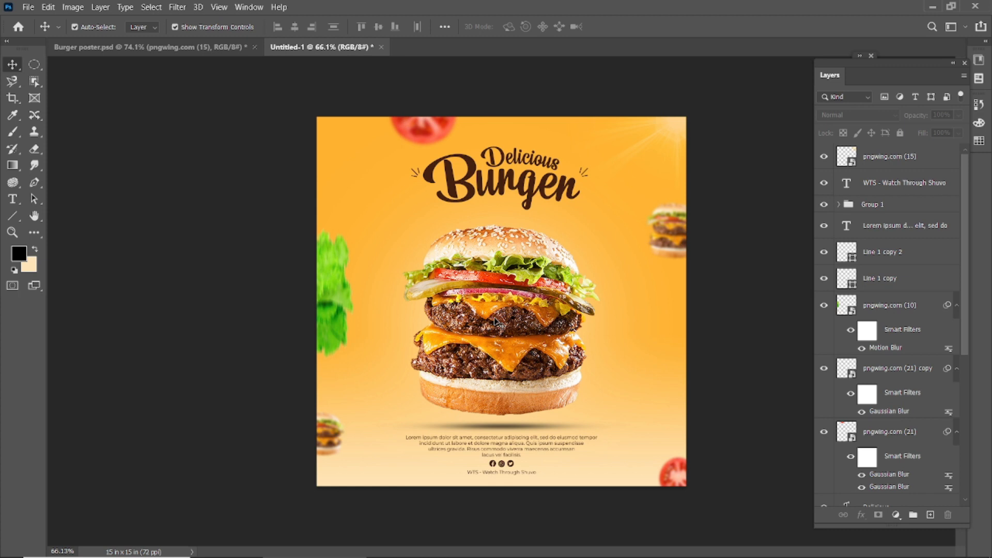
click(670, 479)
click(656, 454)
click(531, 232)
drag(656, 454, 633, 431)
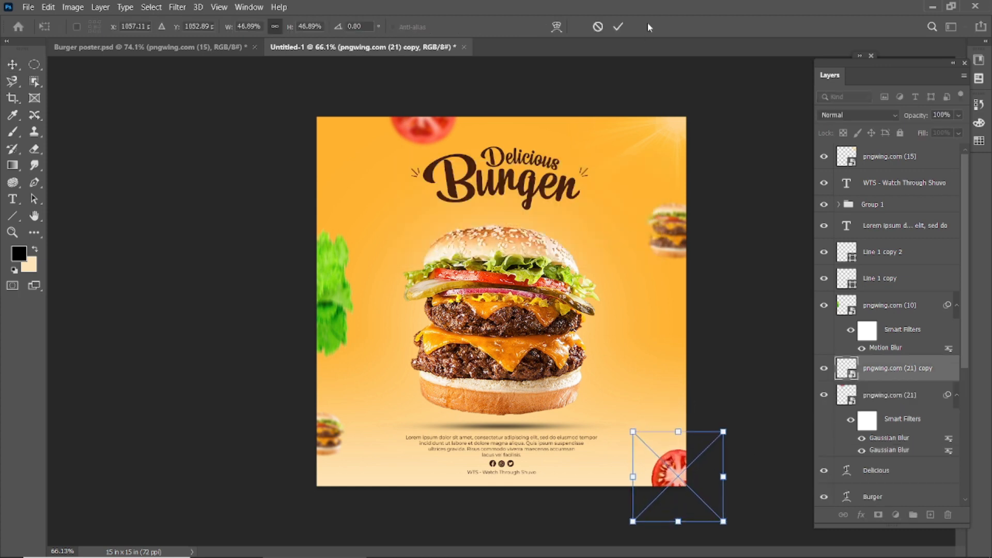
click(617, 27)
Move the lettuce up along the poster's left edge and enlarge the small lower-left burger to 152.87%.
drag(335, 281, 334, 240)
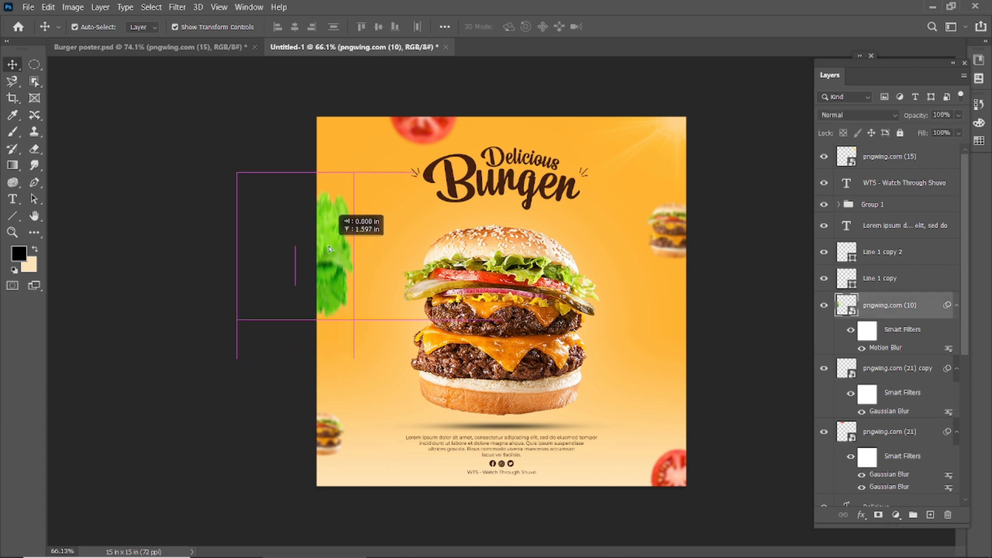
click(329, 446)
drag(344, 406, 358, 397)
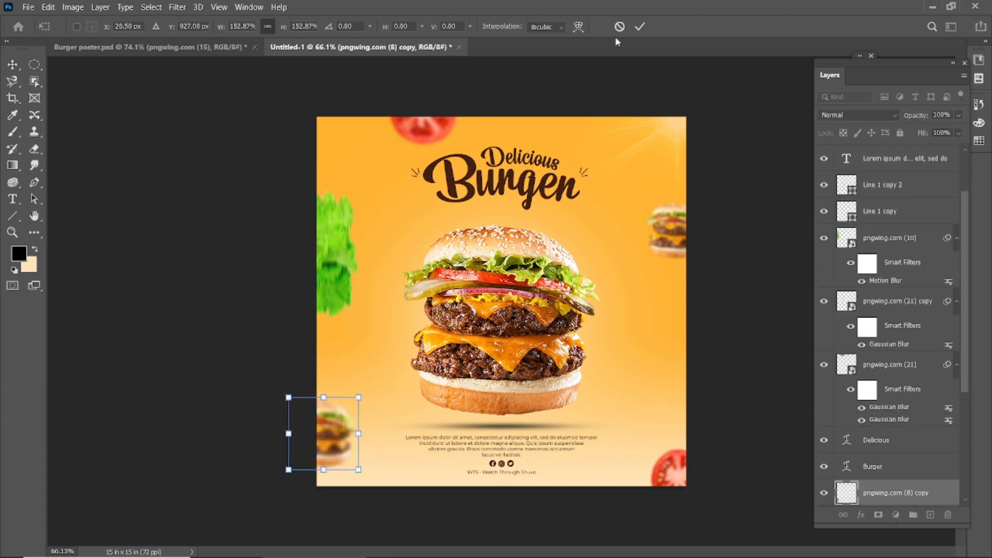
click(640, 26)
Stamp all poster layers, from Layer 0 up to pngwing.com (15), into a merged copy on top.
scroll(899, 413, up, 3)
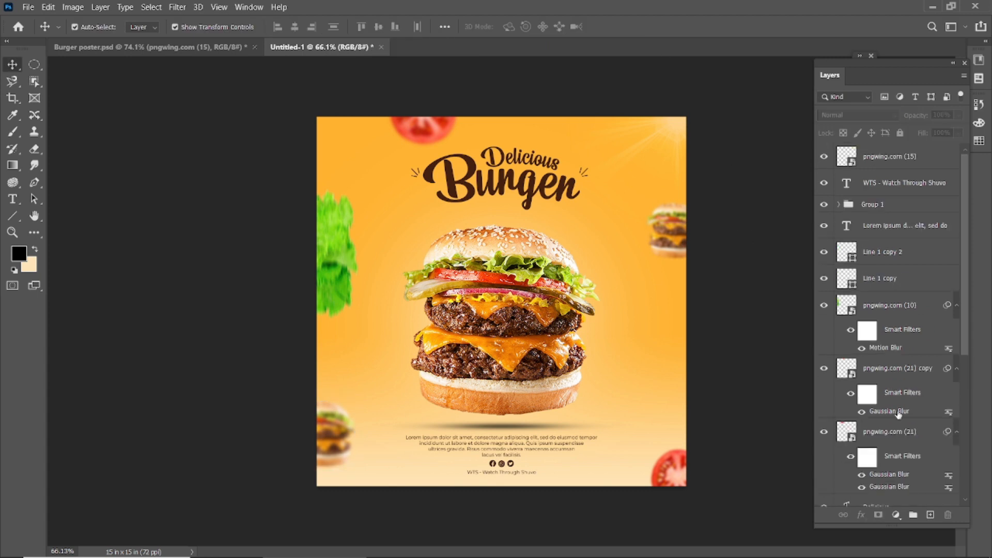
scroll(899, 413, down, 5)
click(889, 498)
scroll(884, 413, up, 5)
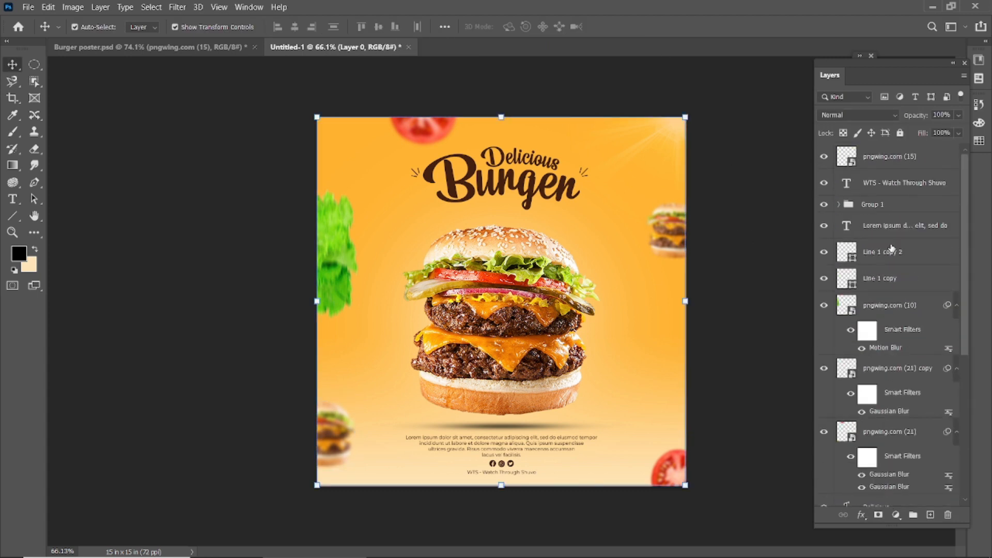
shift+click(887, 168)
key(ctrl+alt+shift+e)
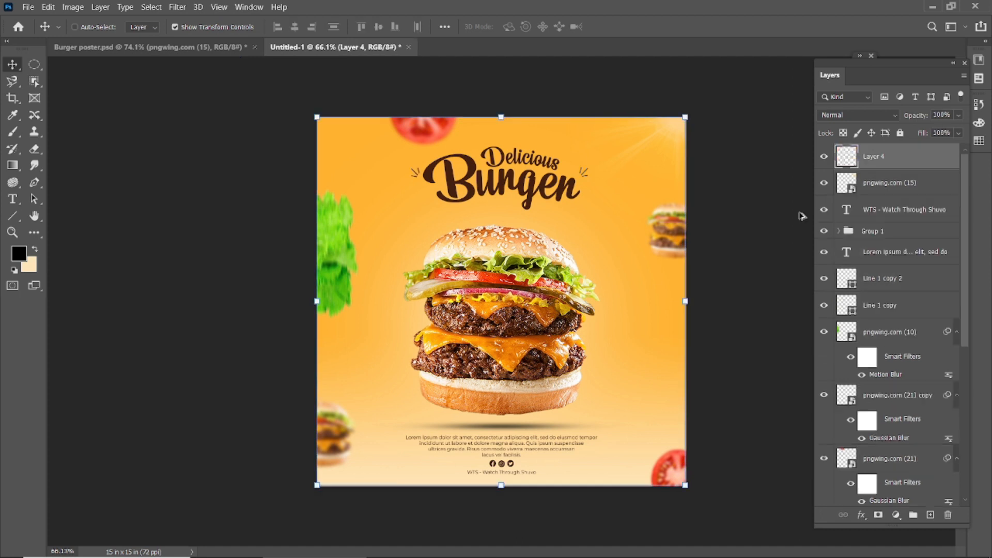
Group all the original layers beneath the merged copy and select the merged layer.
click(893, 183)
scroll(896, 355, down, 5)
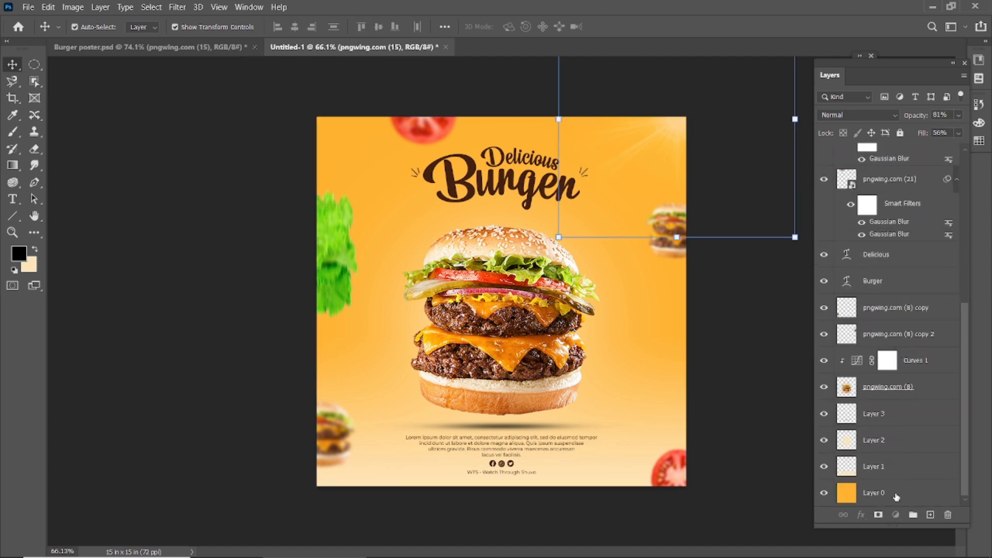
shift+click(897, 497)
key(ctrl+g)
click(880, 155)
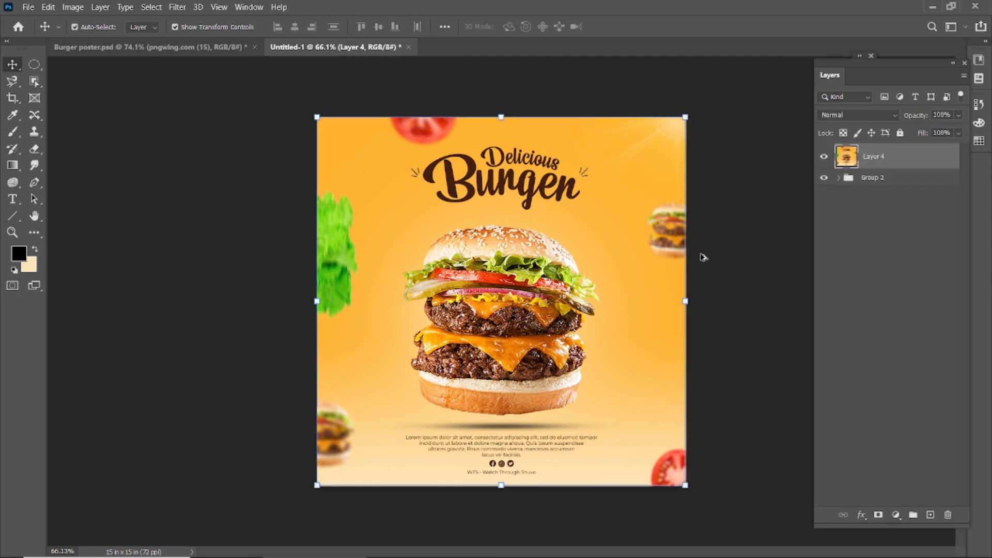
Adjust the merged poster layer with the Camera Raw Filter, setting Exposure to -0.15, Contrast to +5 and Highlights to -7.
scroll(700, 257, up, 2)
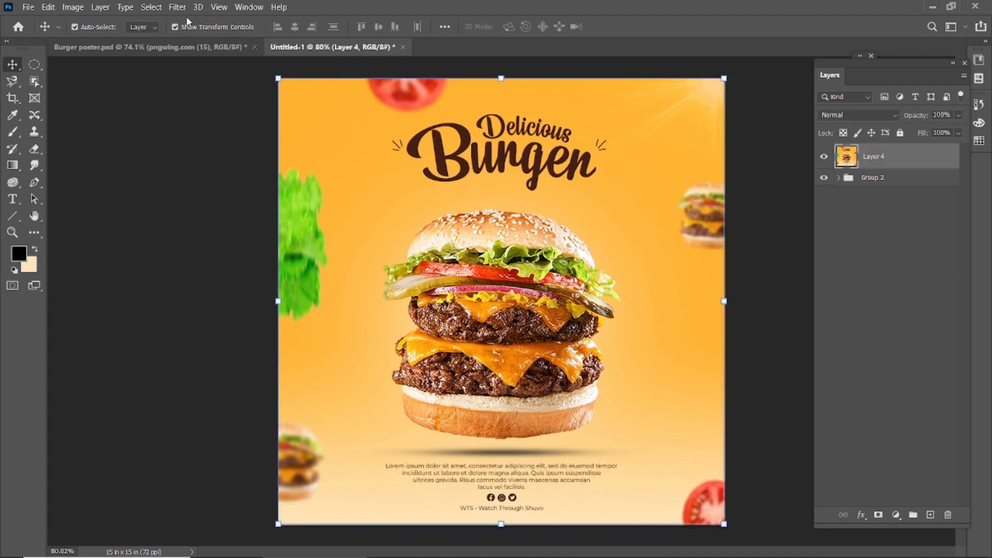
click(177, 7)
click(192, 103)
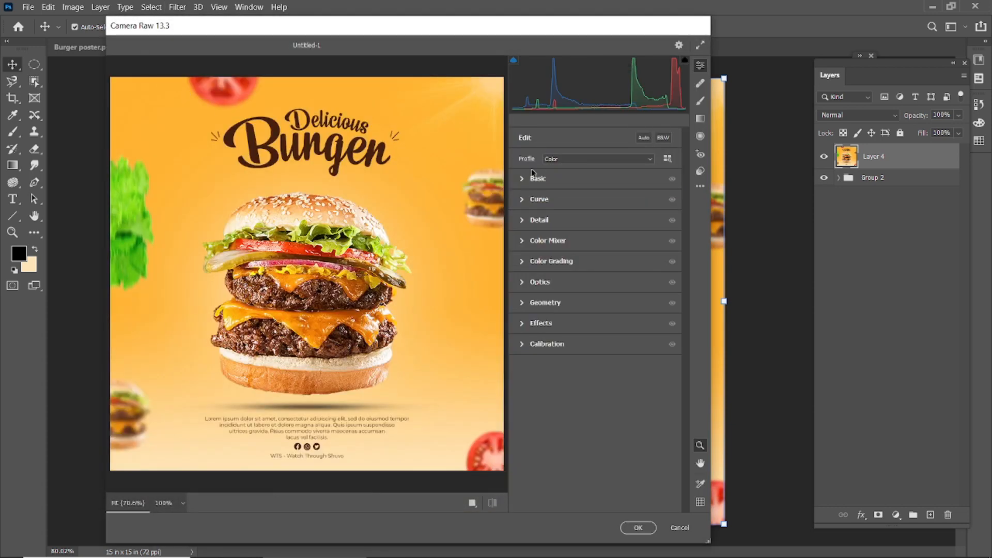
drag(595, 261, 590, 293)
scroll(487, 388, down, 1)
scroll(332, 379, up, 4)
scroll(330, 377, down, 2)
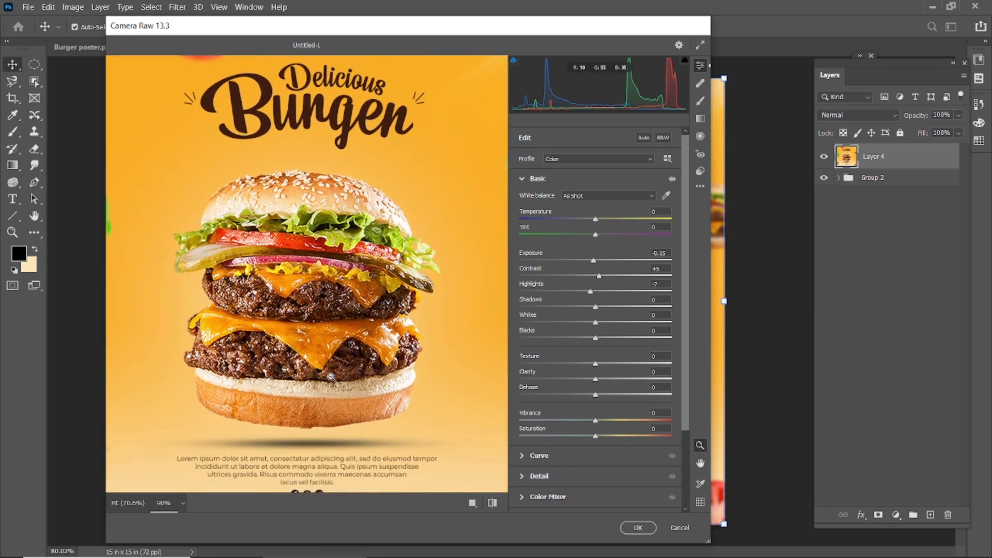
Compare the poster's default and adjusted settings in the preview, and apply the Camera Raw adjustments to the merged layer.
click(497, 506)
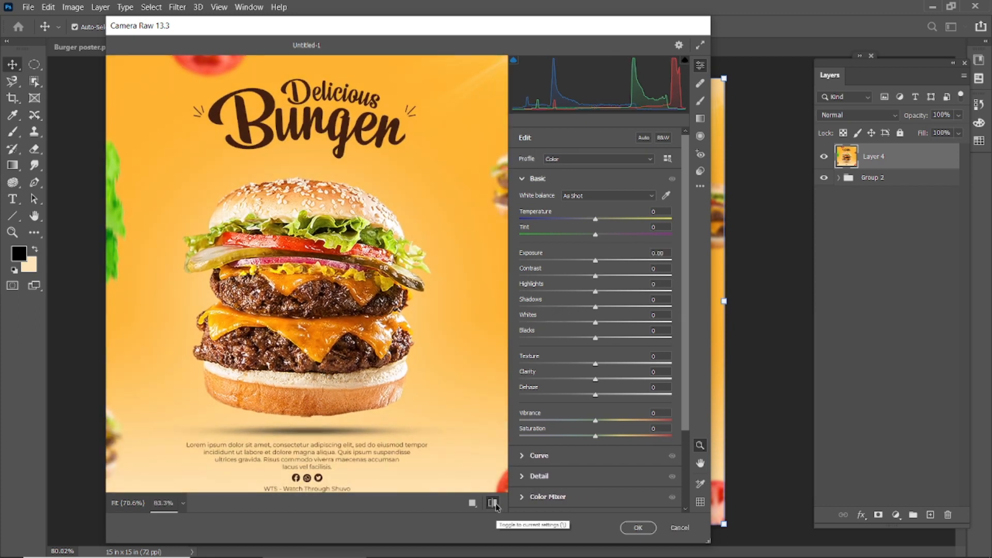
click(495, 507)
scroll(458, 460, down, 3)
click(494, 505)
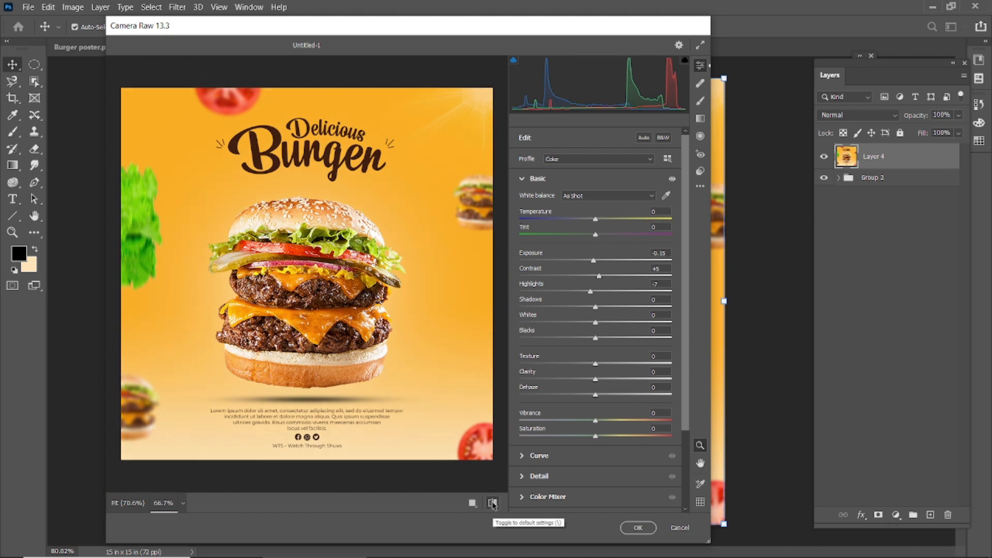
click(494, 506)
click(494, 506)
click(638, 527)
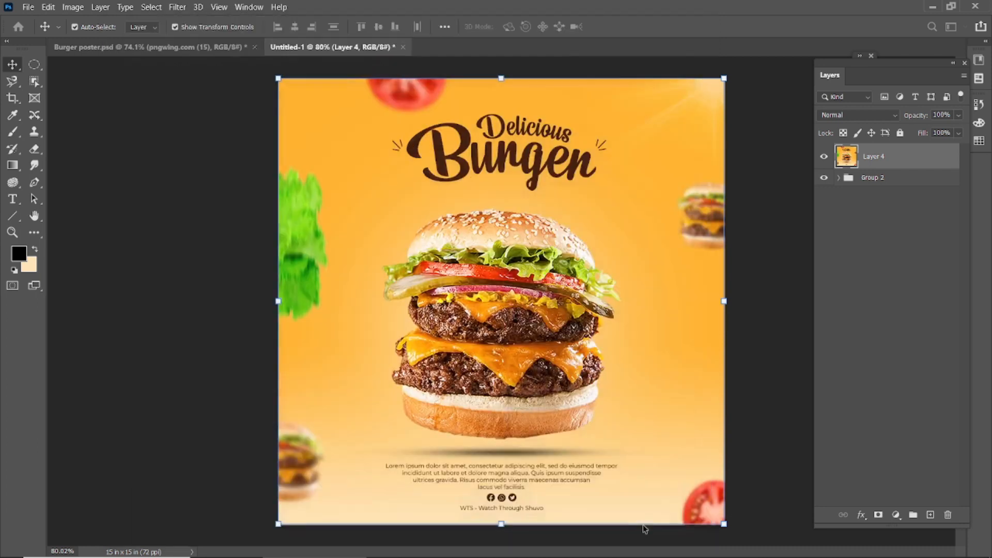